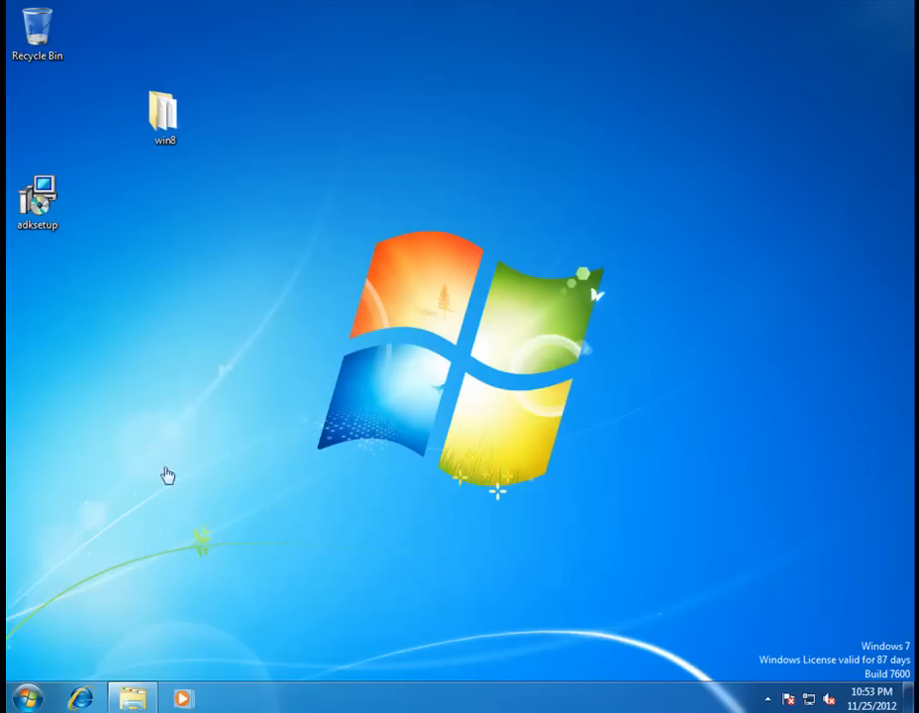
Open Internet Explorer and go to google.com.
{"action": "left_click", "coordinate": [79, 699]}
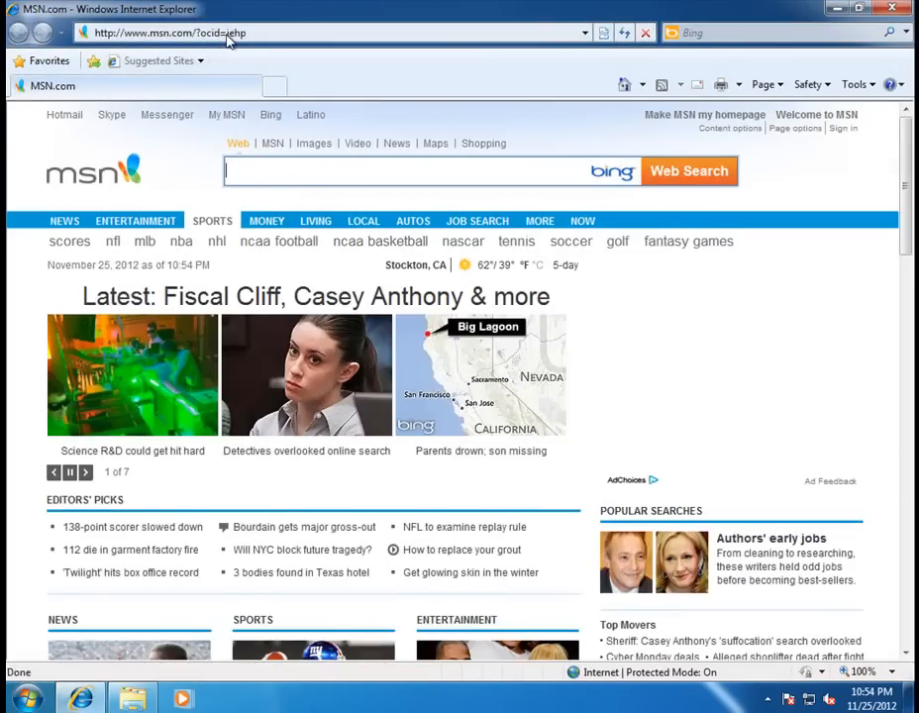
{"action": "left_click", "coordinate": [229, 38]}
{"action": "type", "text": "google.comi"}
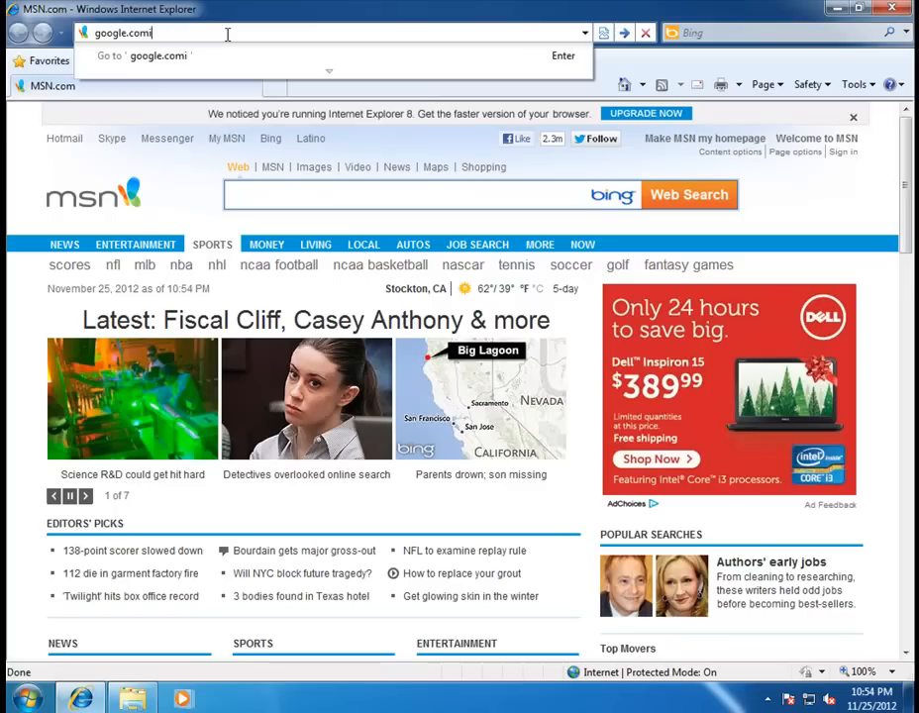
{"action": "key", "text": "BackSpace"}
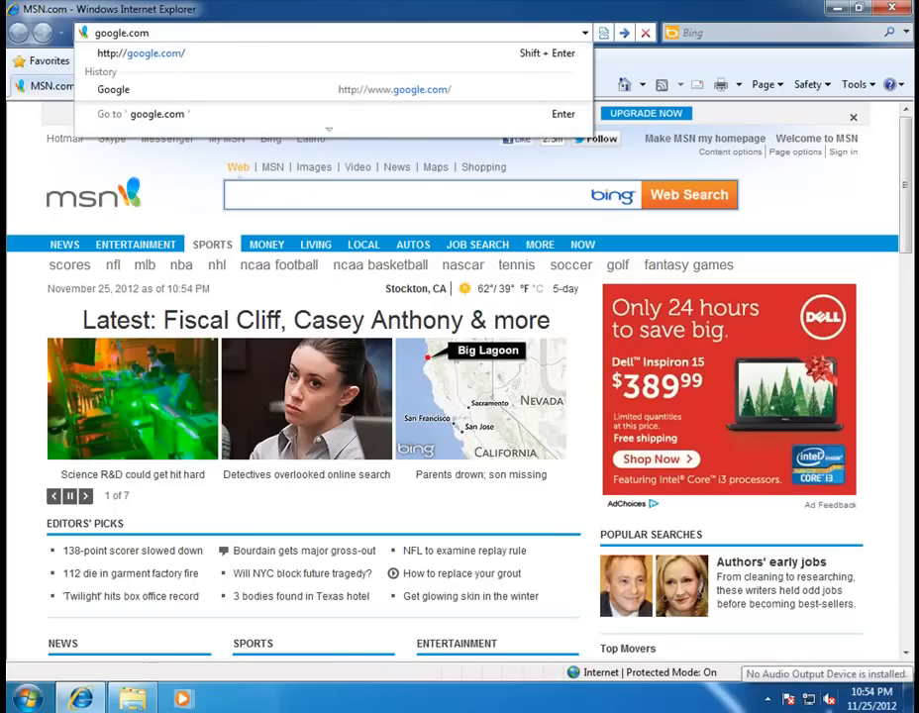
{"action": "key", "text": "Return"}
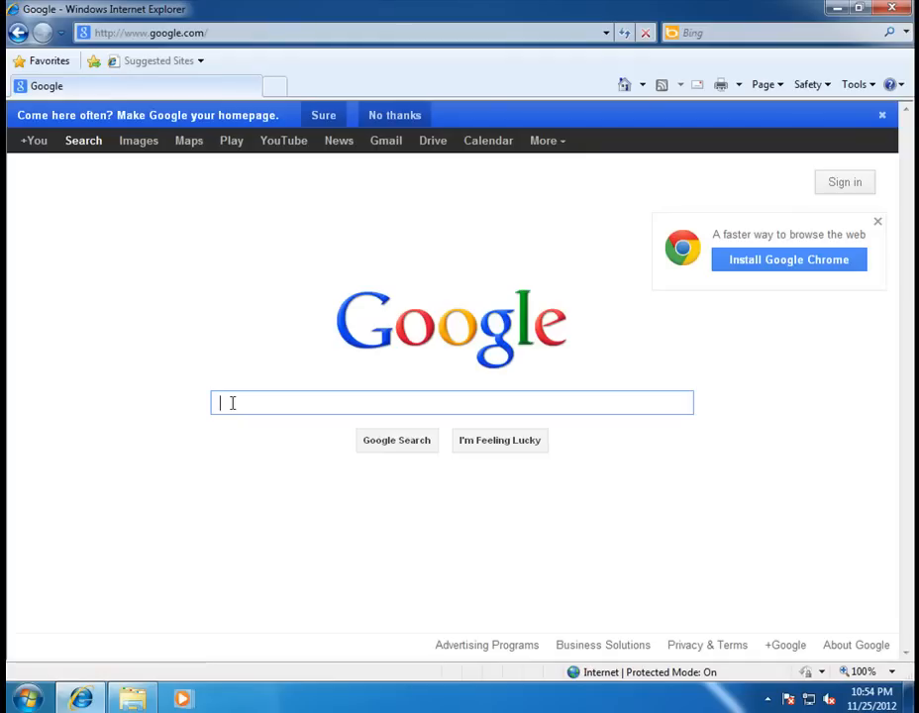
Search Google for 'windows aik', view the Windows 7 AIK download page, then return to the results.
{"action": "type", "text": "windows "}
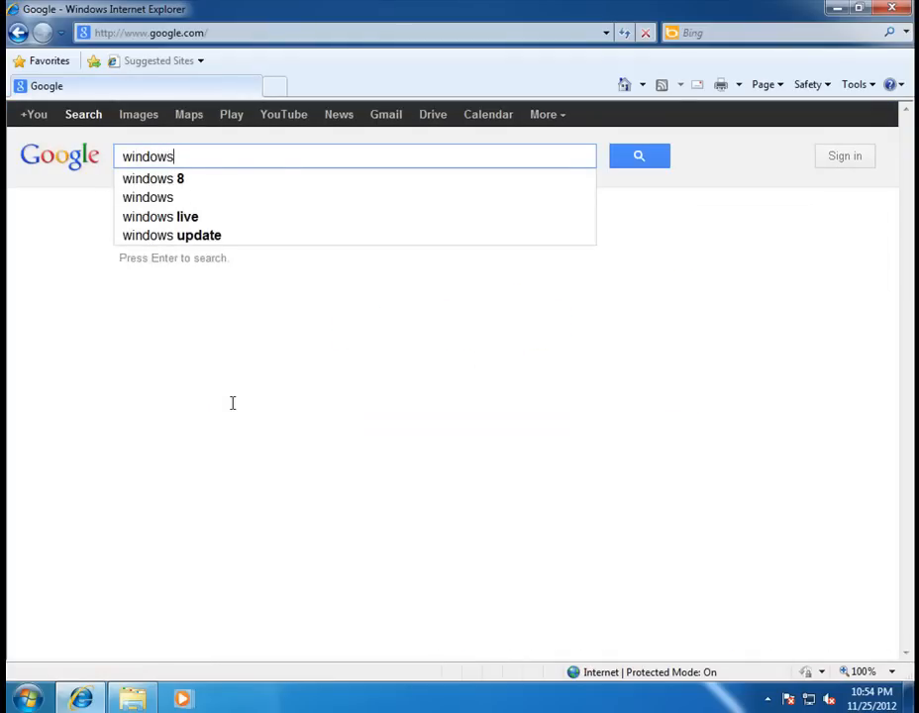
{"action": "type", "text": "aik"}
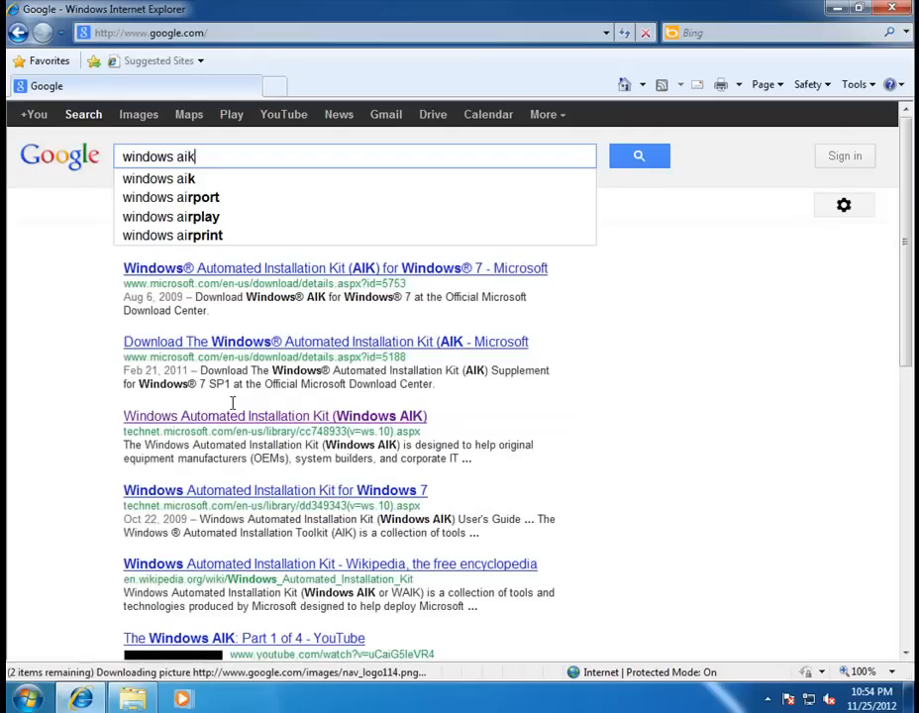
{"action": "key", "text": "Return"}
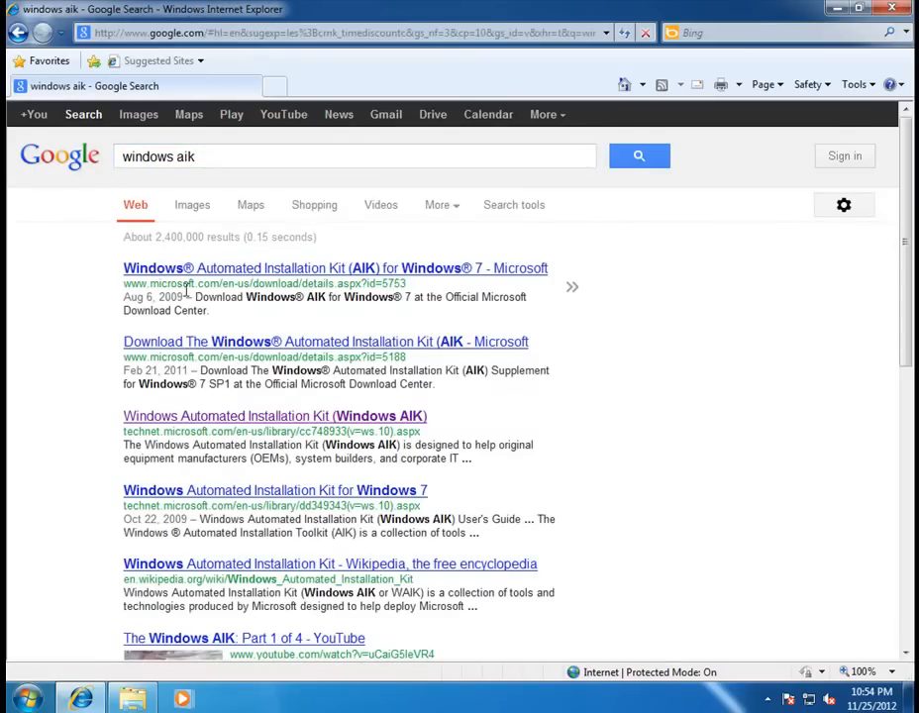
{"action": "left_click", "coordinate": [322, 270]}
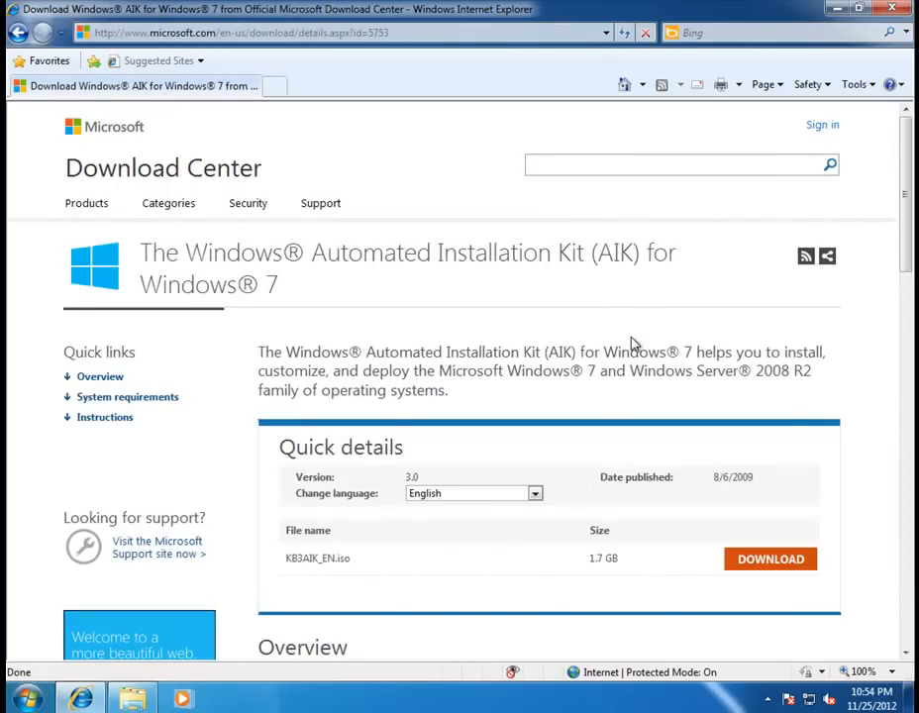
{"action": "scroll", "coordinate": [909, 242], "scroll_direction": "down", "scroll_amount": 2}
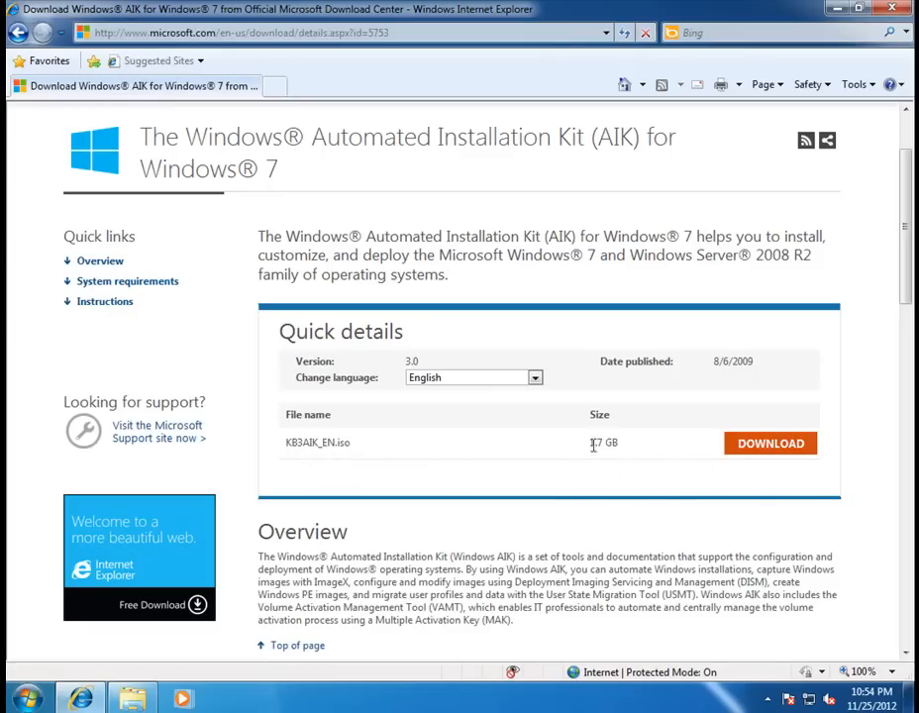
{"action": "scroll", "coordinate": [894, 263], "scroll_direction": "up", "scroll_amount": 2}
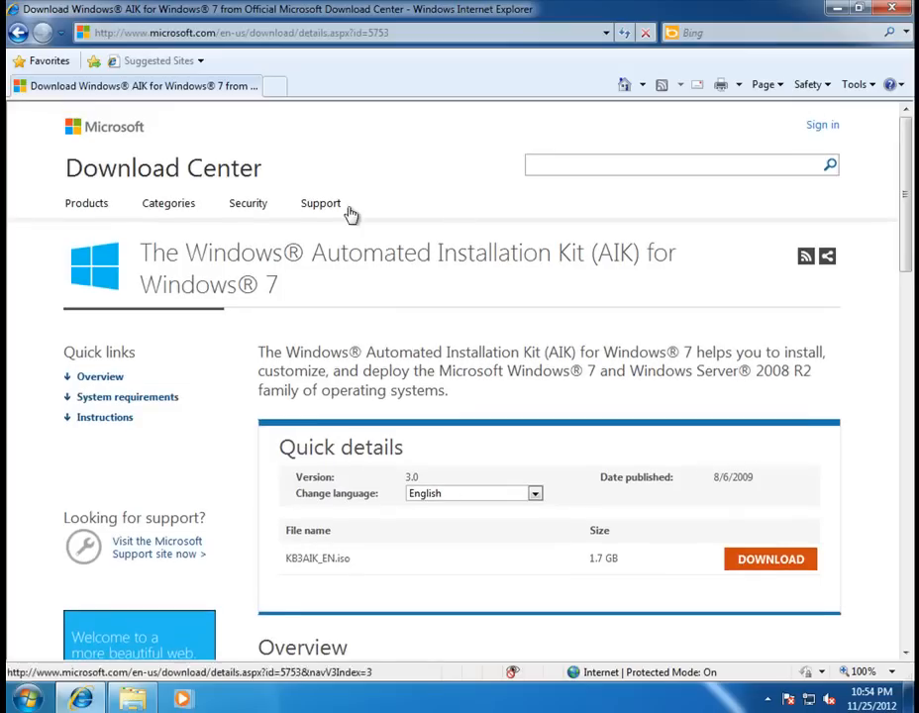
{"action": "left_click", "coordinate": [17, 35]}
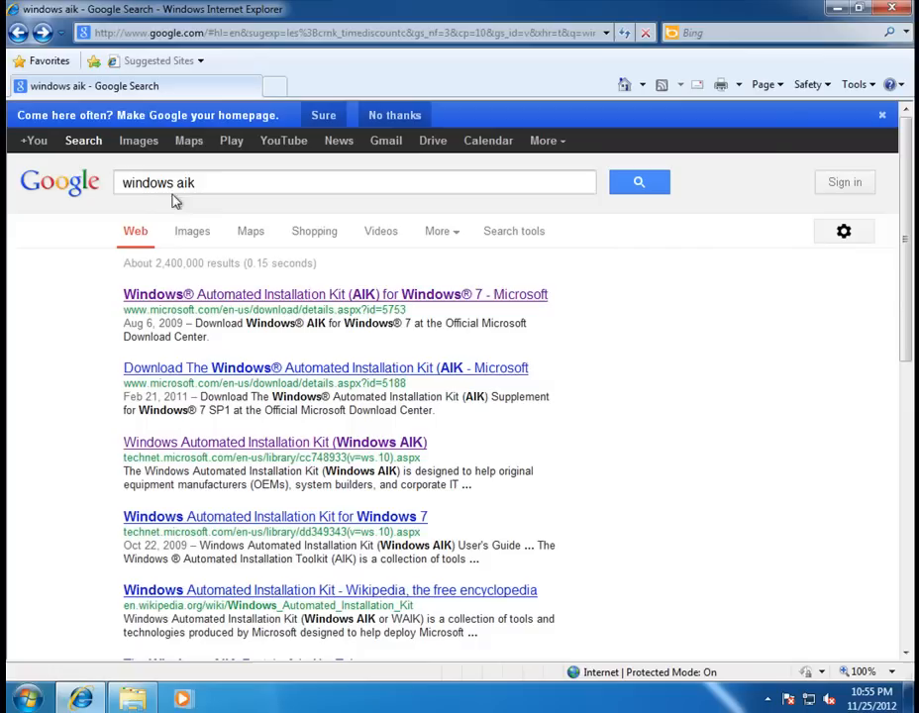
Change the Google search to 'windows 8 trial'.
{"action": "left_click_drag", "start_coordinate": [184, 181], "coordinate": [61, 197]}
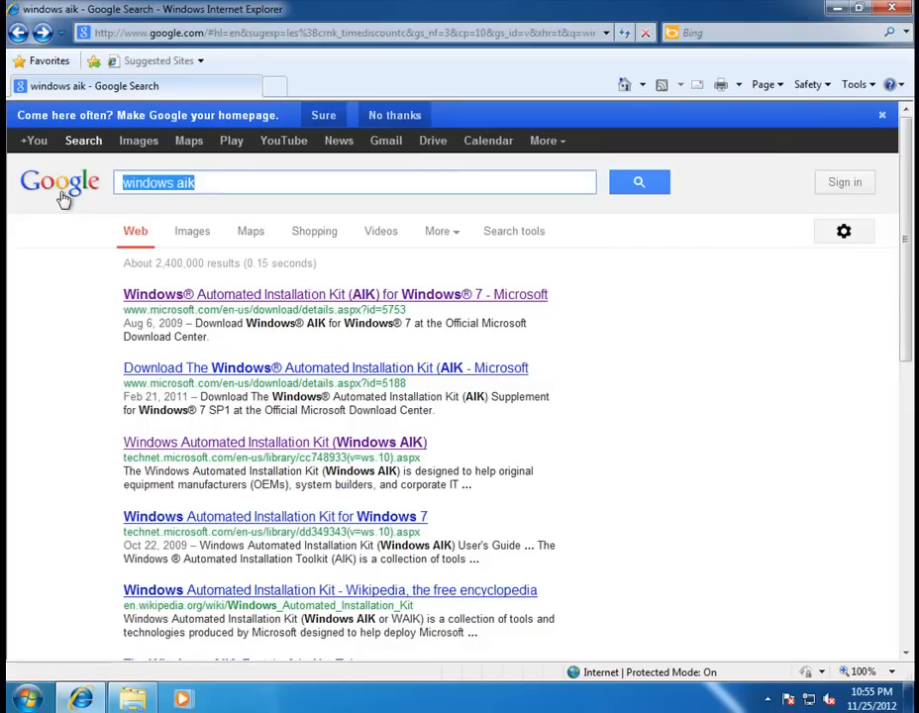
{"action": "left_click", "coordinate": [235, 191]}
{"action": "key", "text": "BackSpace"}
{"action": "key", "text": "BackSpace"}
{"action": "key", "text": "BackSpace"}
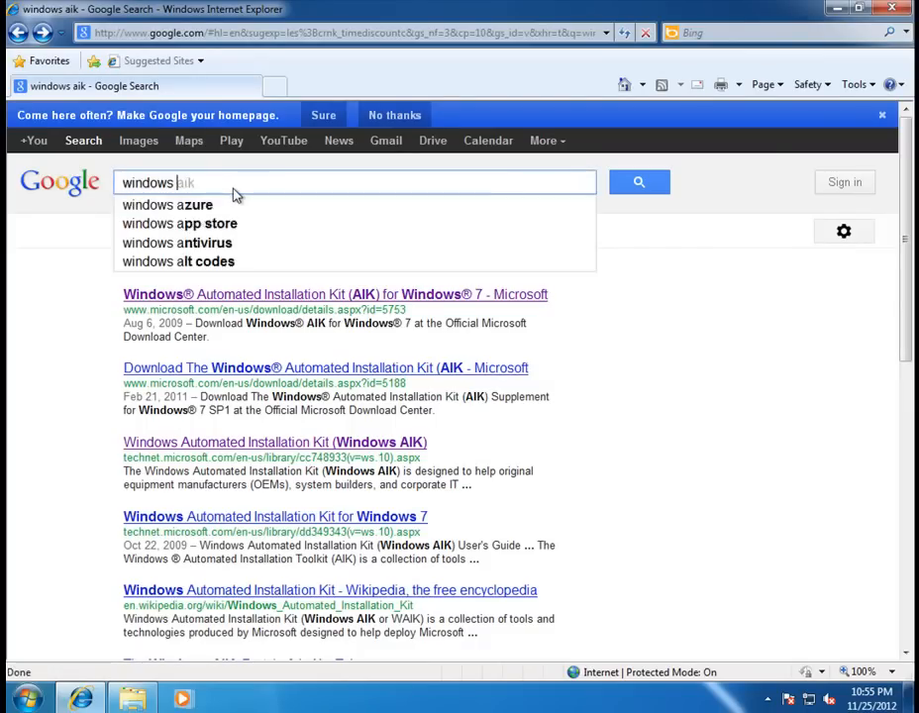
{"action": "type", "text": "8 "}
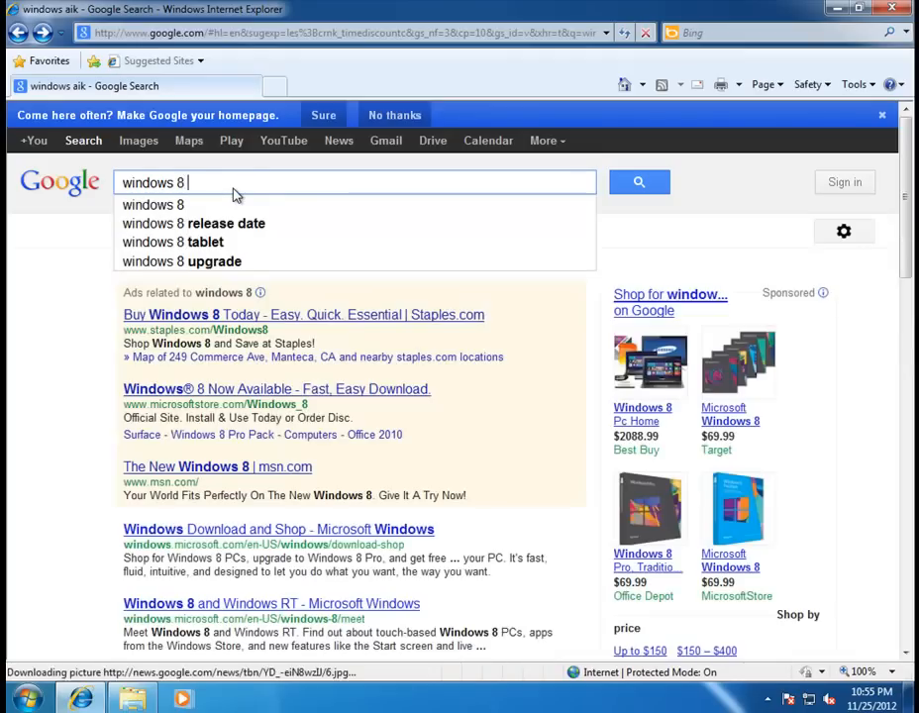
{"action": "type", "text": "trial"}
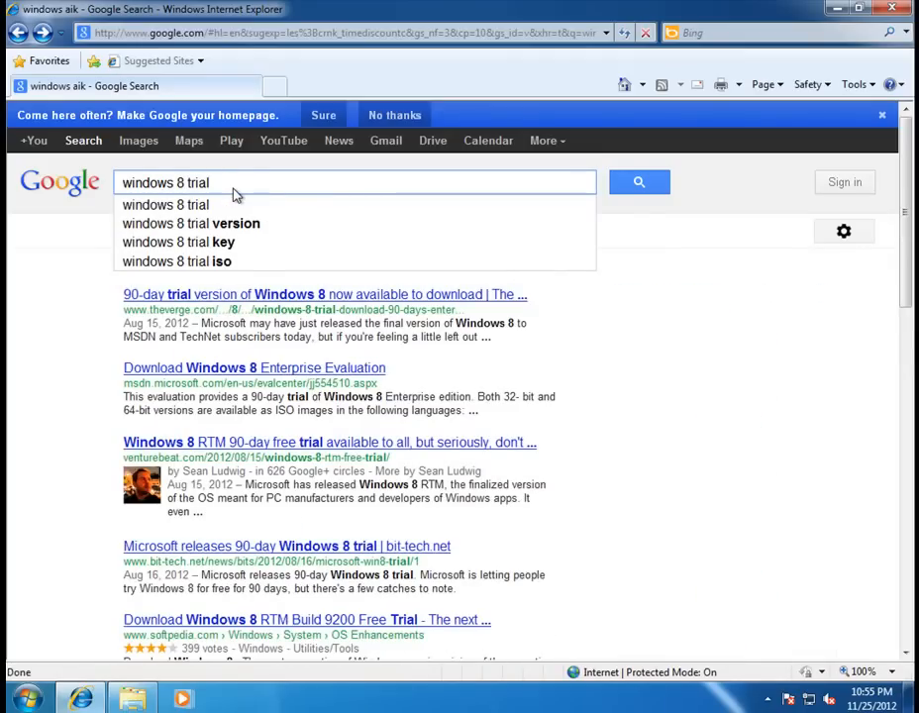
{"action": "key", "text": "Return"}
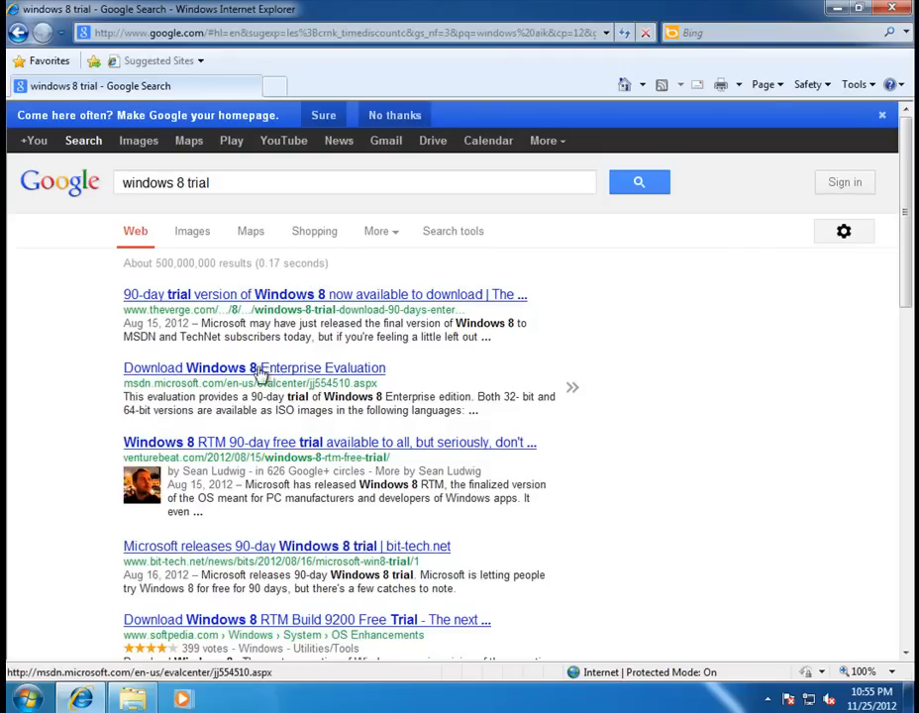
Read through the MSDN Windows 8 Enterprise Evaluation page, then close the browser.
{"action": "left_click", "coordinate": [330, 373]}
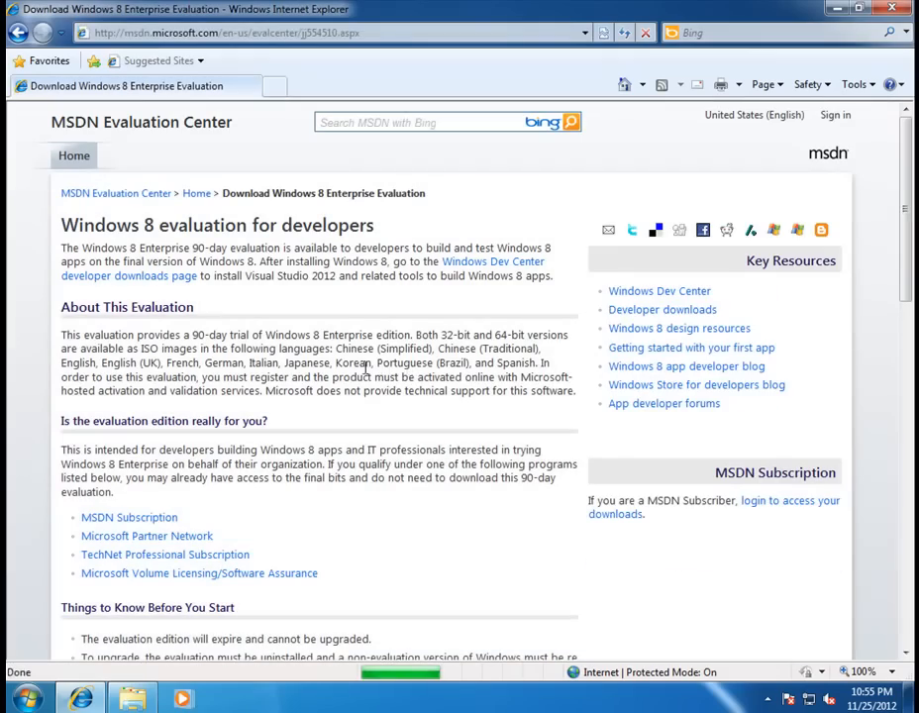
{"action": "left_click_drag", "start_coordinate": [907, 129], "coordinate": [835, 543]}
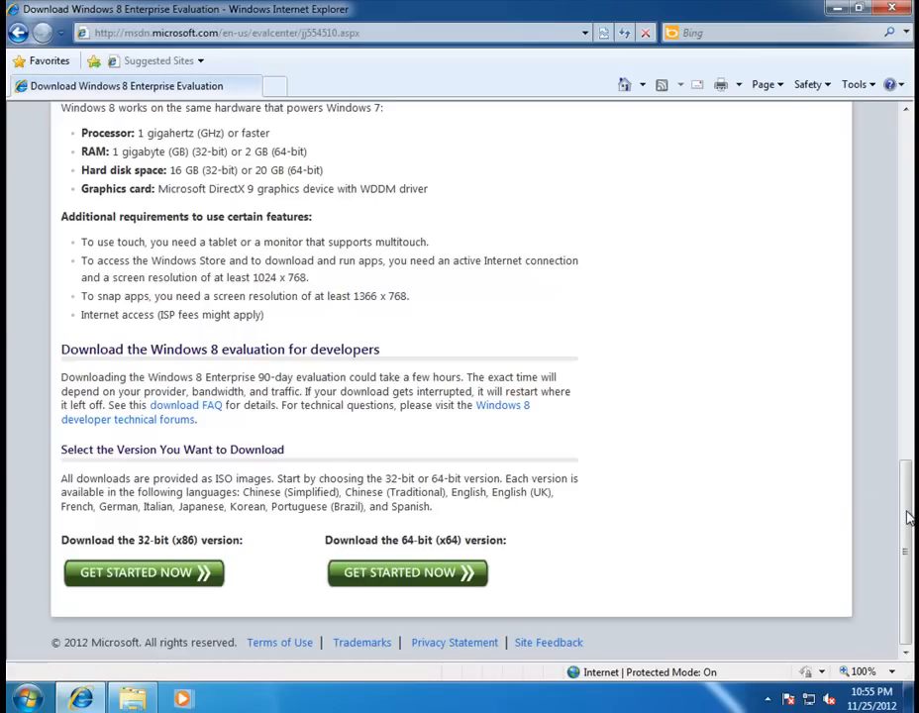
{"action": "left_click_drag", "start_coordinate": [910, 516], "coordinate": [911, 156]}
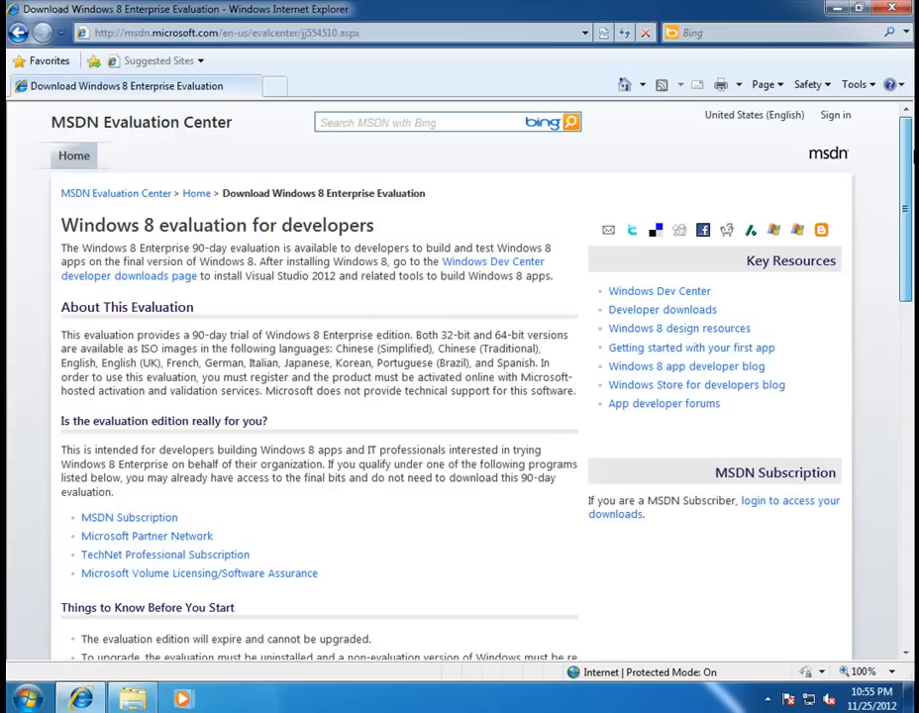
{"action": "left_click", "coordinate": [893, 10]}
{"action": "double_click", "coordinate": [163, 117]}
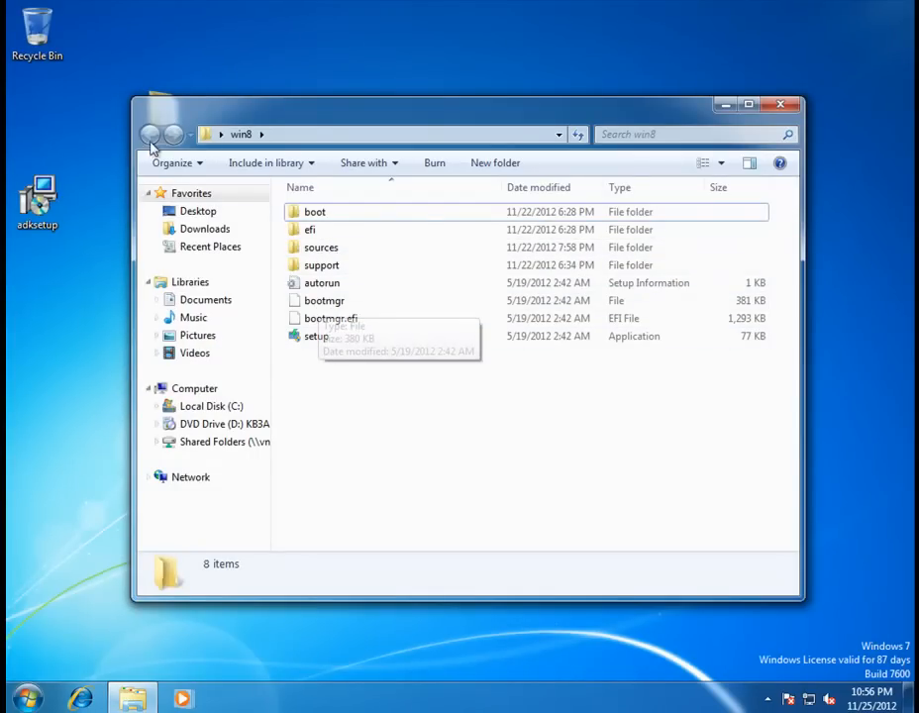
{"action": "left_click", "coordinate": [781, 105]}
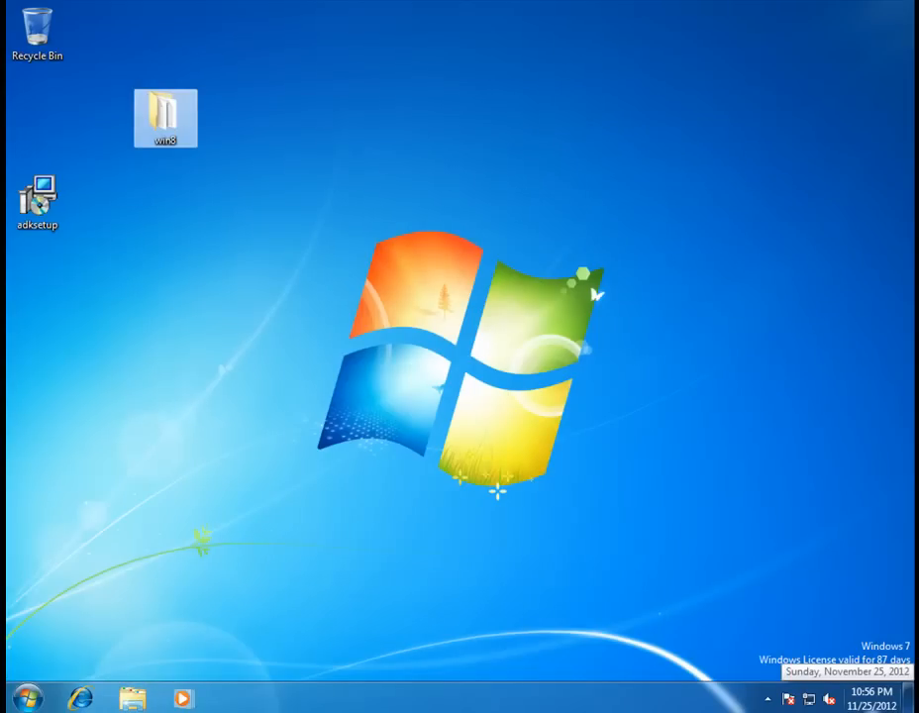
{"action": "left_click", "coordinate": [791, 712]}
Mount the 7600.16385 ISO from the ISO's folder in the VM's CD/DVD drive and apply it.
{"action": "left_click", "coordinate": [832, 712]}
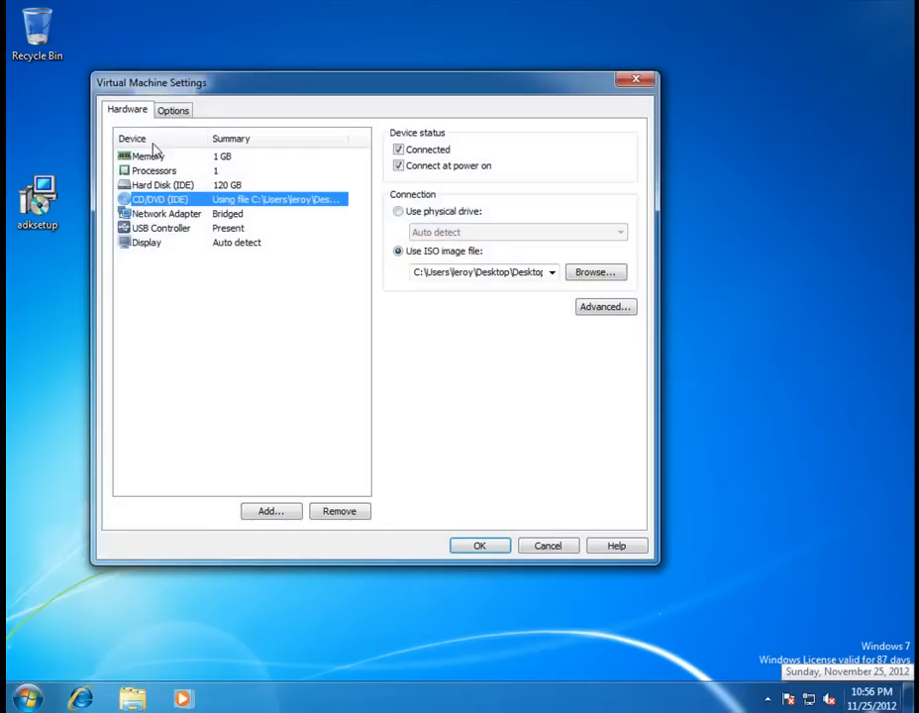
{"action": "left_click", "coordinate": [597, 274]}
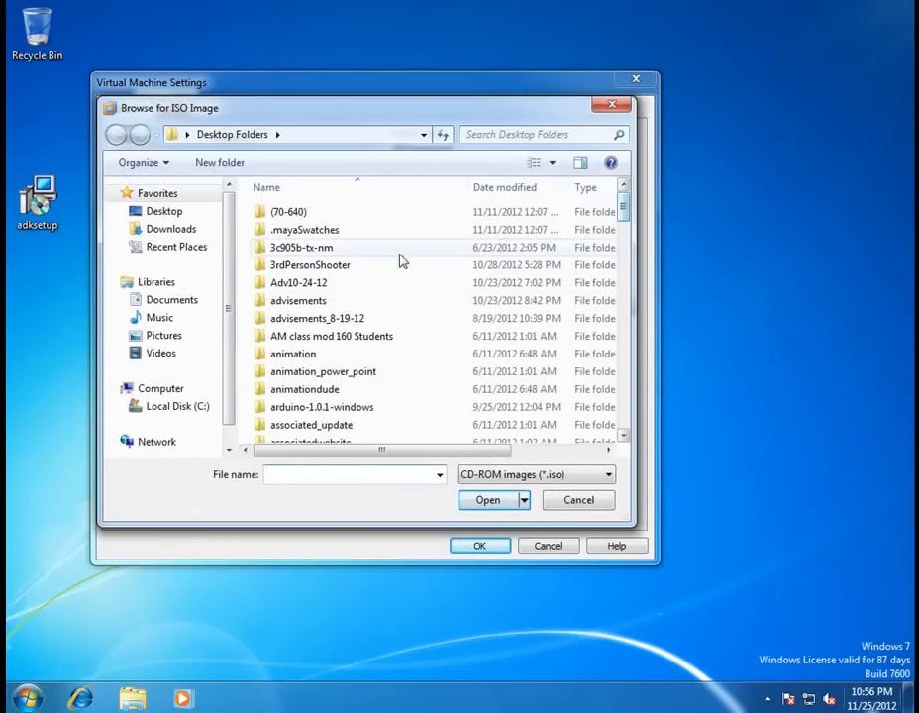
{"action": "key", "text": "i"}
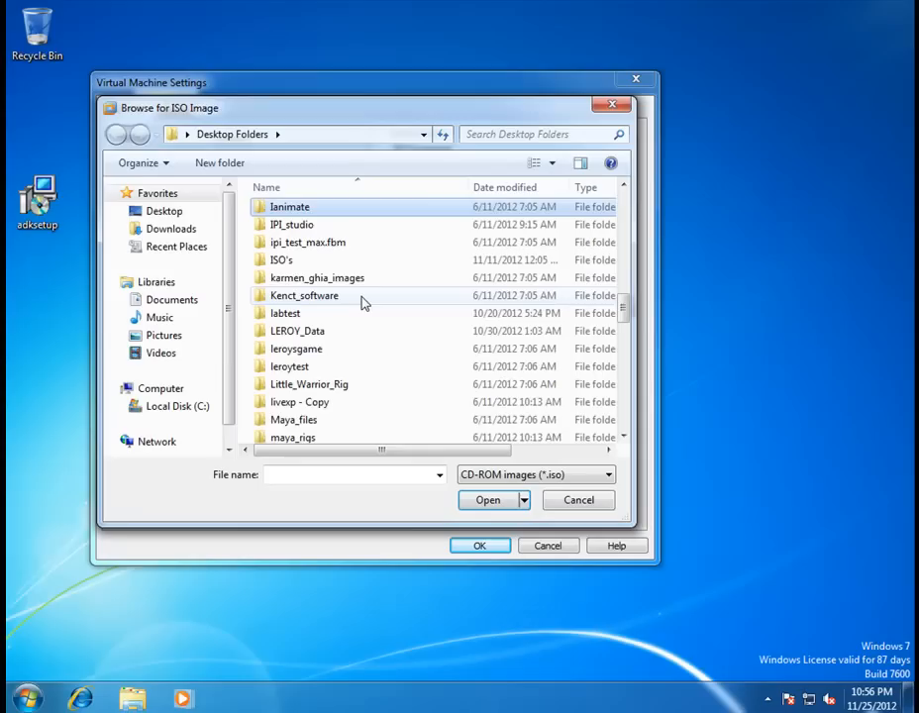
{"action": "double_click", "coordinate": [306, 261]}
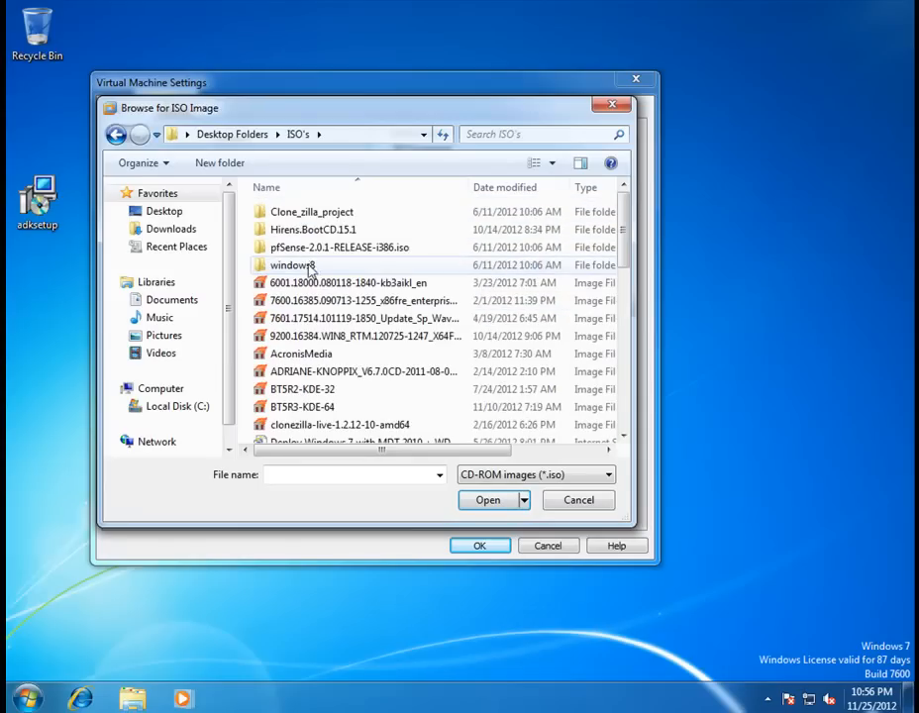
{"action": "left_click", "coordinate": [387, 308]}
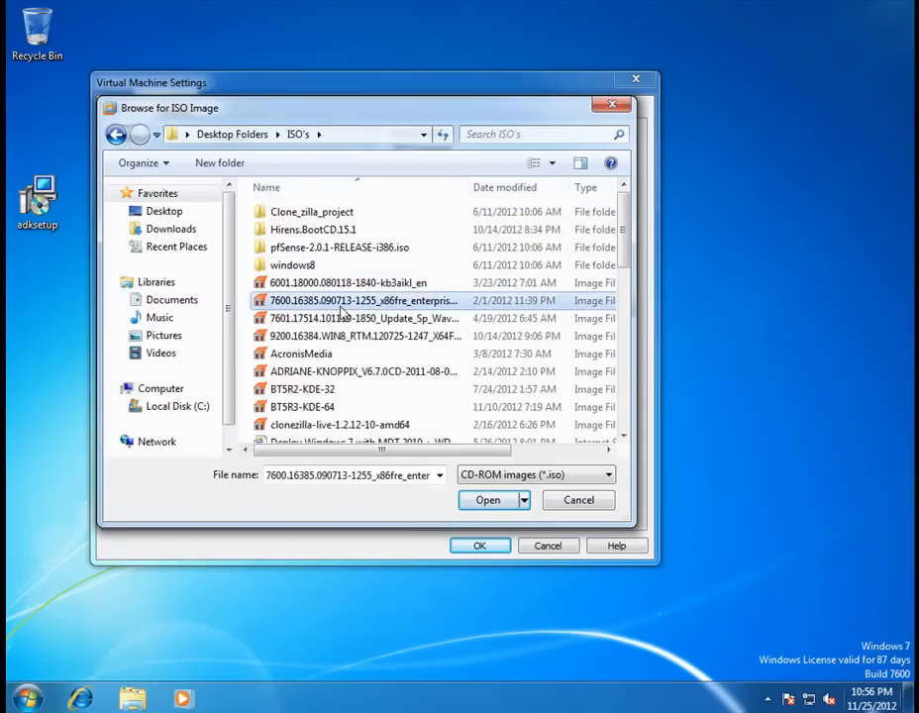
{"action": "left_click", "coordinate": [484, 501]}
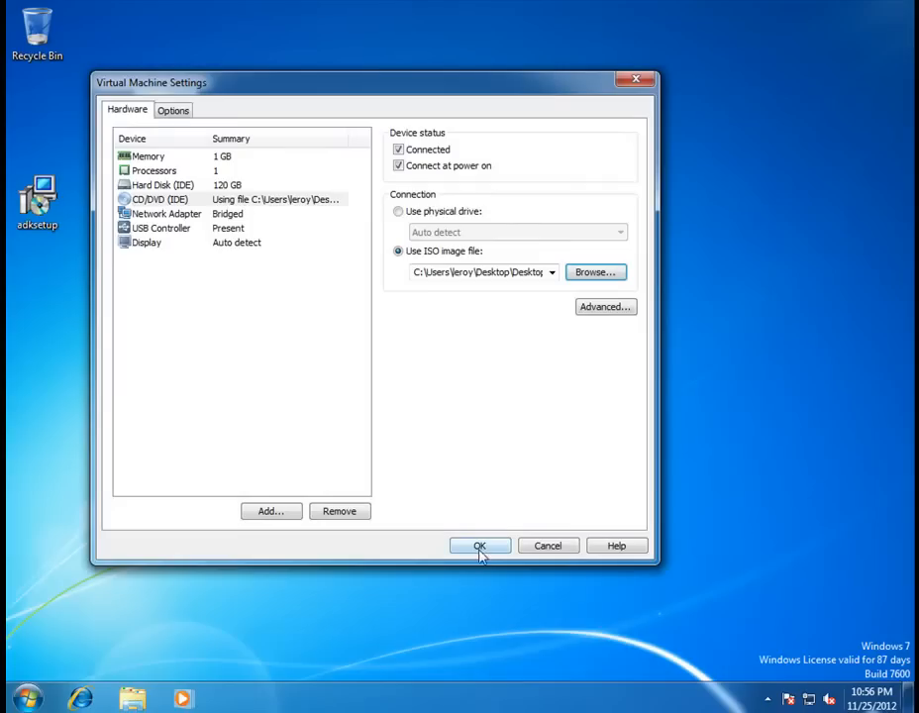
{"action": "left_click", "coordinate": [482, 545]}
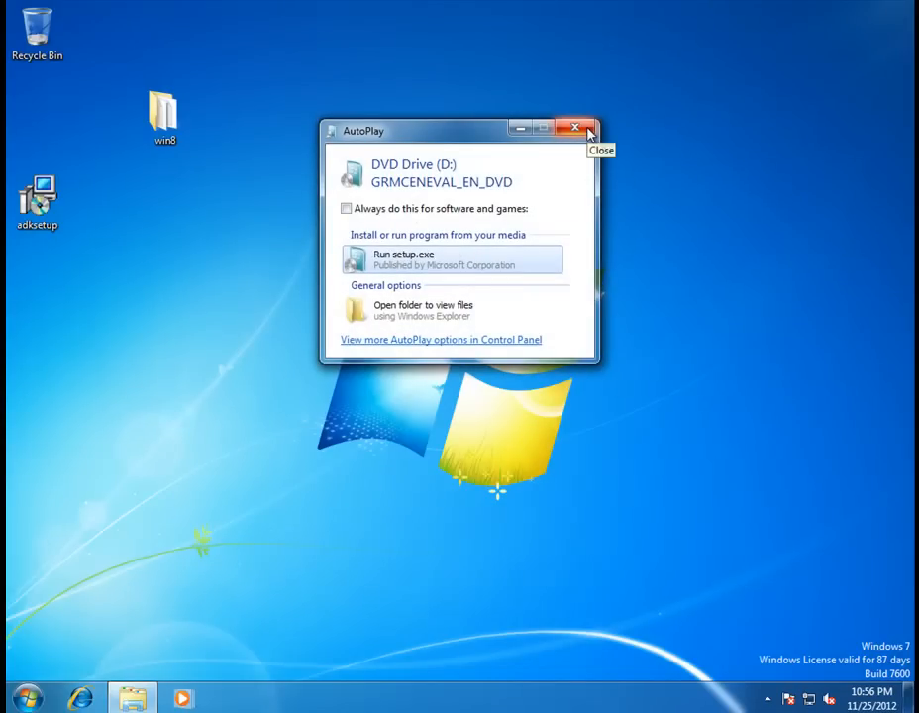
Browse the DVD's sources folder from AutoPlay, close Explorer, and bring up the Start menu.
{"action": "left_click", "coordinate": [407, 317]}
{"action": "double_click", "coordinate": [329, 271]}
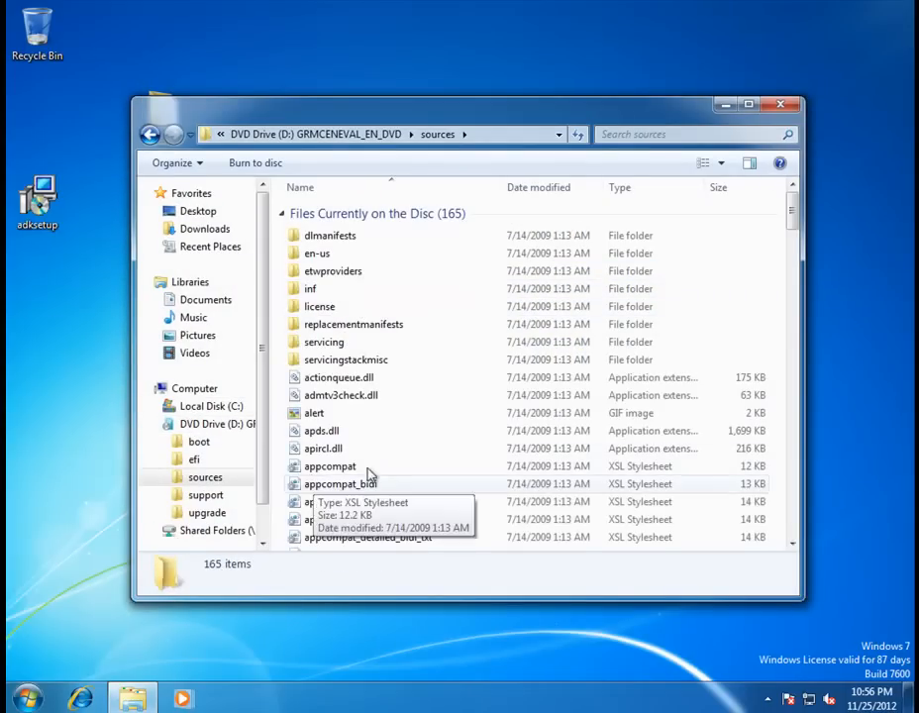
{"action": "left_click", "coordinate": [783, 107]}
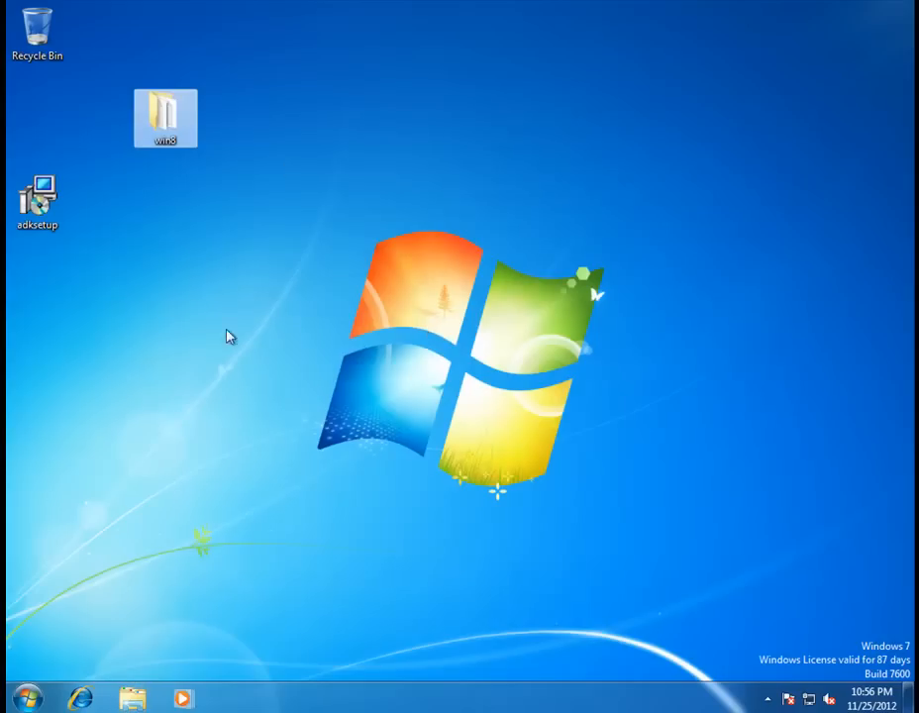
{"action": "left_click", "coordinate": [29, 698]}
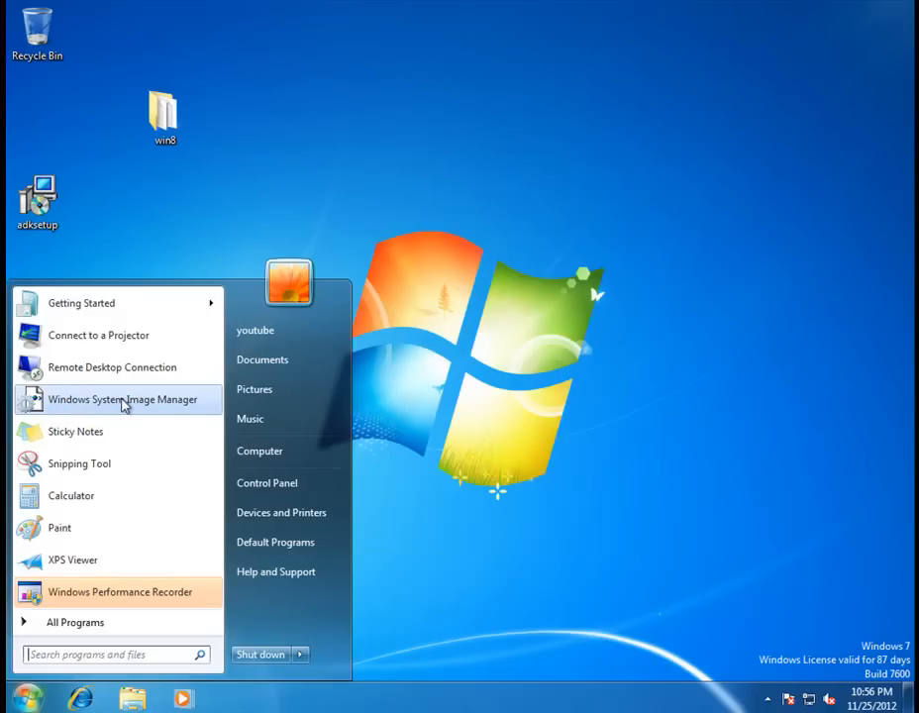
Launch Windows System Image Manager maximized and begin selecting a Windows image.
{"action": "left_click", "coordinate": [126, 406]}
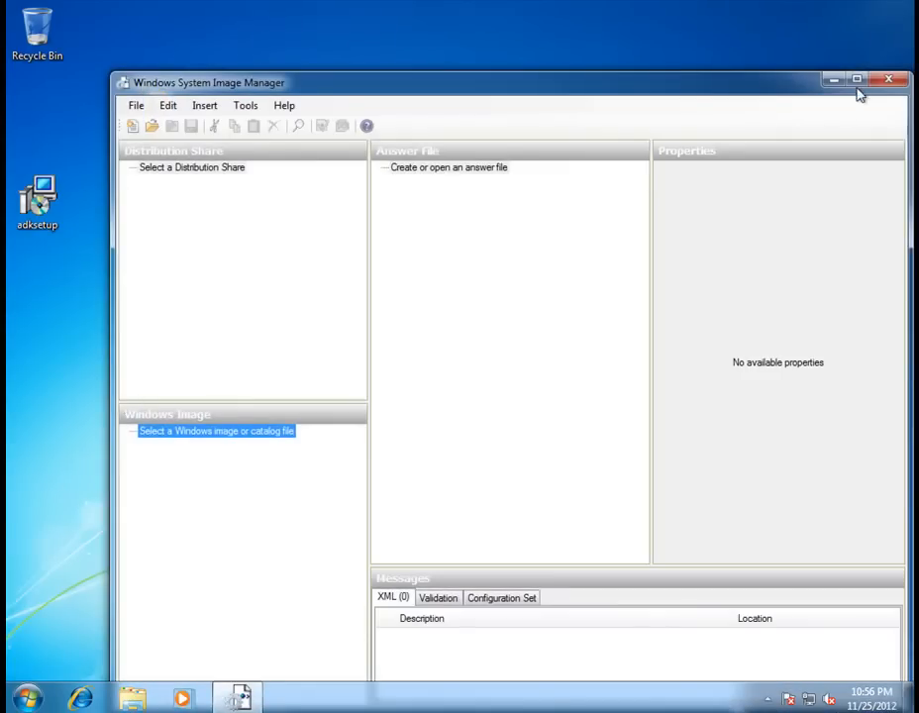
{"action": "left_click", "coordinate": [840, 86]}
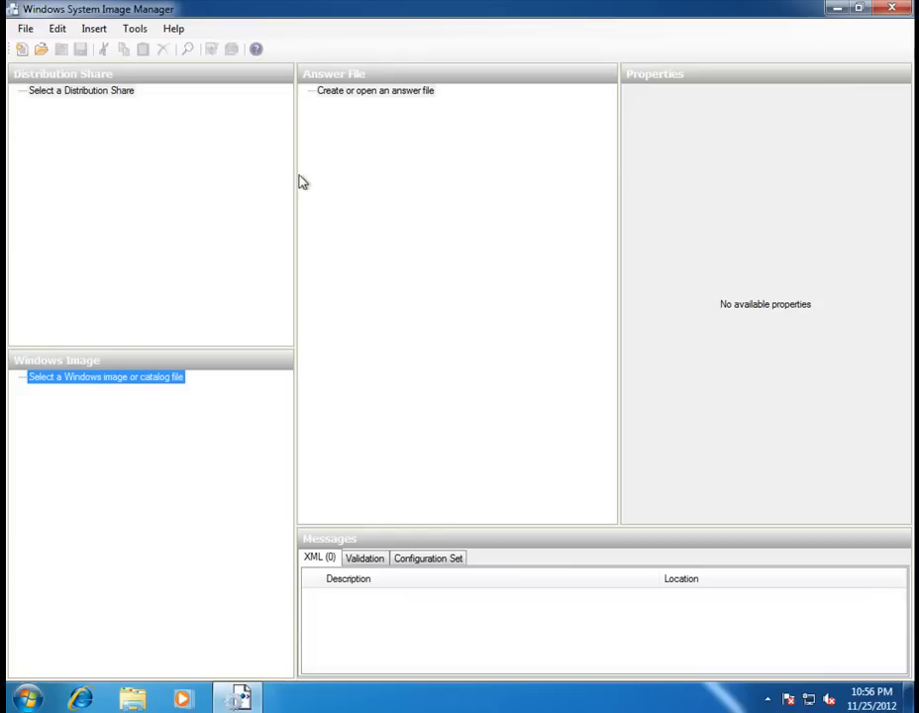
{"action": "right_click", "coordinate": [99, 382]}
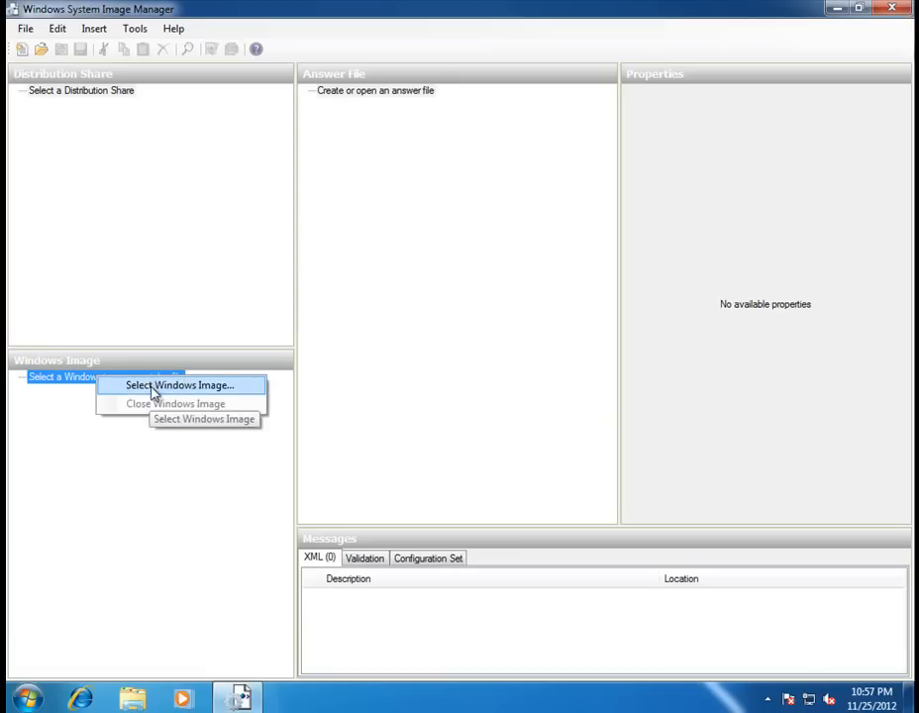
{"action": "left_click", "coordinate": [153, 392]}
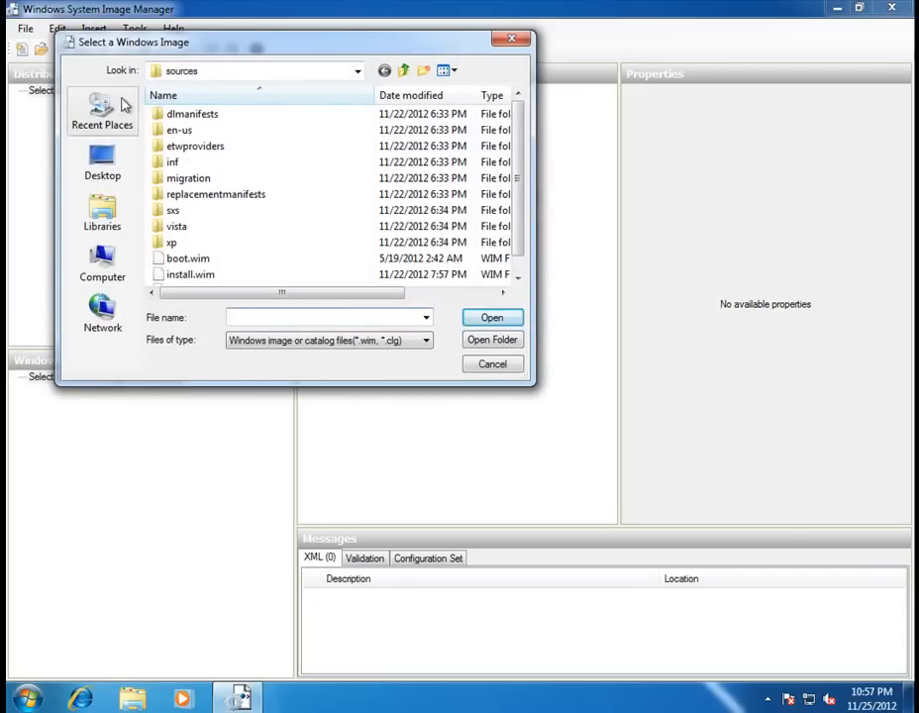
Pick install_Windows 7 ENTERPRISE.clg in D:\sources, then cancel the image selection.
{"action": "left_click", "coordinate": [358, 72]}
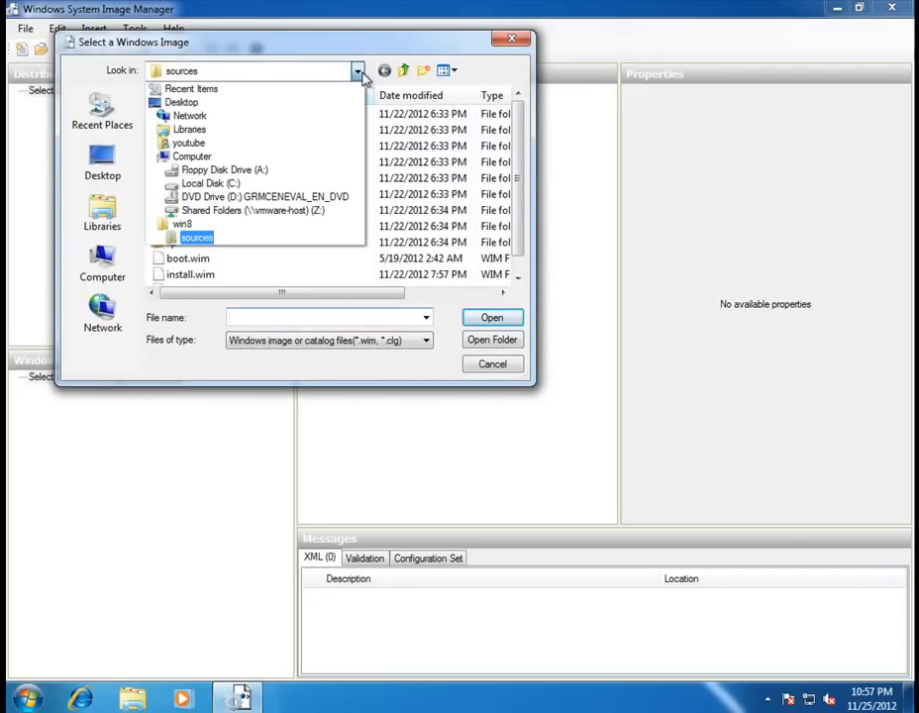
{"action": "left_click", "coordinate": [310, 198]}
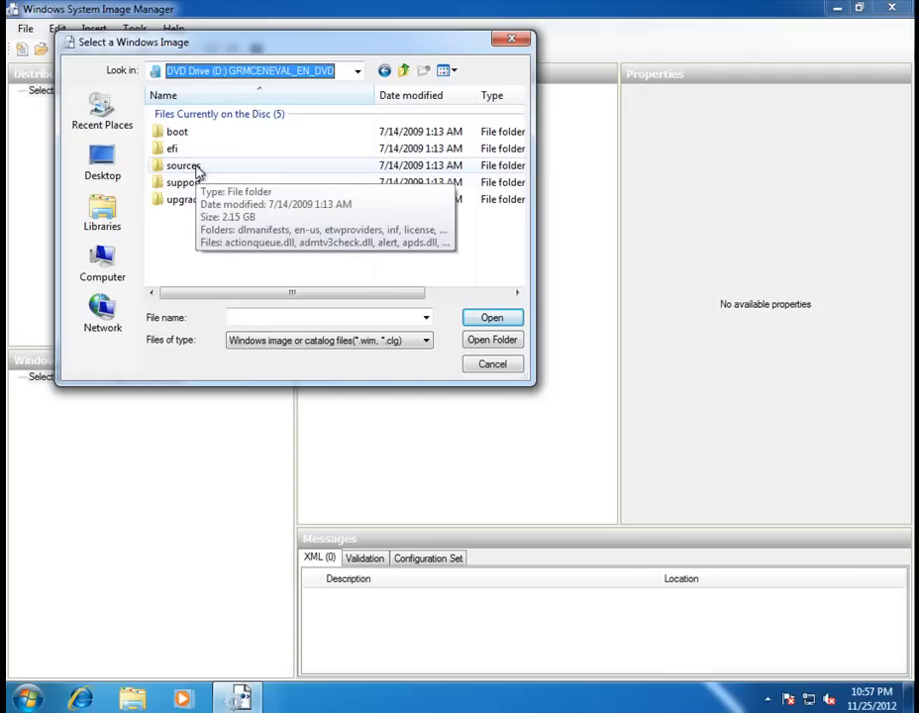
{"action": "double_click", "coordinate": [183, 167]}
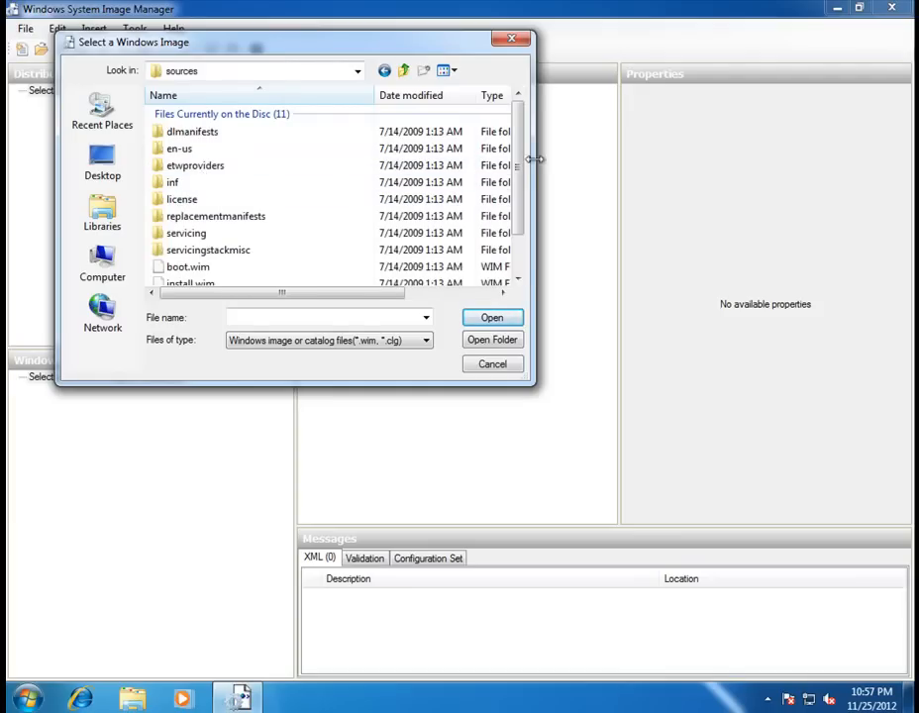
{"action": "left_click_drag", "start_coordinate": [517, 170], "coordinate": [523, 213]}
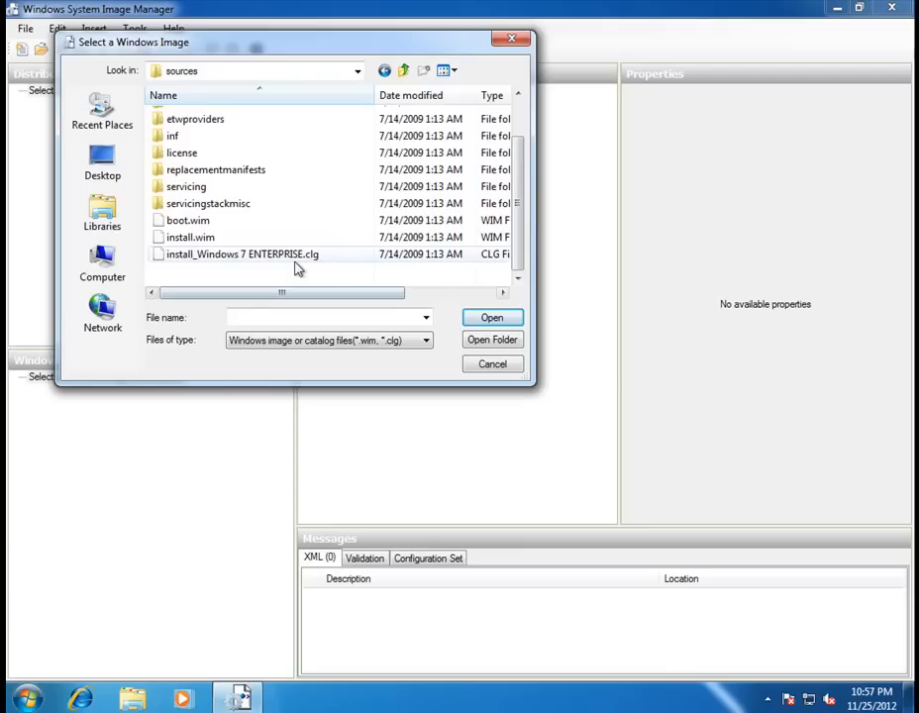
{"action": "left_click", "coordinate": [242, 257]}
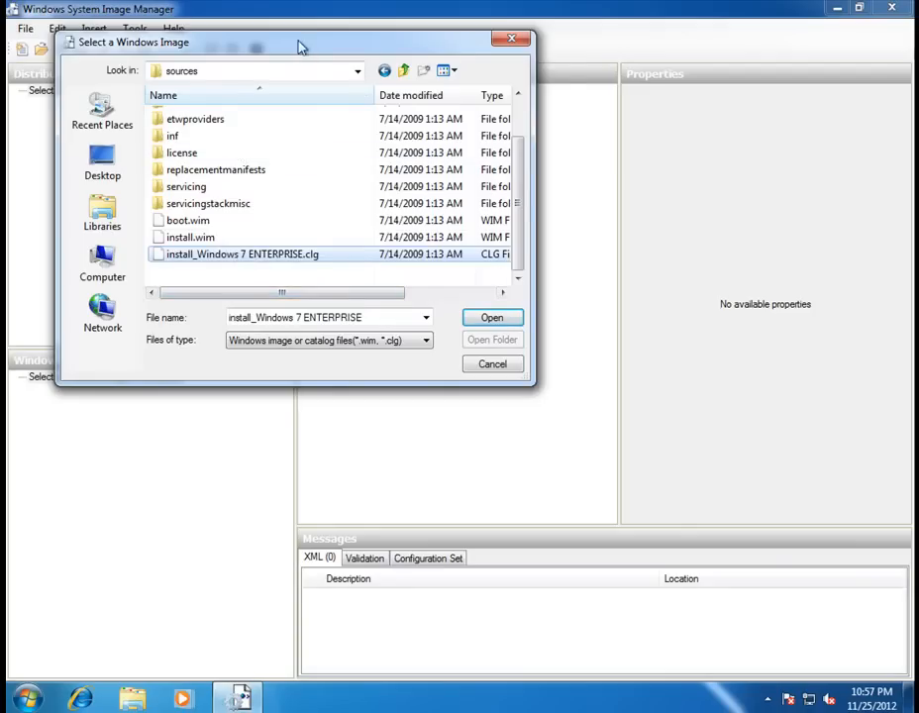
{"action": "left_click_drag", "start_coordinate": [297, 44], "coordinate": [420, 162]}
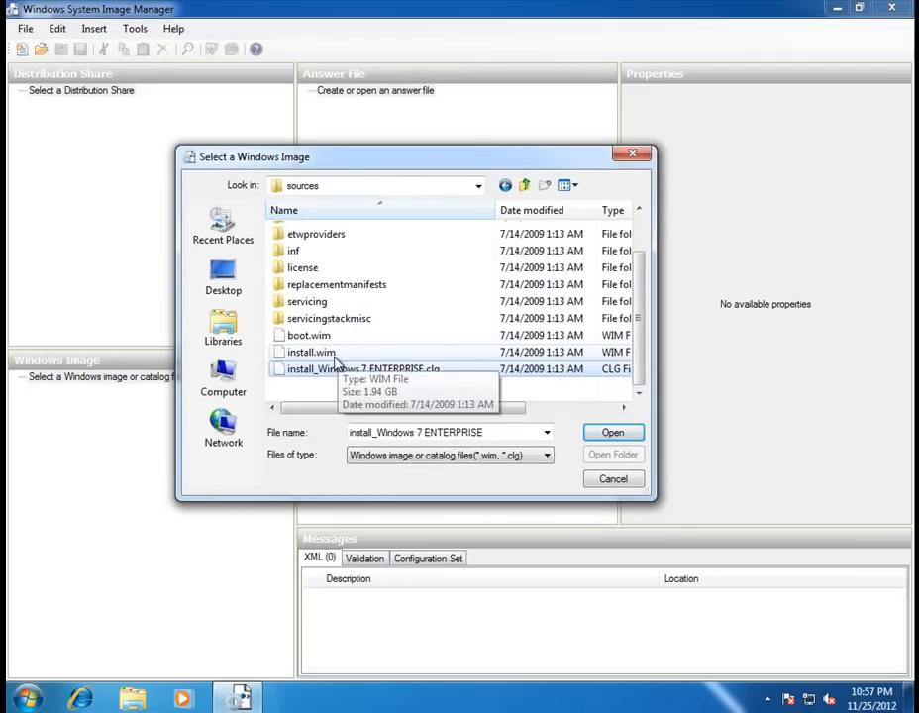
{"action": "left_click", "coordinate": [614, 480]}
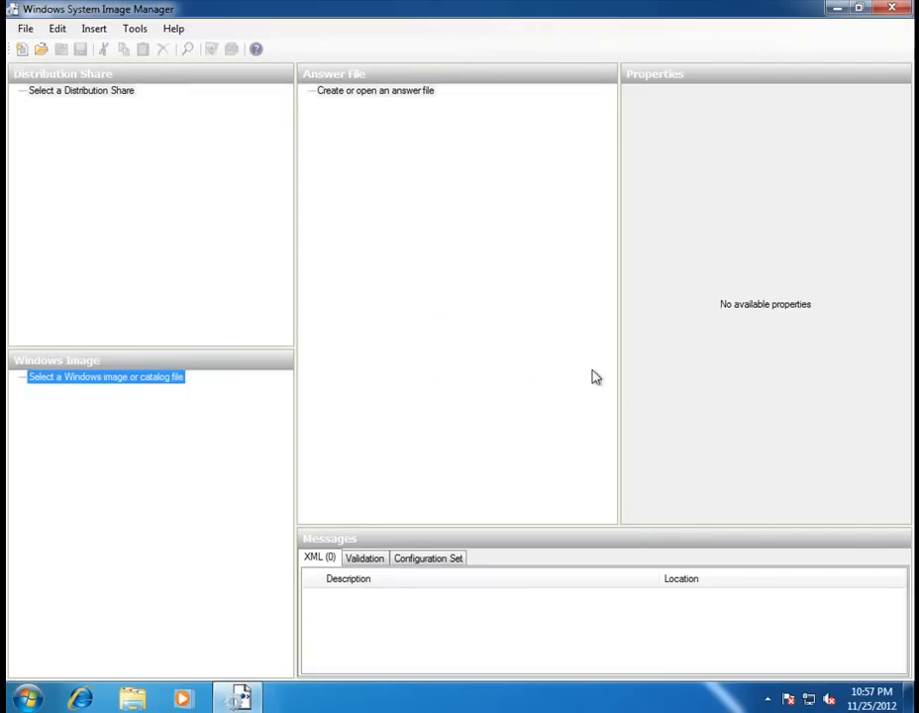
Restart Windows System Image Manager as administrator, approve UAC, and maximize the window.
{"action": "left_click", "coordinate": [895, 9]}
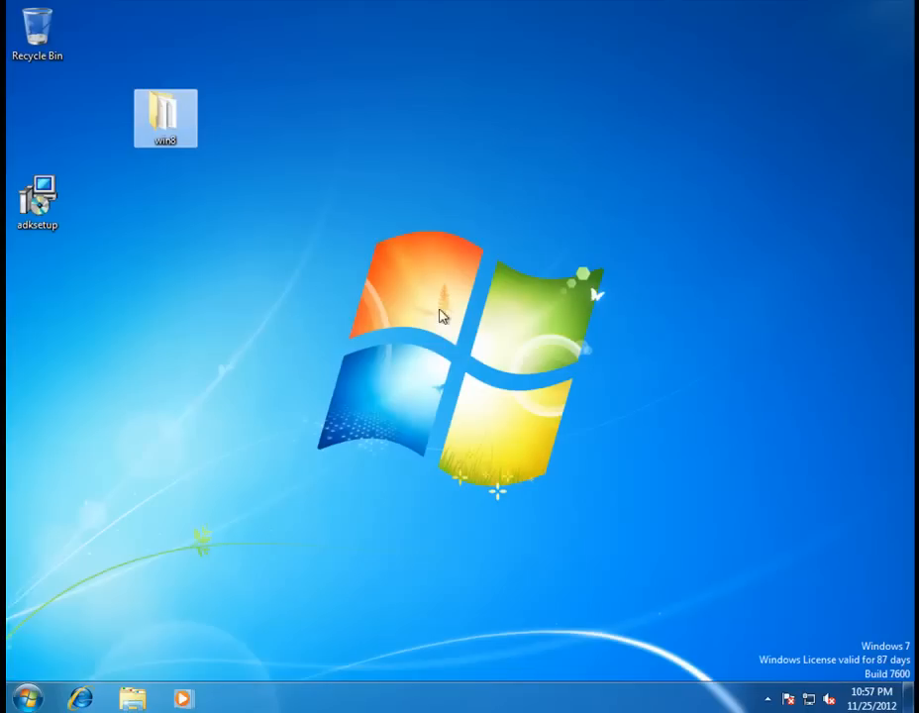
{"action": "left_click", "coordinate": [24, 699]}
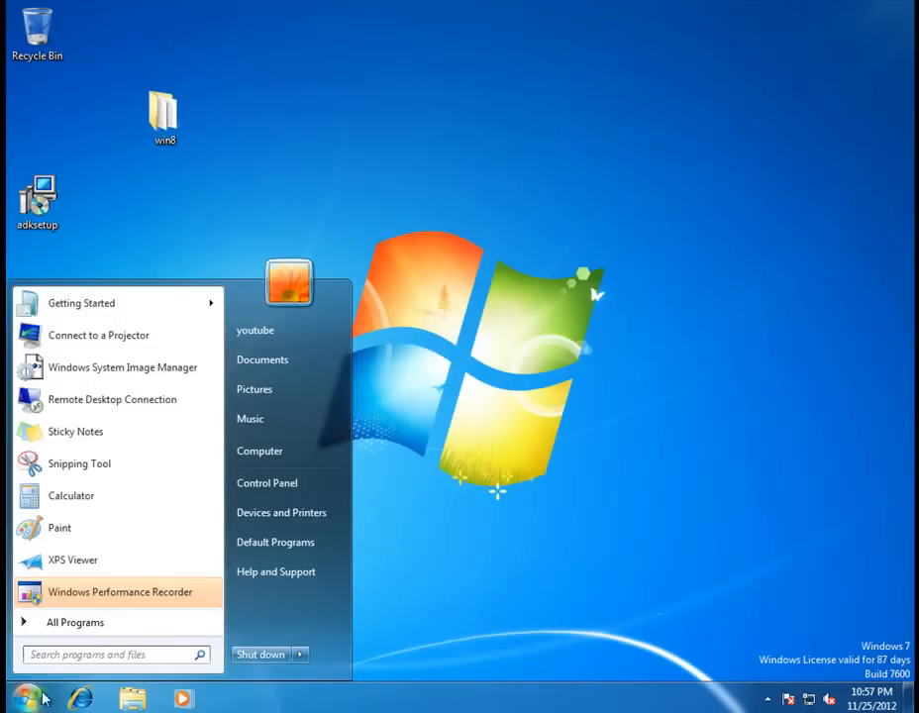
{"action": "right_click", "coordinate": [150, 379]}
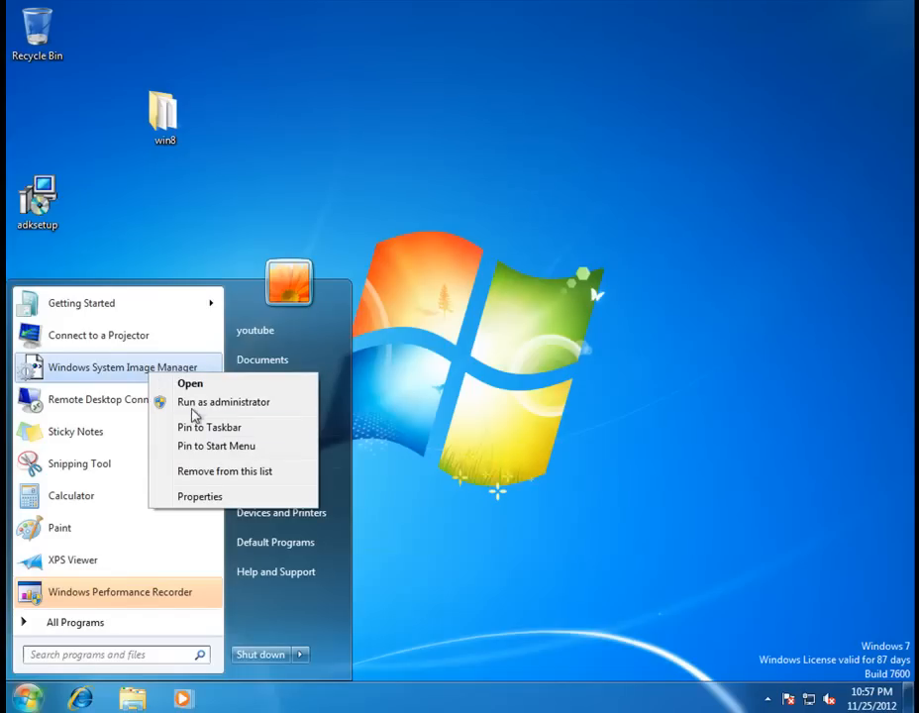
{"action": "left_click", "coordinate": [193, 404]}
{"action": "left_click", "coordinate": [279, 468]}
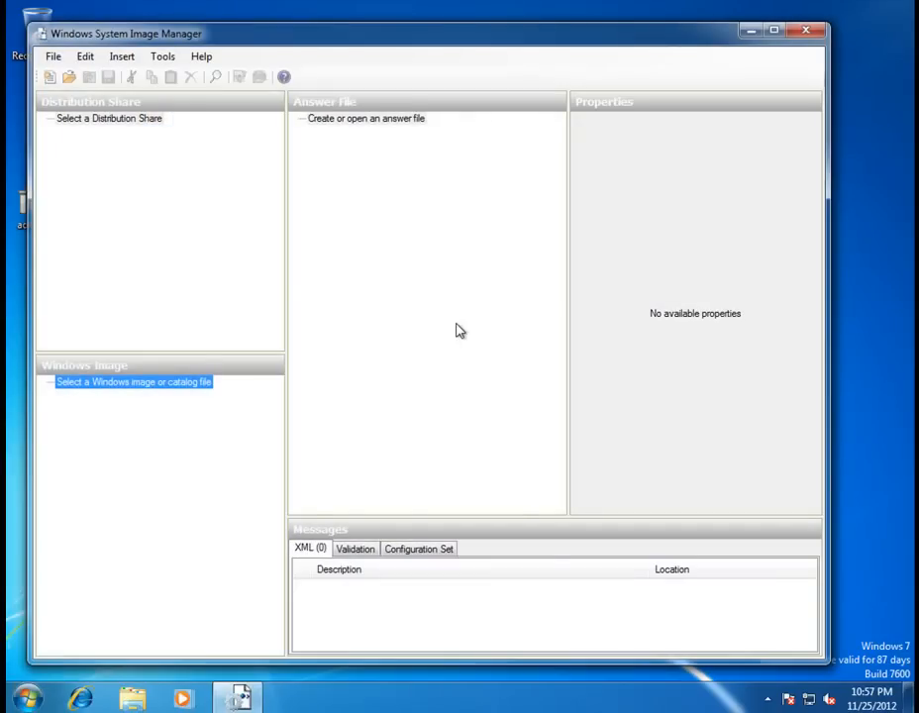
{"action": "left_click", "coordinate": [774, 31]}
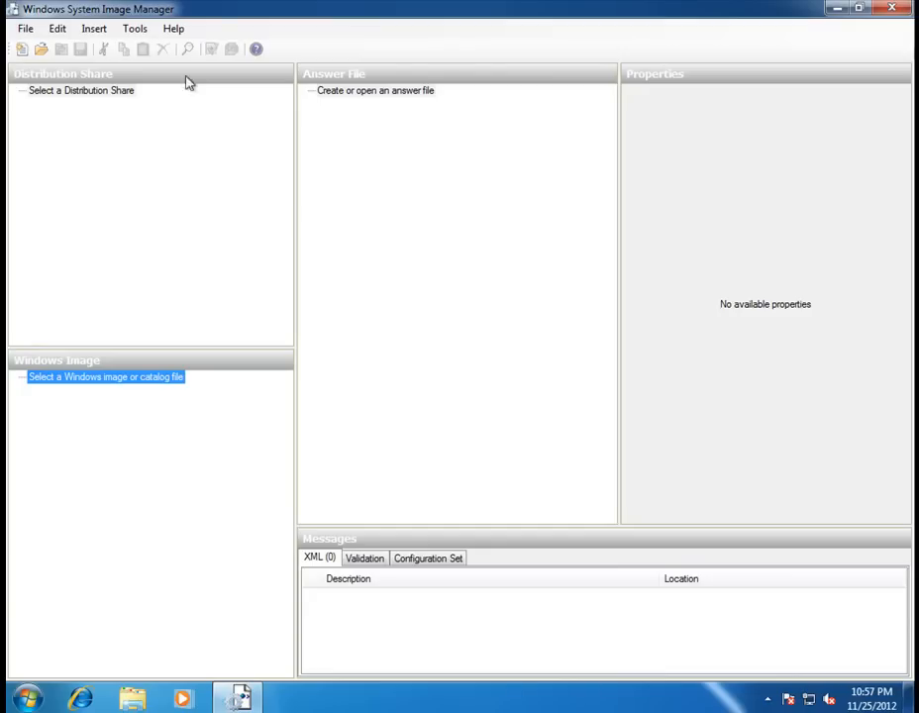
Load install_Windows 7 ENTERPRISE.clg from D:\sources as the Windows image.
{"action": "right_click", "coordinate": [139, 383]}
{"action": "left_click", "coordinate": [189, 385]}
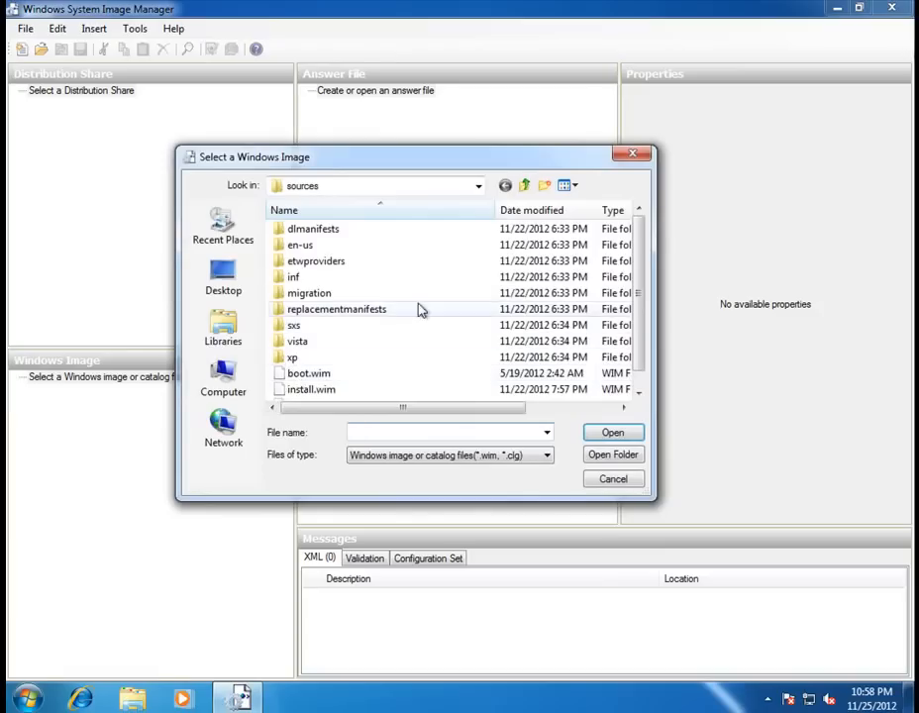
{"action": "left_click", "coordinate": [478, 186]}
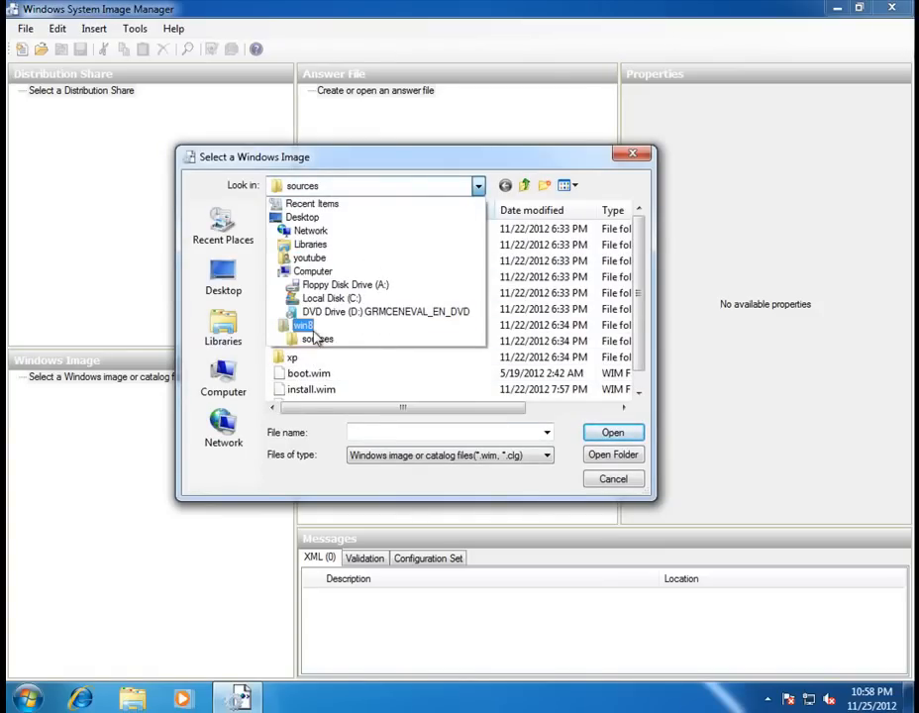
{"action": "left_click", "coordinate": [297, 311]}
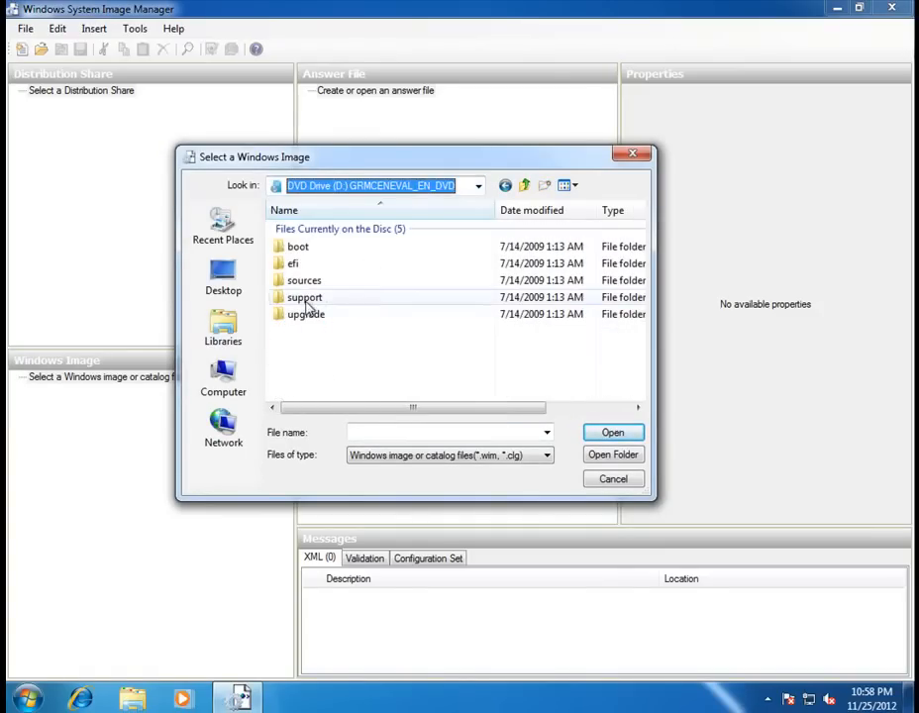
{"action": "double_click", "coordinate": [309, 285]}
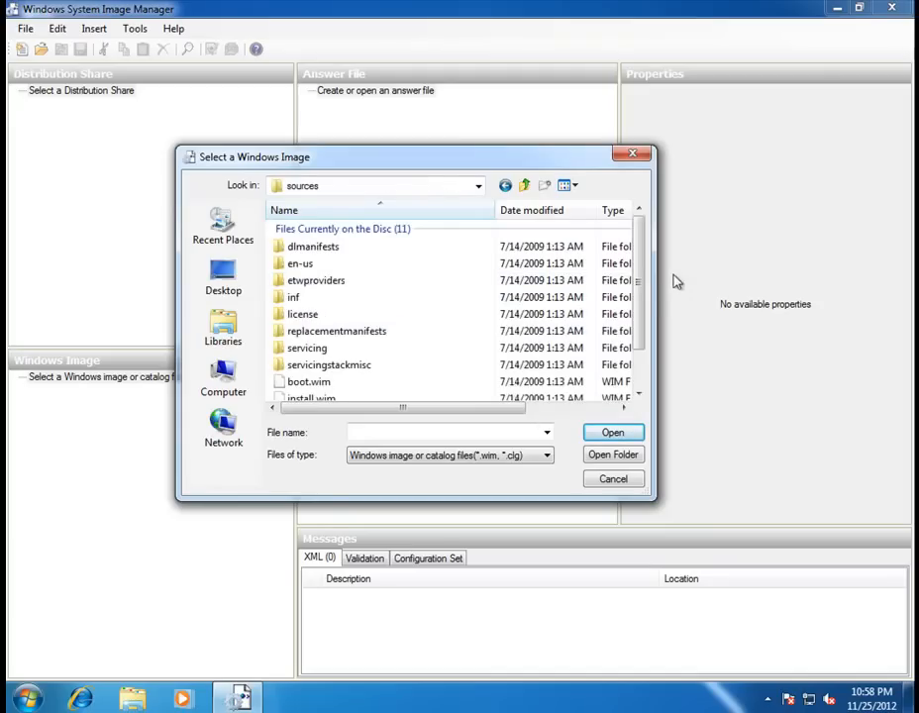
{"action": "scroll", "coordinate": [638, 304], "scroll_direction": "down", "scroll_amount": 1}
{"action": "left_click", "coordinate": [349, 371]}
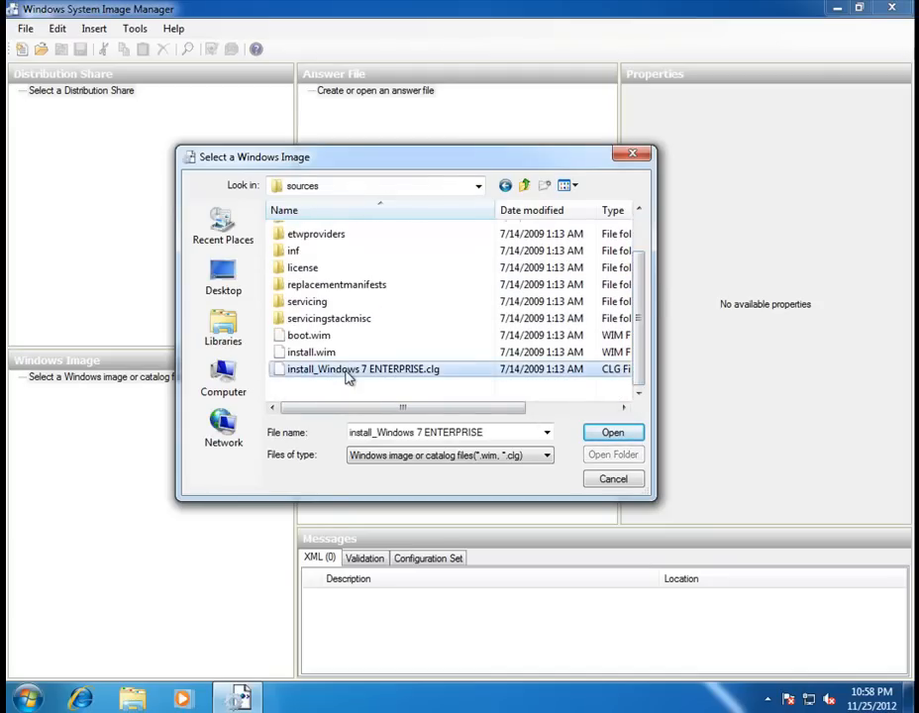
{"action": "left_click", "coordinate": [609, 432]}
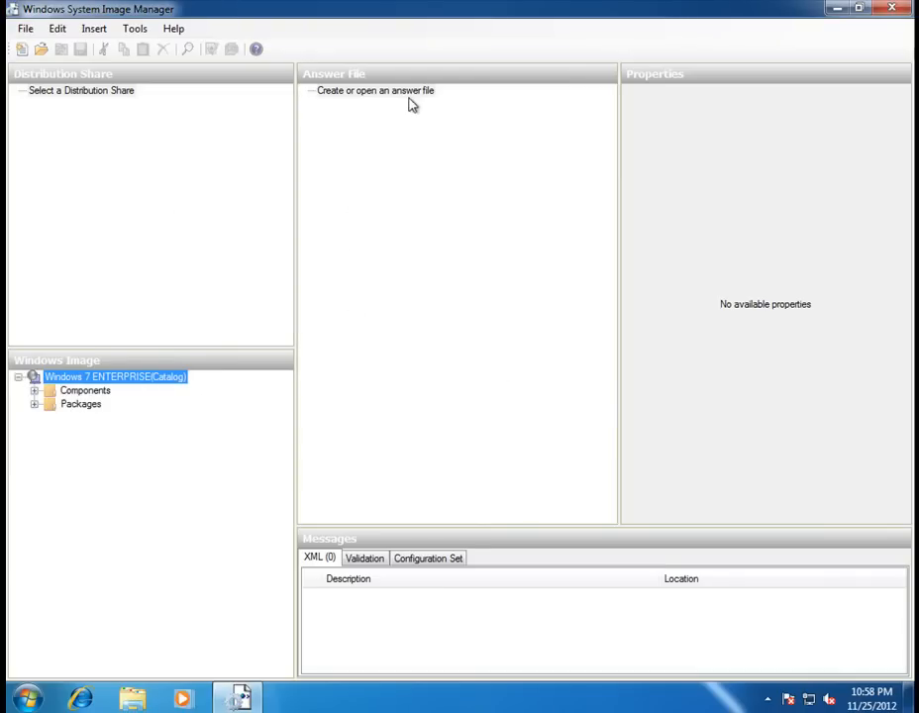
Create a new Untitled answer file and expand the catalog's Components list.
{"action": "right_click", "coordinate": [359, 94]}
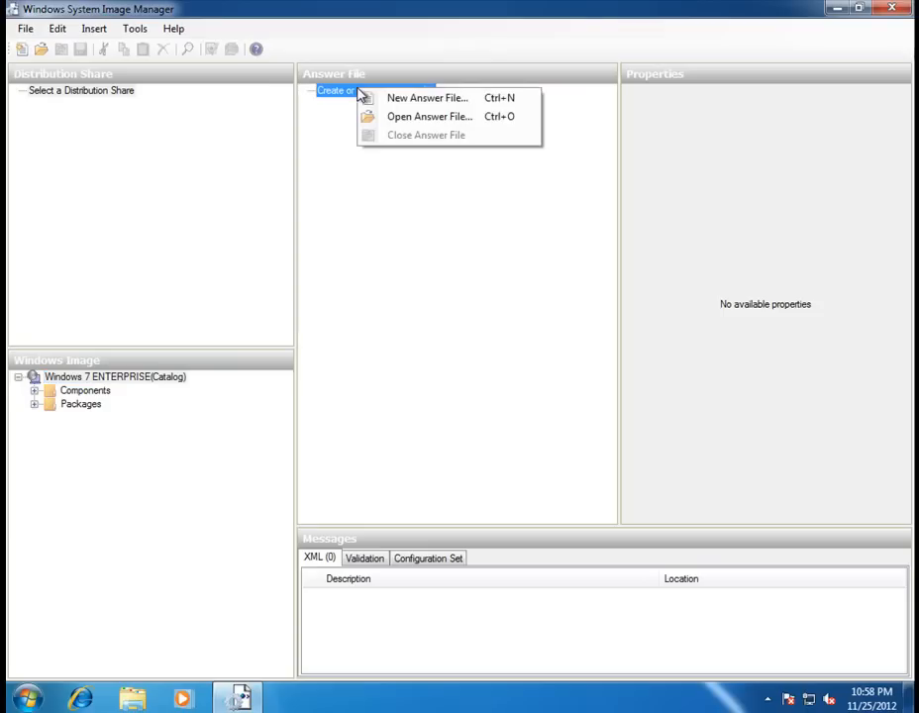
{"action": "left_click", "coordinate": [456, 97]}
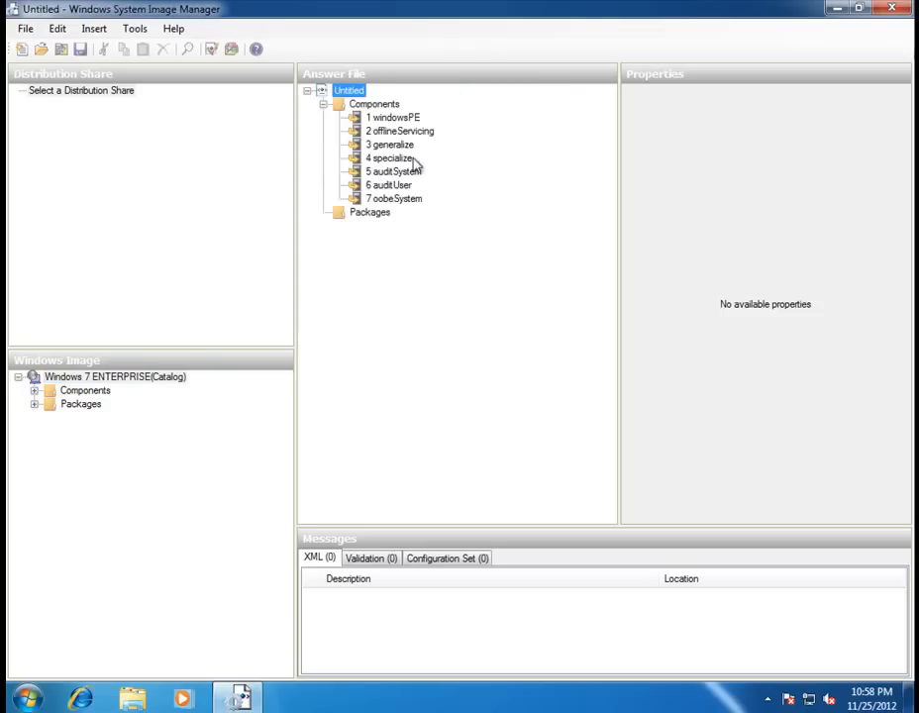
{"action": "left_click", "coordinate": [34, 391]}
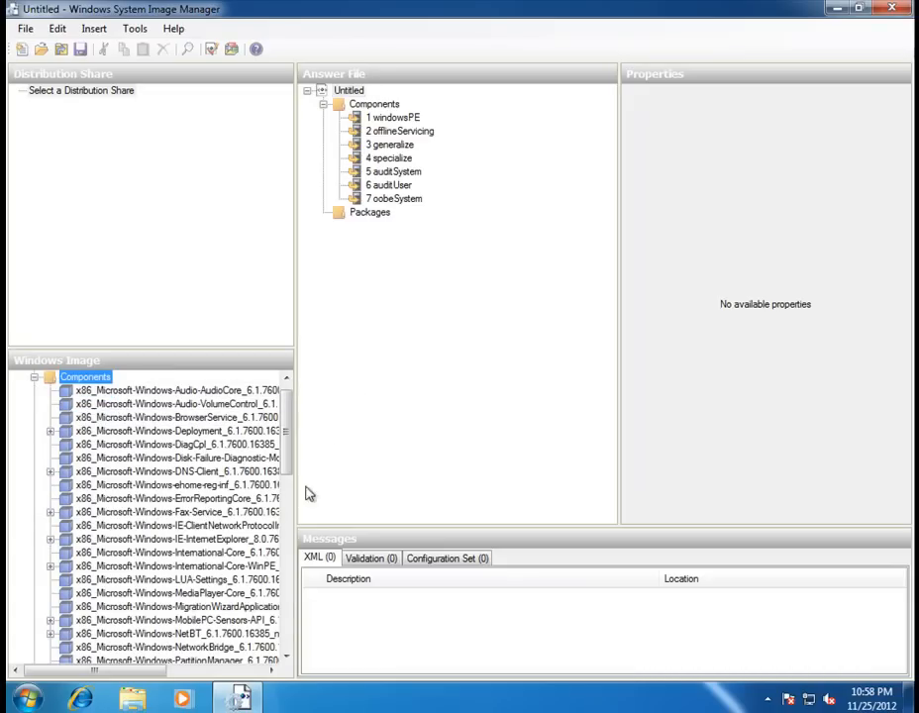
Add the International-Core component to the 7 oobeSystem pass.
{"action": "left_click_drag", "start_coordinate": [297, 487], "coordinate": [339, 473]}
{"action": "scroll", "coordinate": [319, 452], "scroll_direction": "down", "scroll_amount": 1}
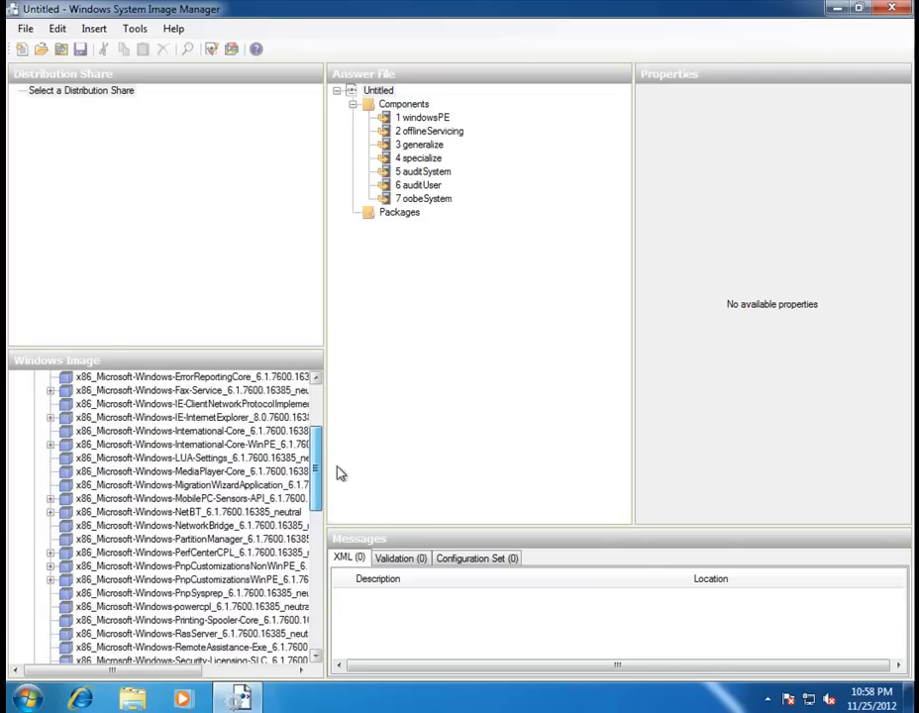
{"action": "left_click", "coordinate": [255, 452]}
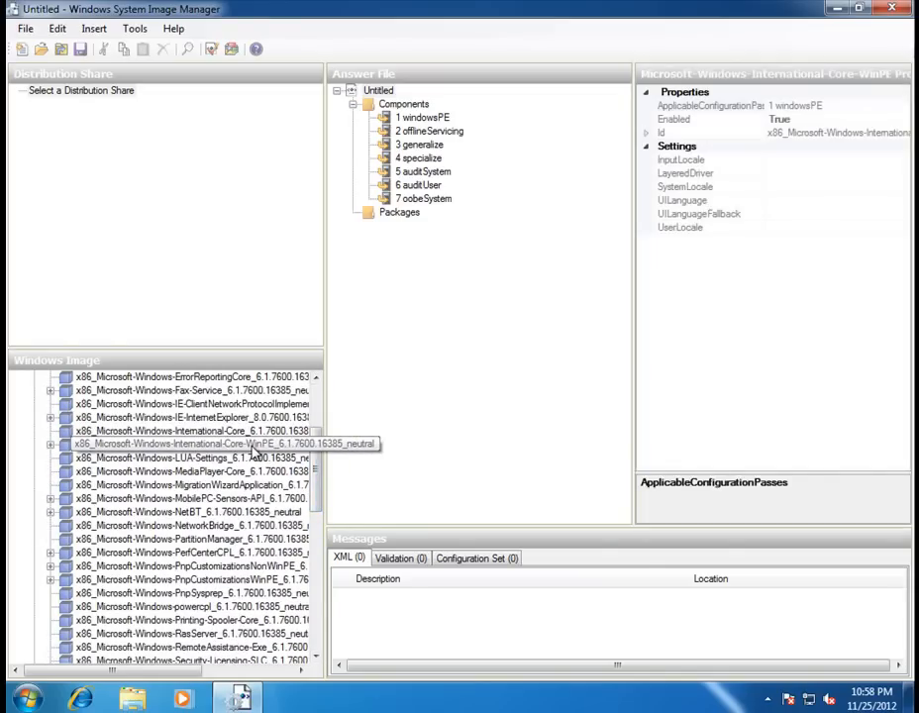
{"action": "left_click", "coordinate": [255, 435]}
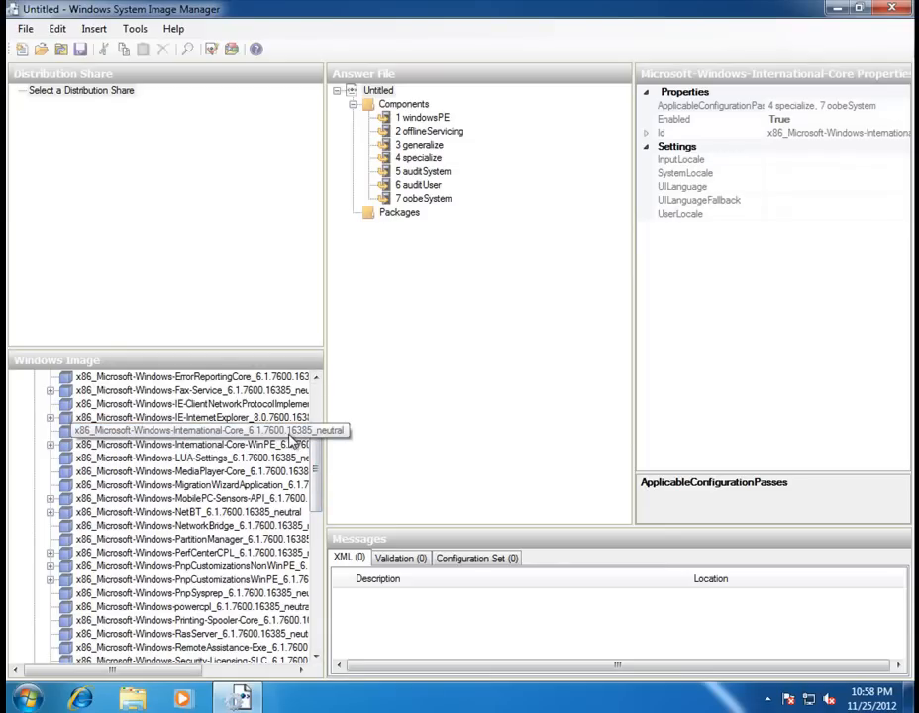
{"action": "right_click", "coordinate": [158, 435]}
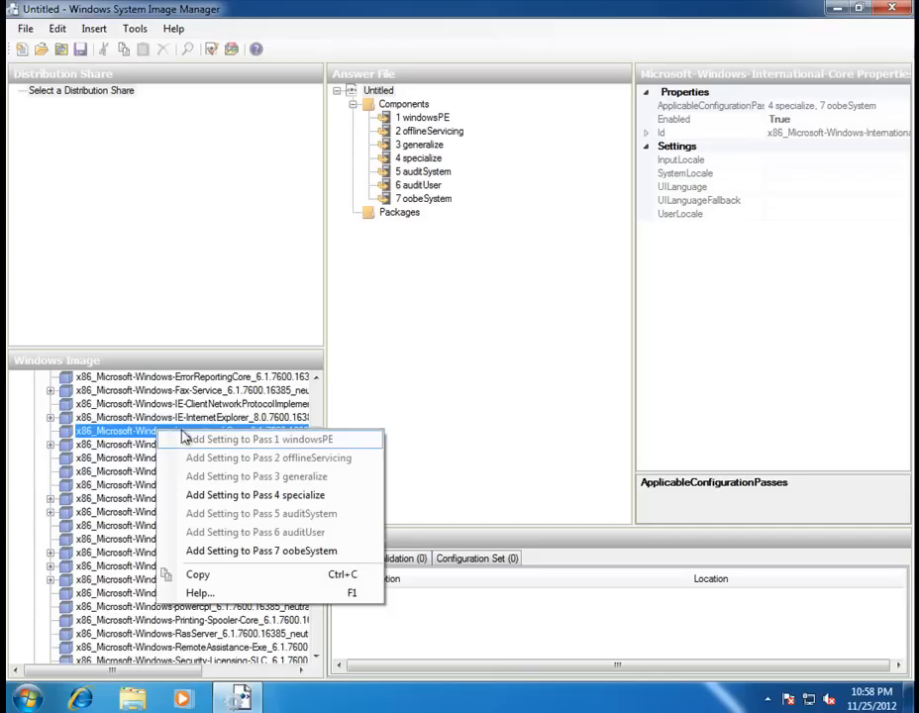
{"action": "left_click", "coordinate": [244, 555]}
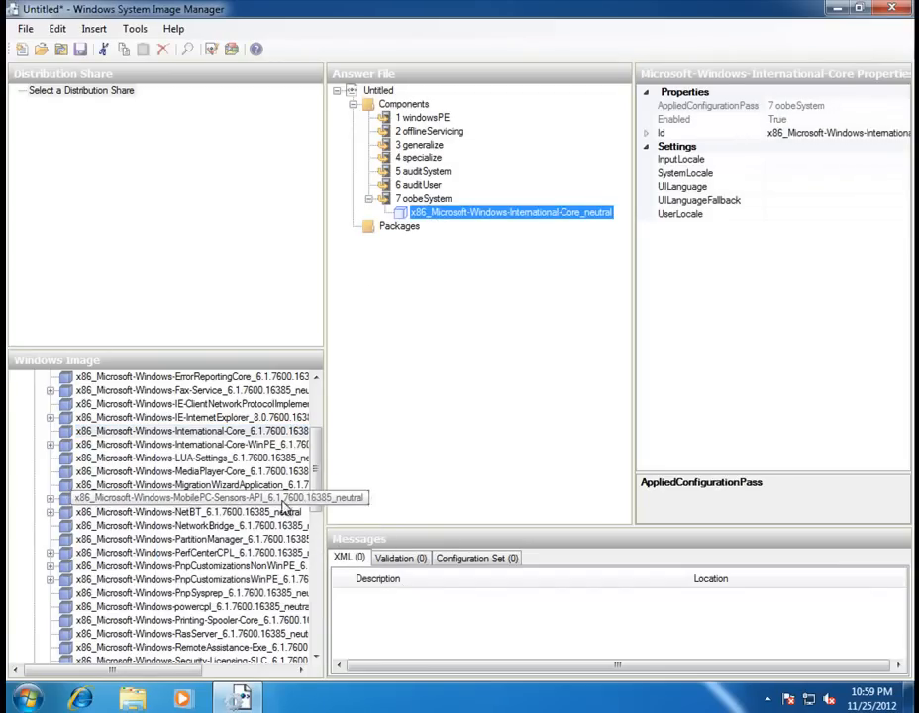
Add the Shell-Setup component to the 7 oobeSystem pass.
{"action": "scroll", "coordinate": [295, 510], "scroll_direction": "down", "scroll_amount": 1}
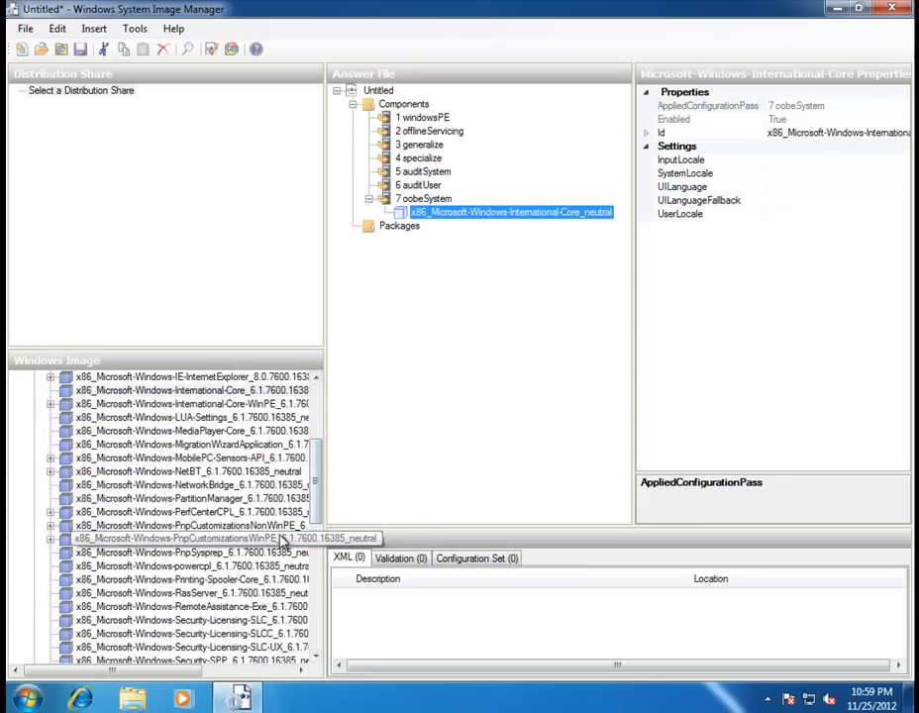
{"action": "scroll", "coordinate": [317, 492], "scroll_direction": "down", "scroll_amount": 3}
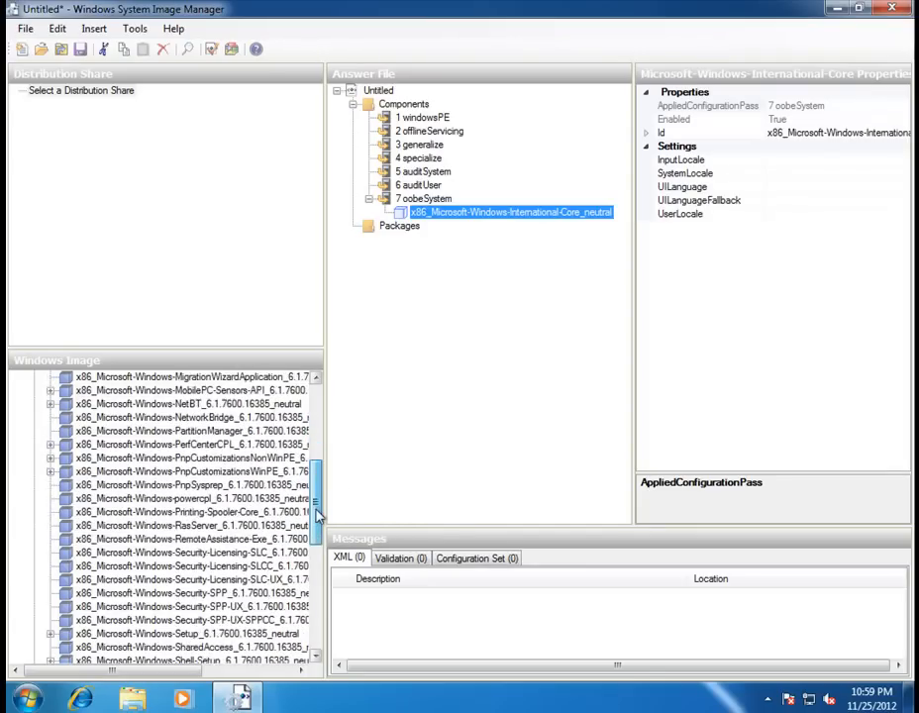
{"action": "left_click", "coordinate": [163, 607]}
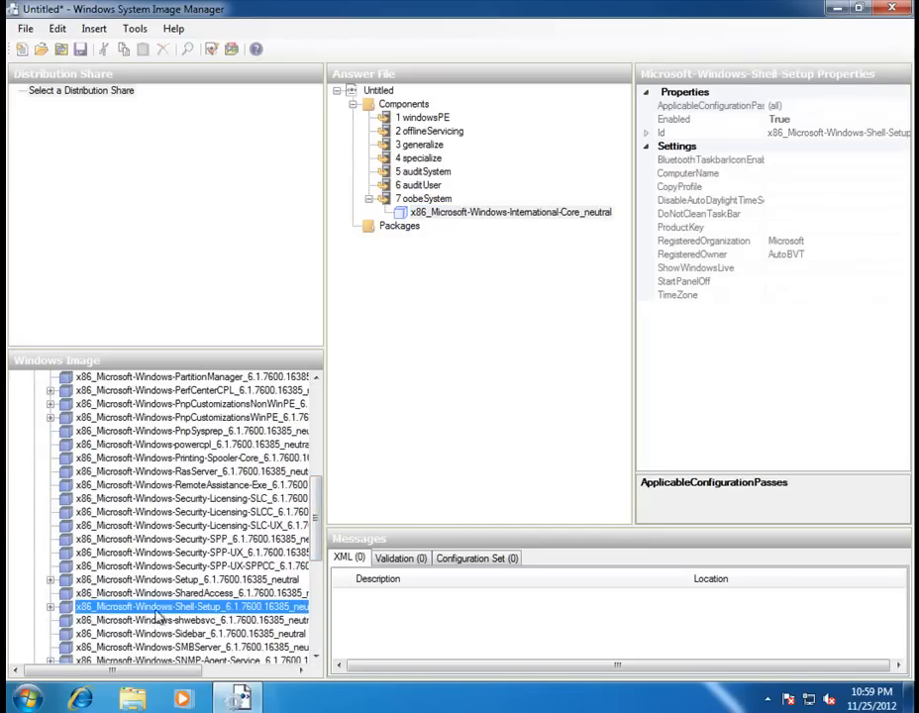
{"action": "right_click", "coordinate": [280, 610]}
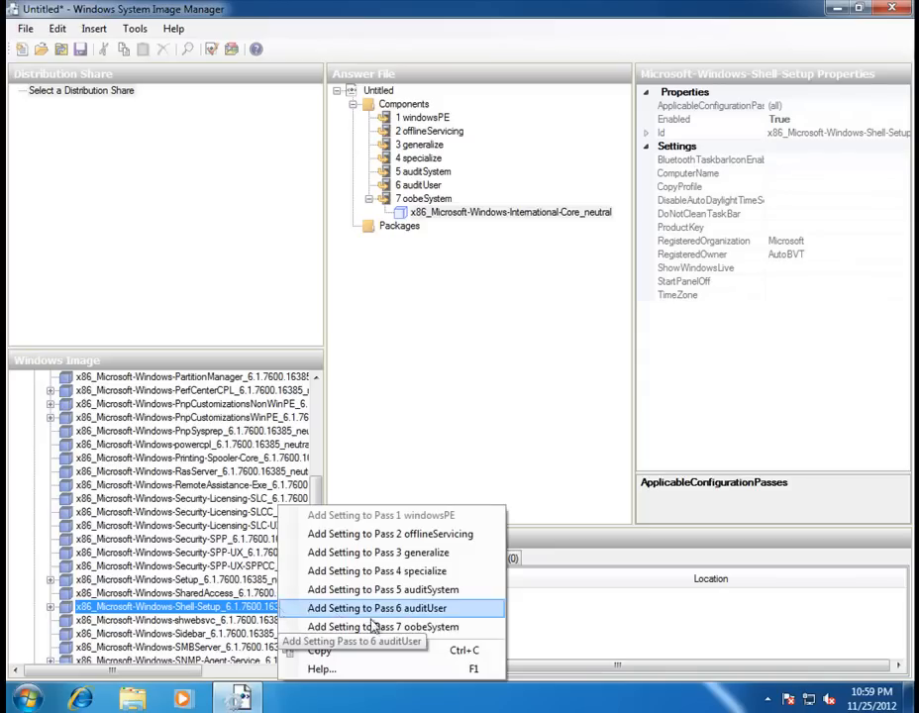
{"action": "left_click", "coordinate": [403, 627]}
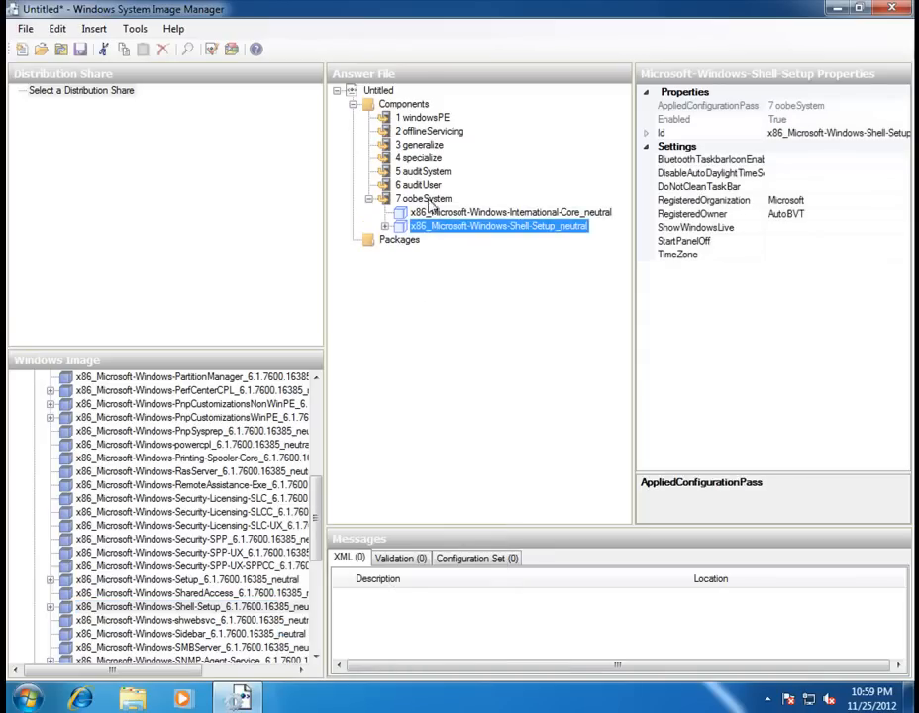
Set InputLocale, SystemLocale, UILanguage, UILanguageFallback and UserLocale to en-US in International-Core.
{"action": "left_click_drag", "start_coordinate": [327, 293], "coordinate": [209, 302]}
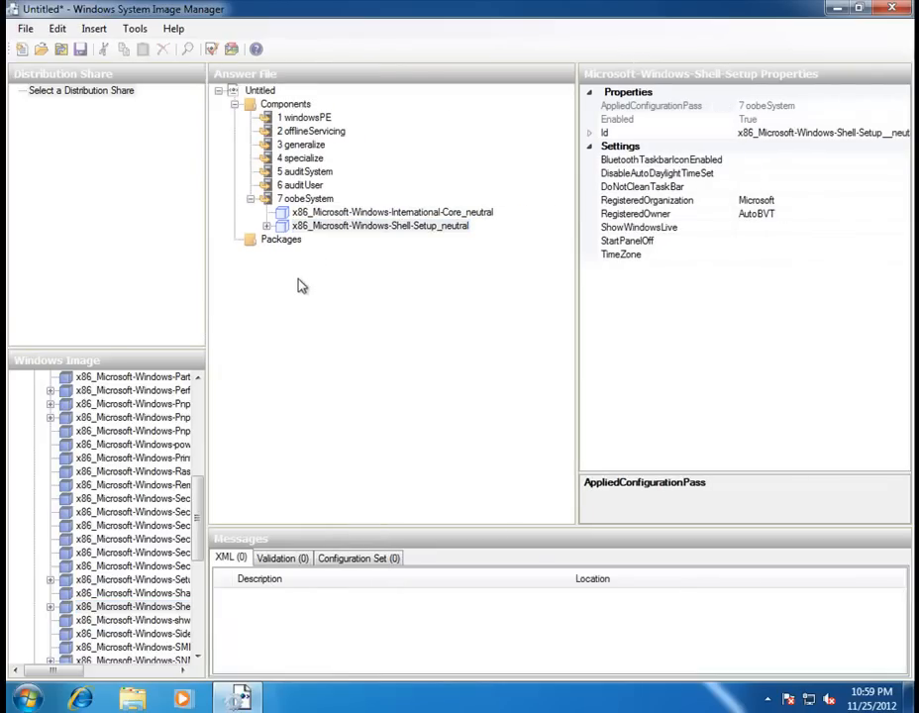
{"action": "left_click", "coordinate": [338, 213]}
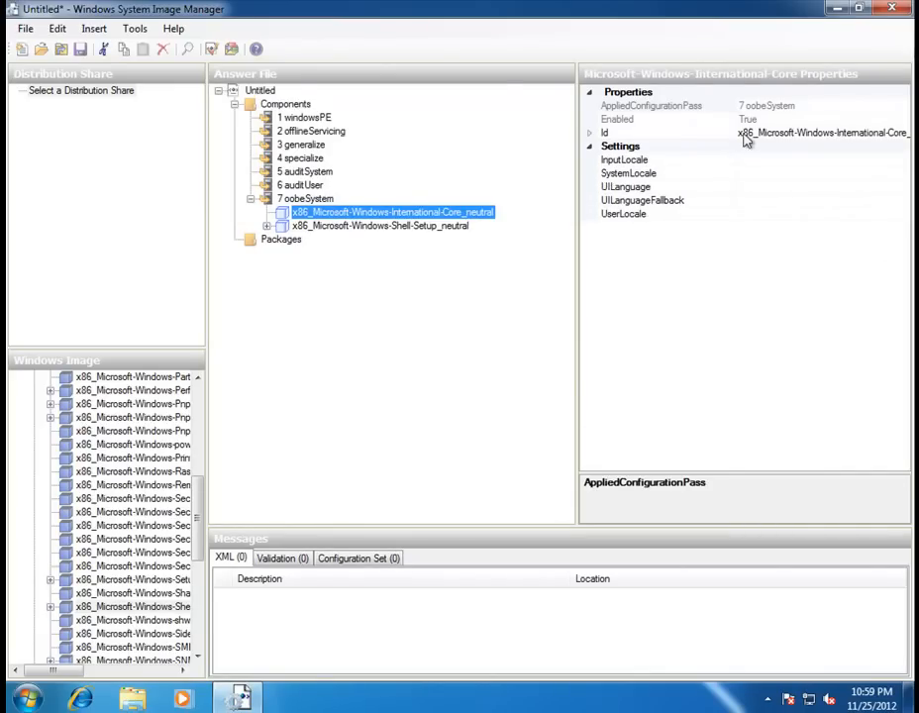
{"action": "left_click", "coordinate": [766, 161]}
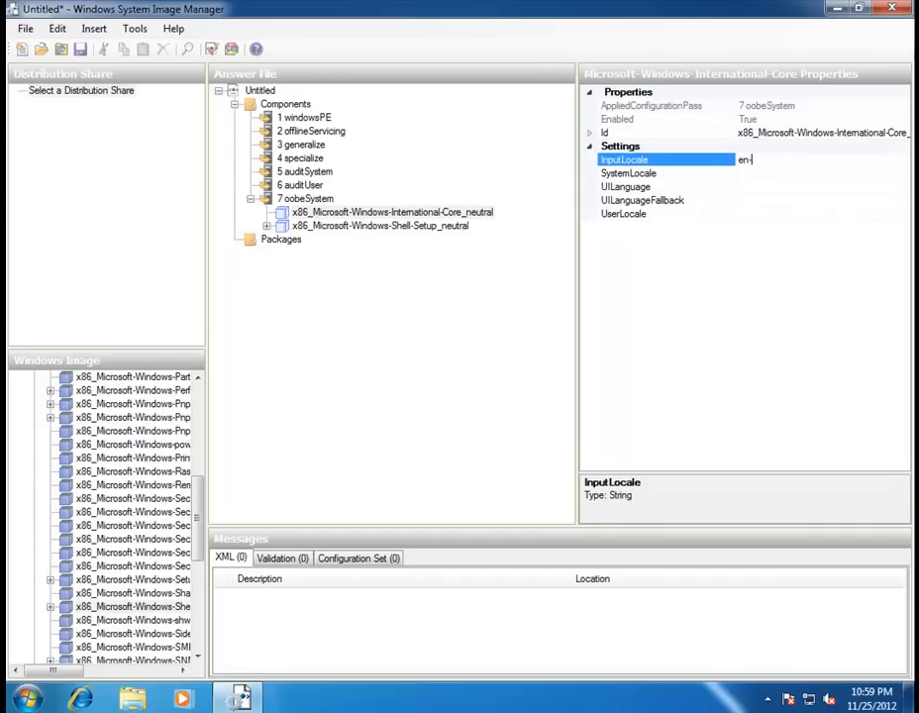
{"action": "type", "text": "en-US"}
{"action": "left_click", "coordinate": [755, 175]}
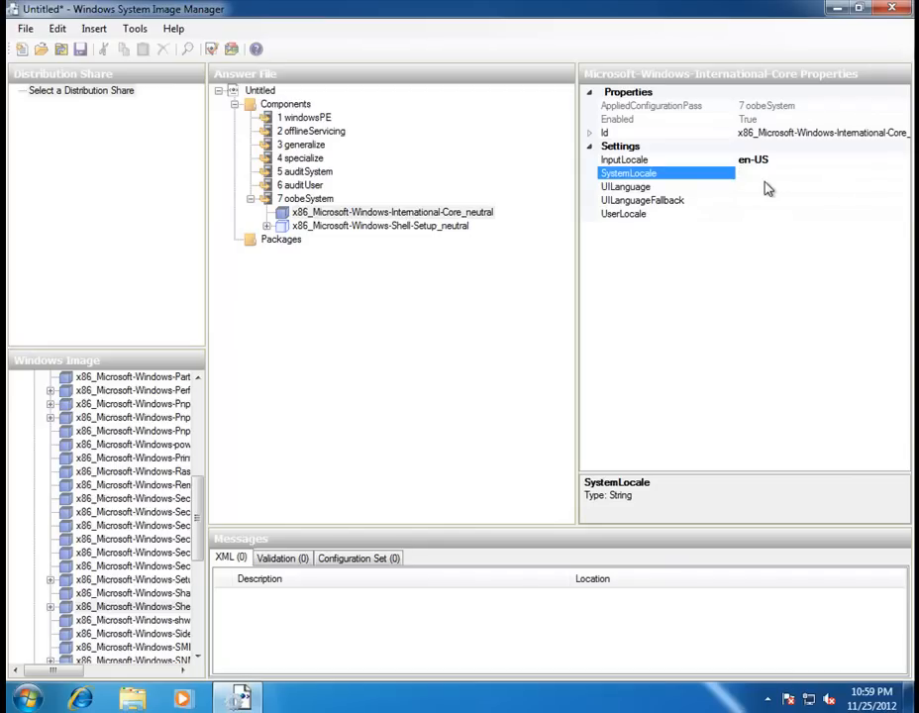
{"action": "type", "text": "ebn"}
{"action": "left_click", "coordinate": [755, 188]}
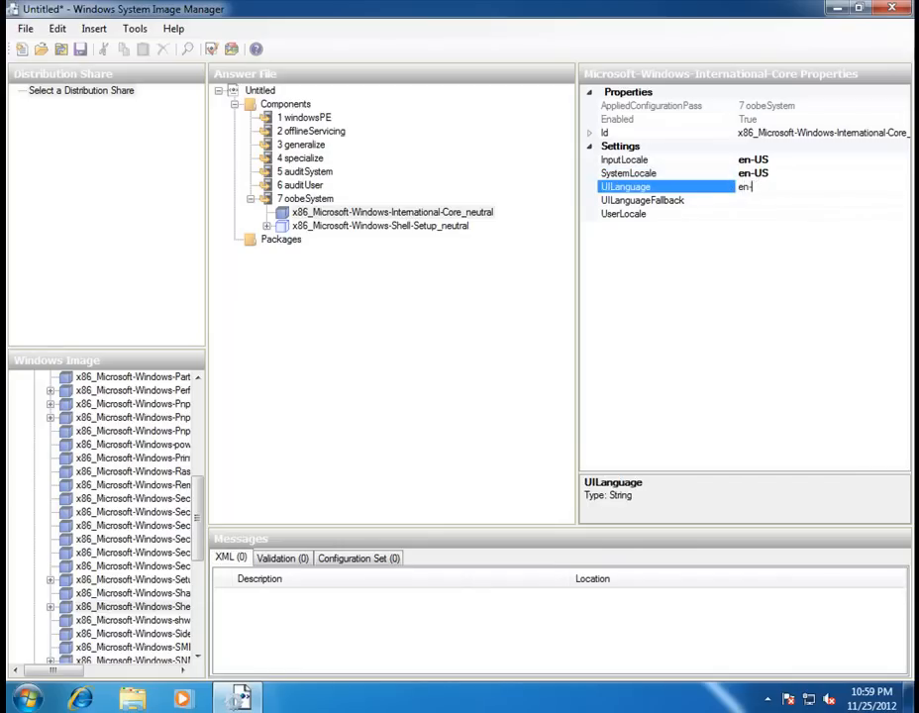
{"action": "left_click", "coordinate": [769, 199]}
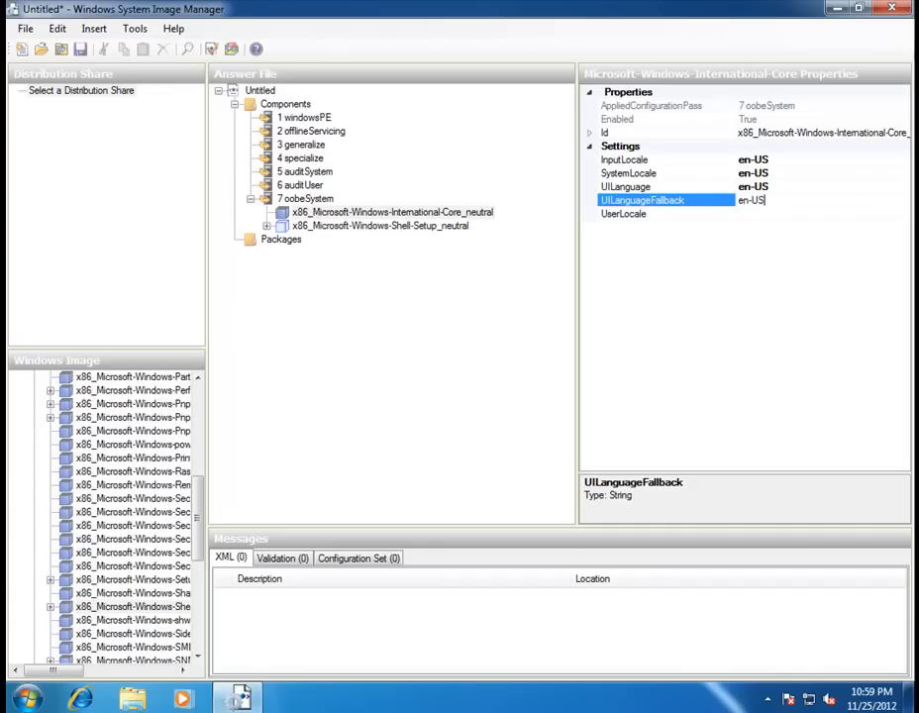
{"action": "left_click", "coordinate": [763, 214]}
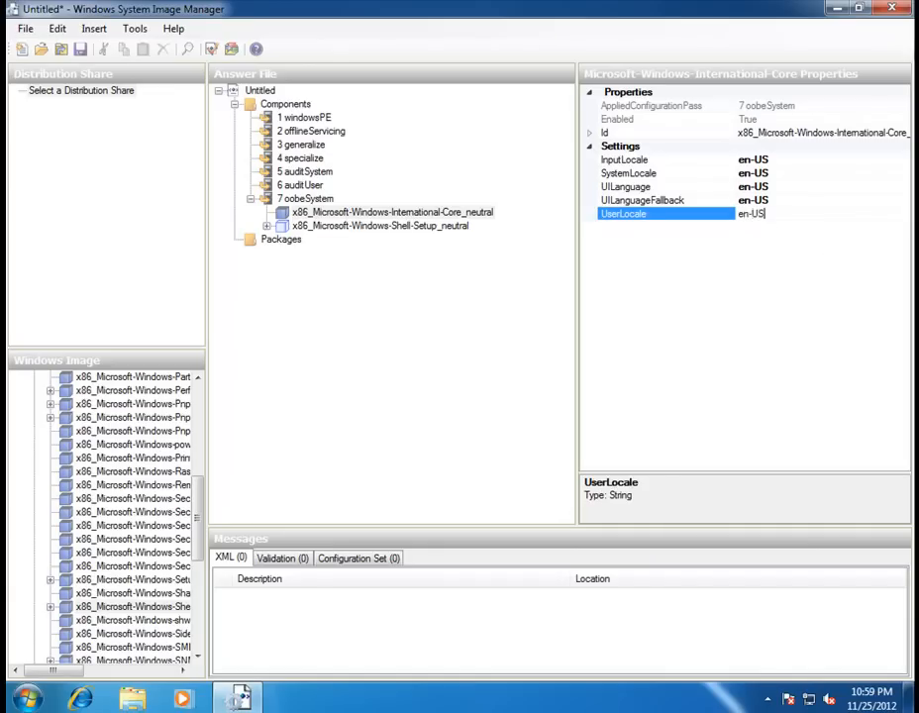
Recheck the International-Core locale values, then bring up the Shell-Setup settings.
{"action": "left_click", "coordinate": [325, 225]}
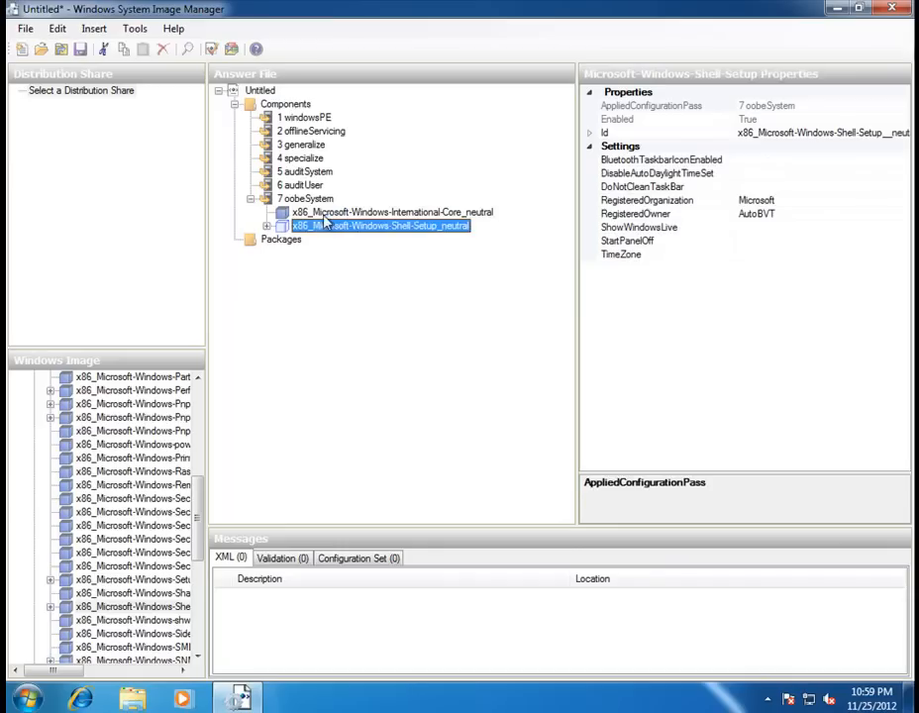
{"action": "left_click", "coordinate": [317, 212]}
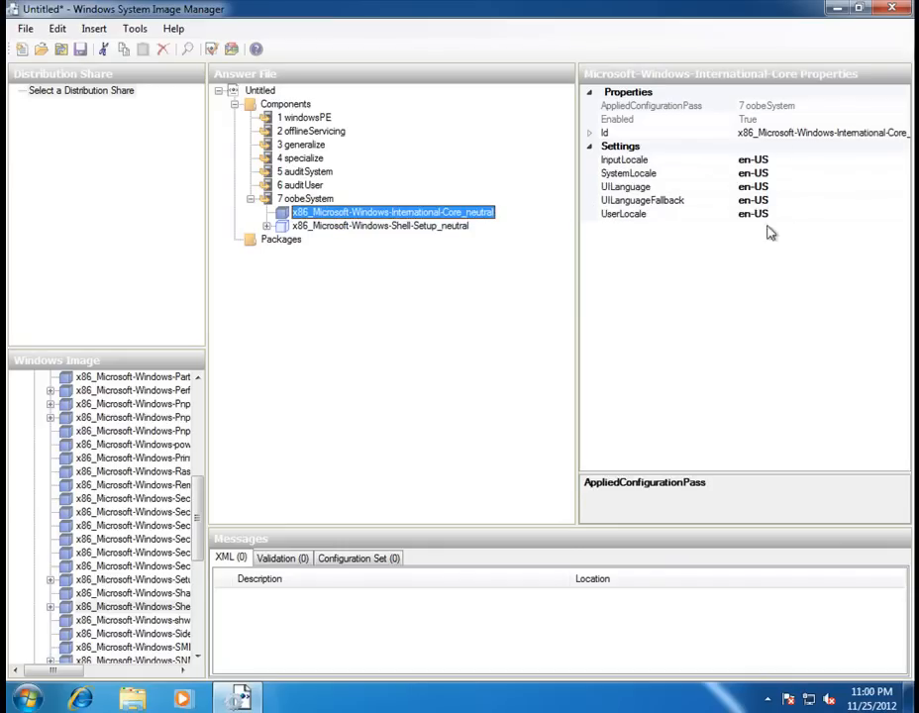
{"action": "left_click", "coordinate": [325, 226]}
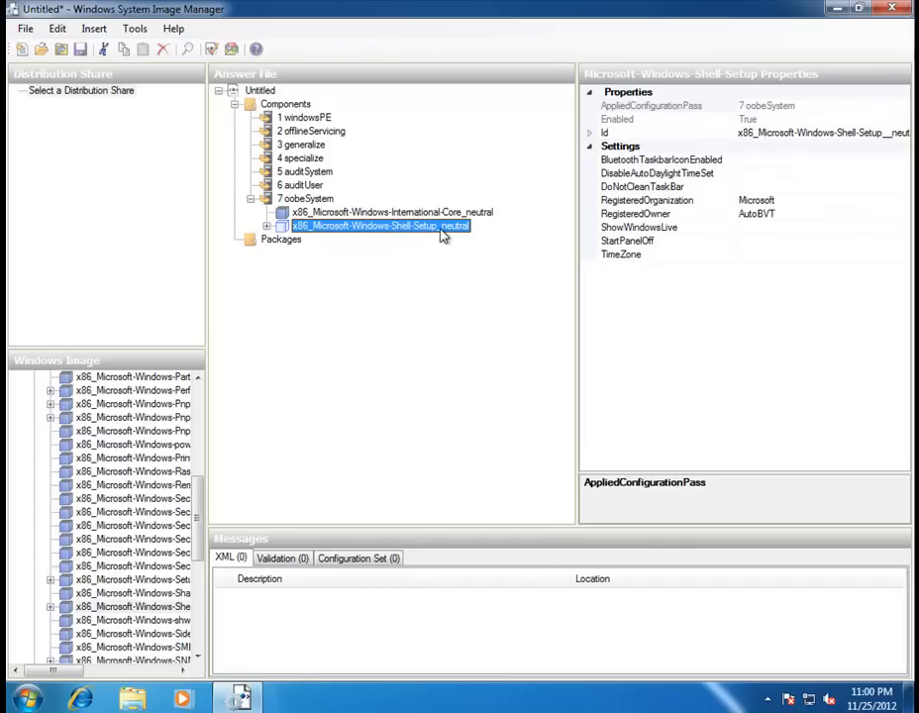
Set the Shell-Setup TimeZone to Pacific Standard Time and expand the Shell-Setup node.
{"action": "left_click", "coordinate": [751, 256]}
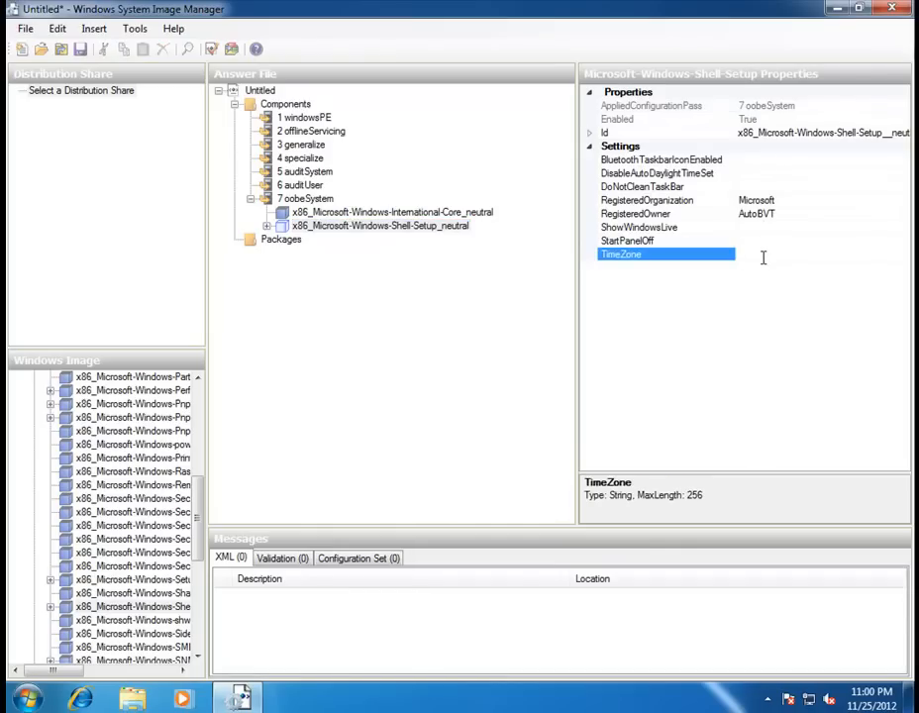
{"action": "type", "text": "Pacific Standard Time"}
{"action": "left_click", "coordinate": [816, 240]}
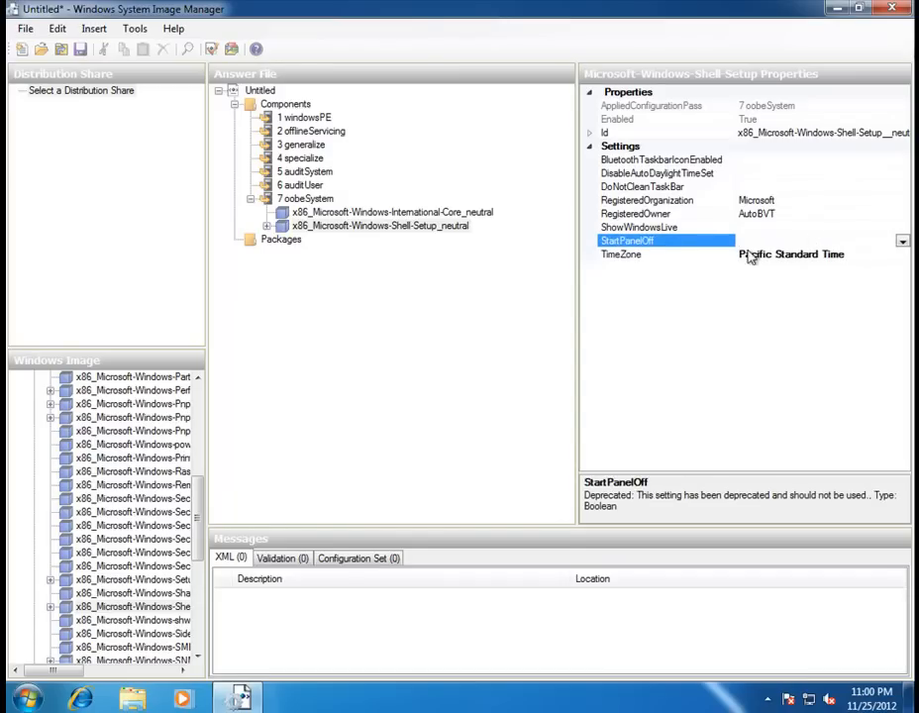
{"action": "left_click", "coordinate": [858, 254]}
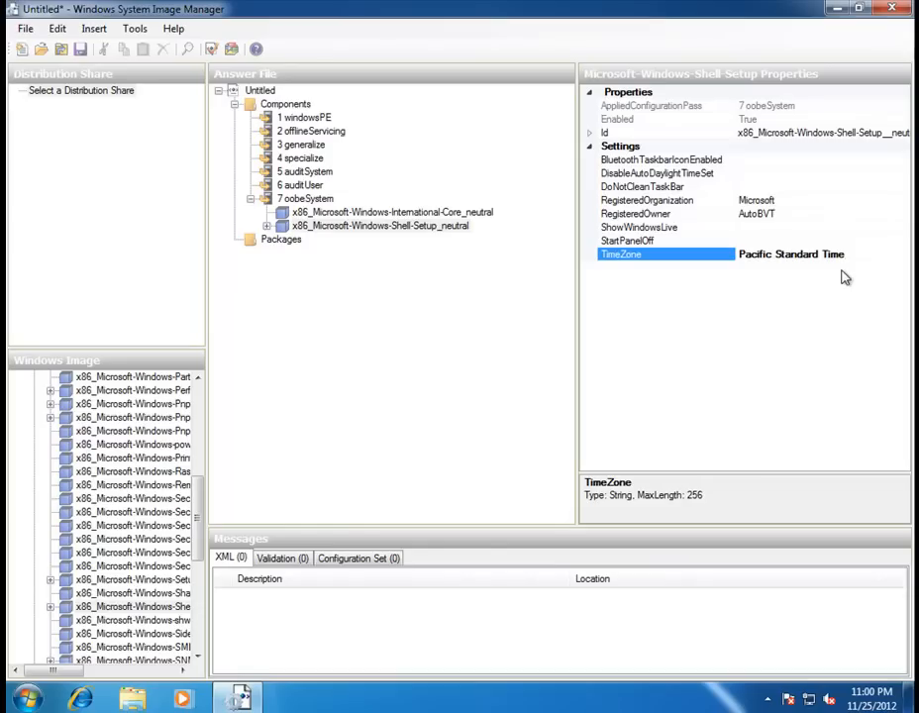
{"action": "left_click", "coordinate": [267, 226]}
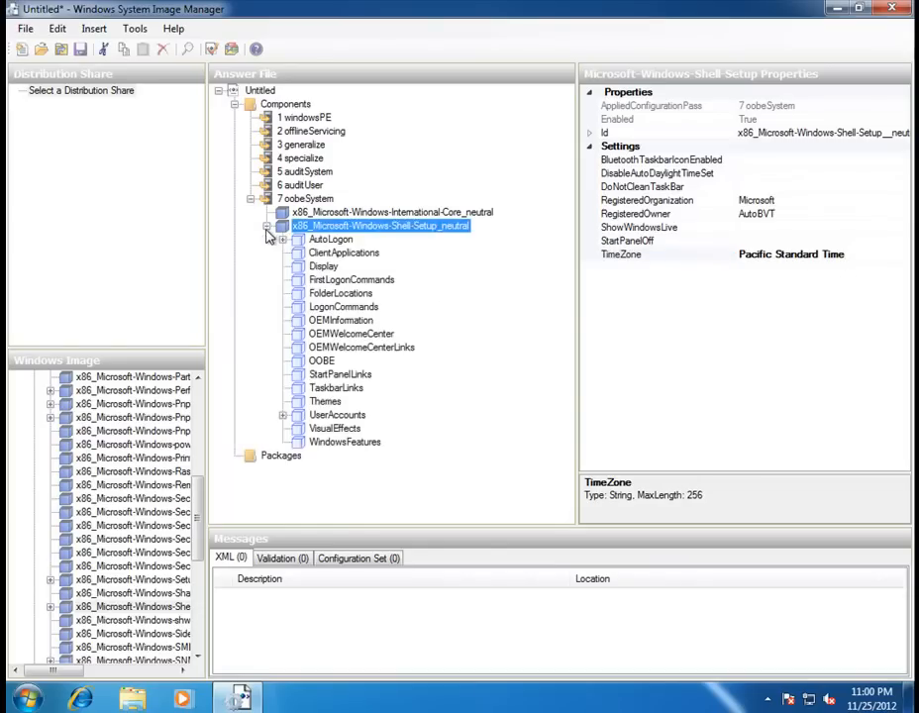
Open OEMInformation and enter Manufacturer 'Test Youtube tutorial' and Model '780 2001 Tesla'.
{"action": "left_click", "coordinate": [360, 326]}
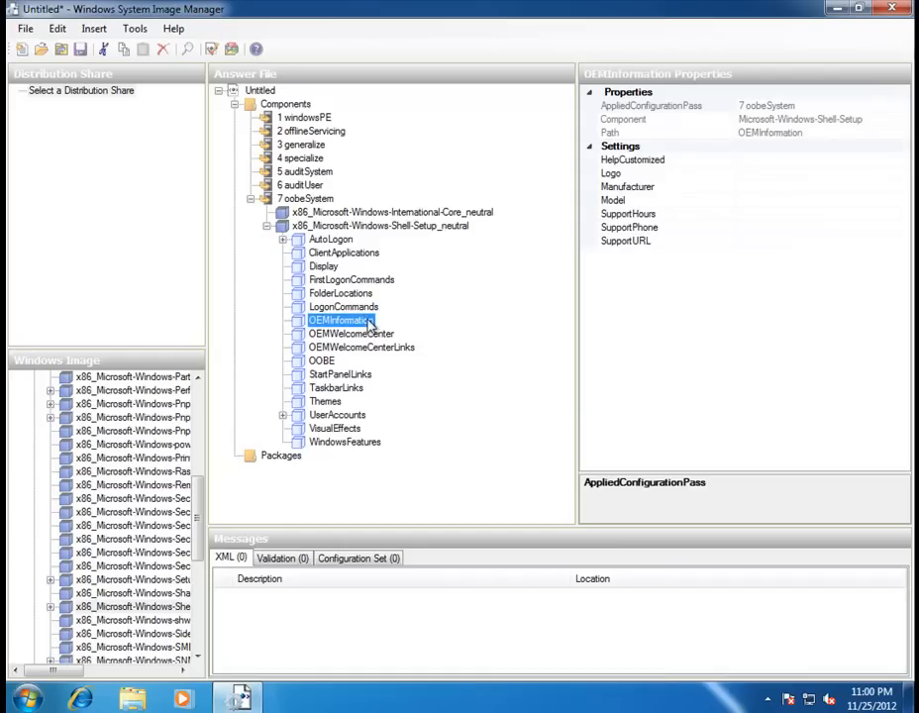
{"action": "left_click", "coordinate": [763, 187]}
{"action": "left_click", "coordinate": [753, 175]}
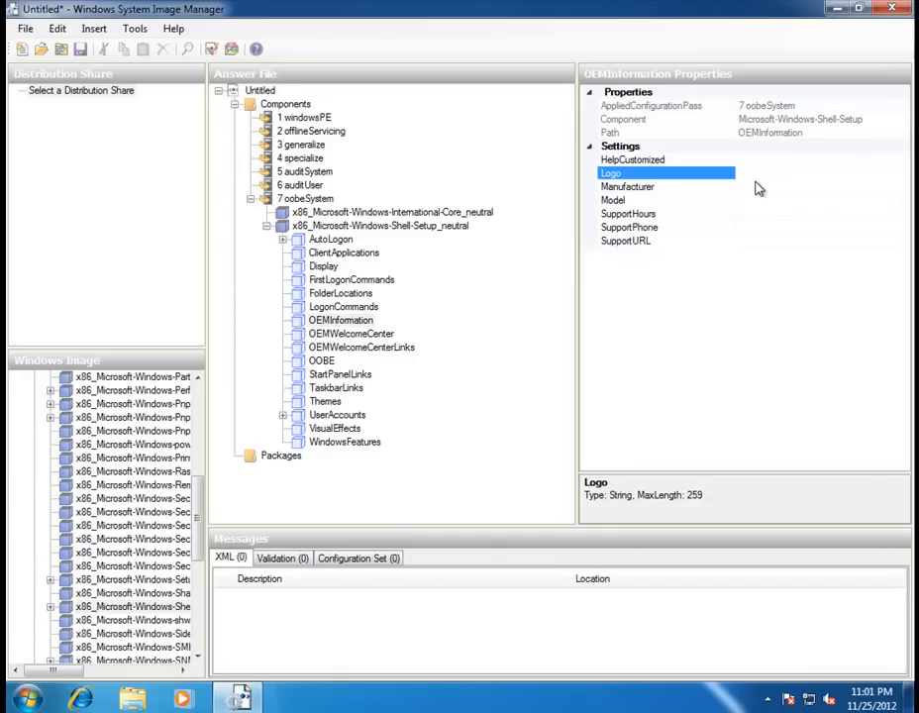
{"action": "left_click", "coordinate": [756, 185]}
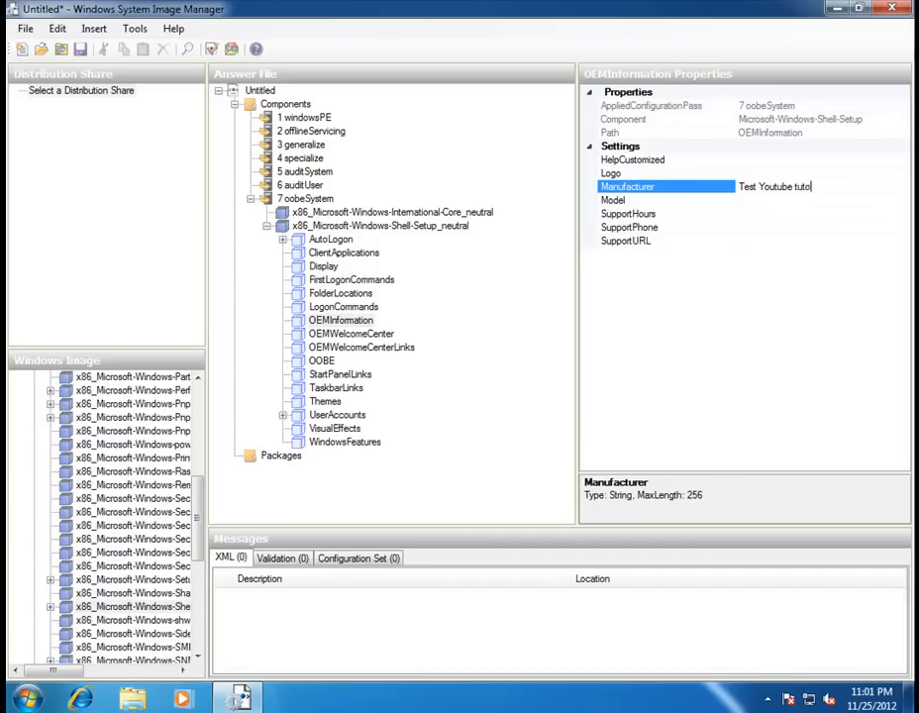
{"action": "left_click", "coordinate": [748, 201]}
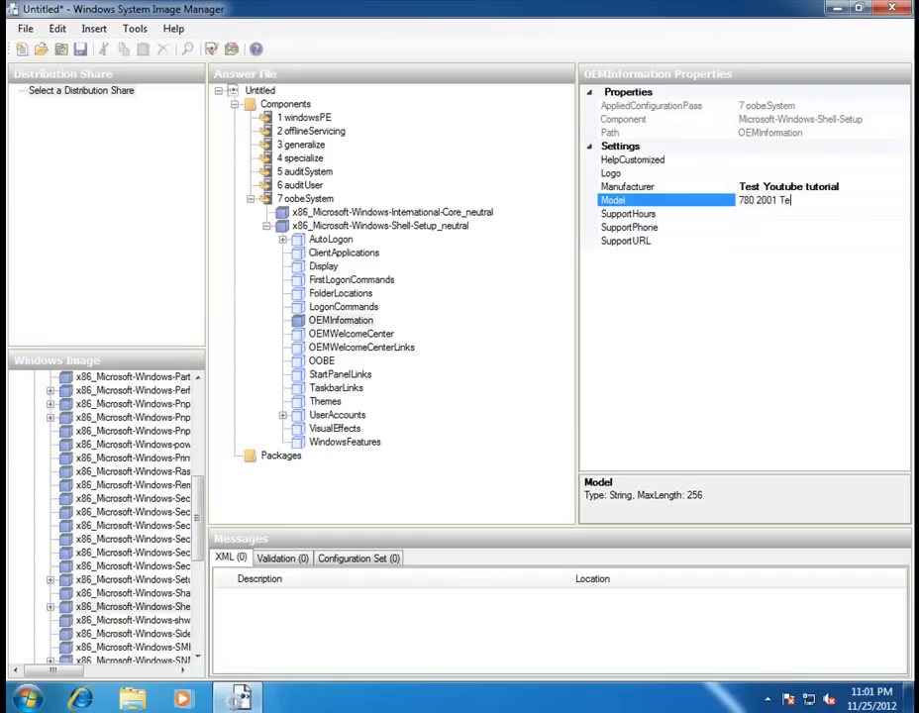
{"action": "left_click", "coordinate": [766, 228]}
{"action": "left_click", "coordinate": [765, 214]}
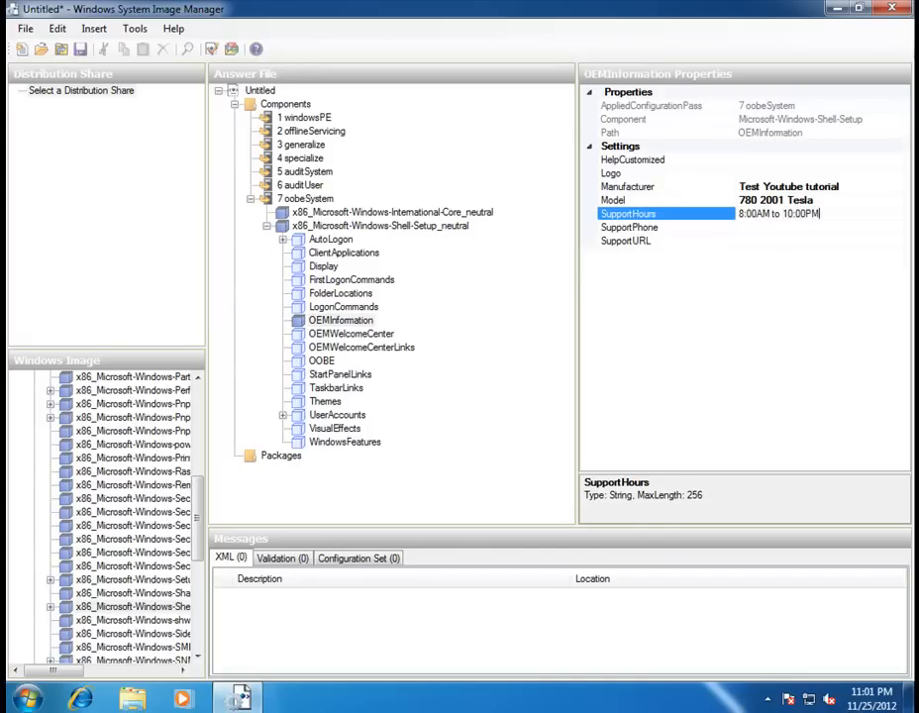
{"action": "left_click", "coordinate": [787, 228]}
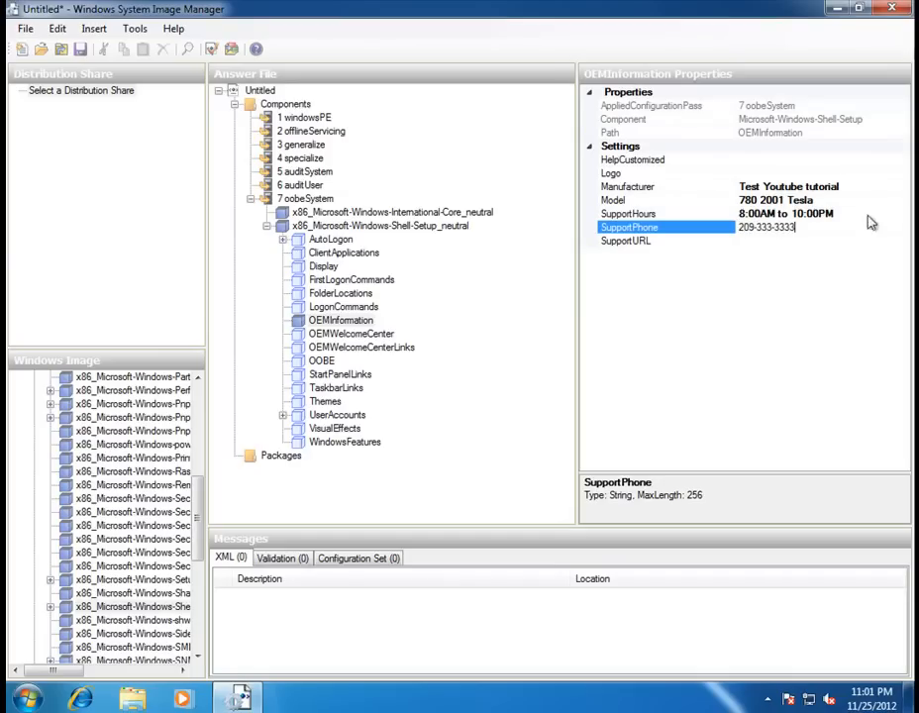
{"action": "left_click", "coordinate": [753, 240]}
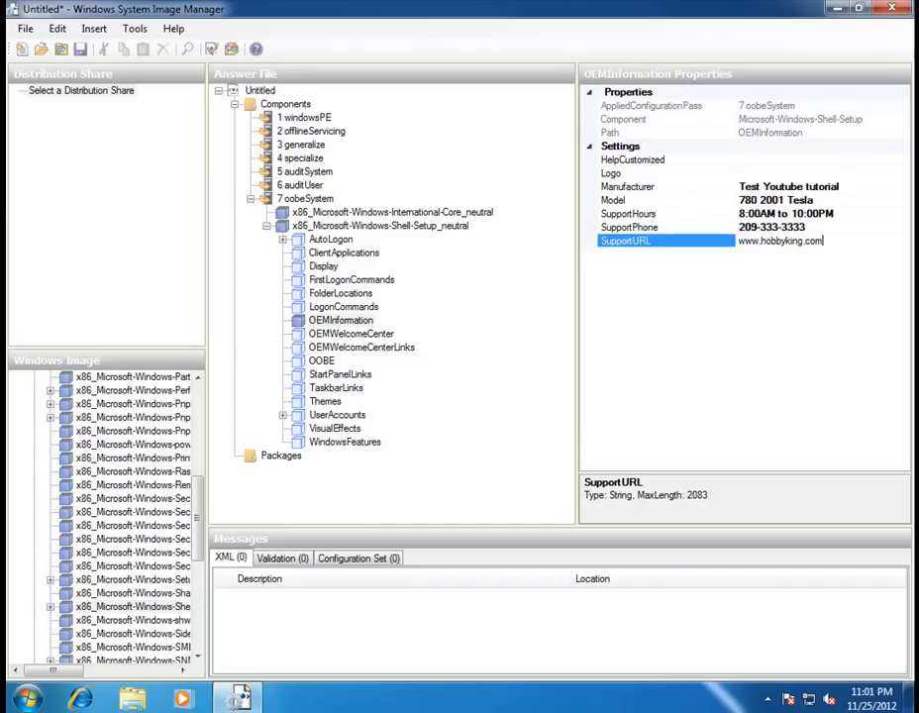
{"action": "key", "text": "Return"}
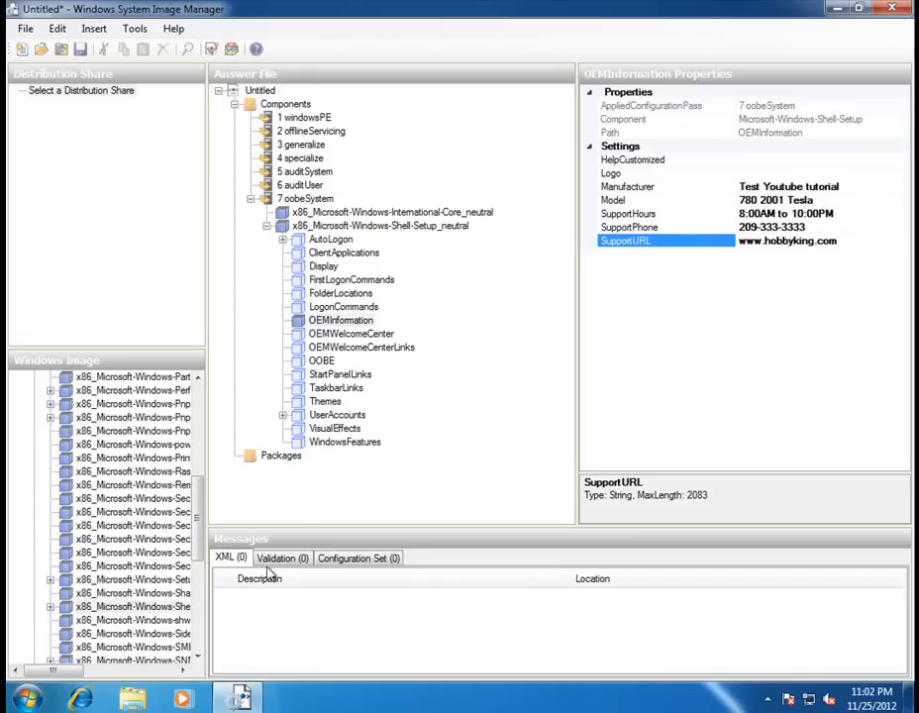
Launch Paint from the Start menu search for 'paint'.
{"action": "left_click", "coordinate": [28, 699]}
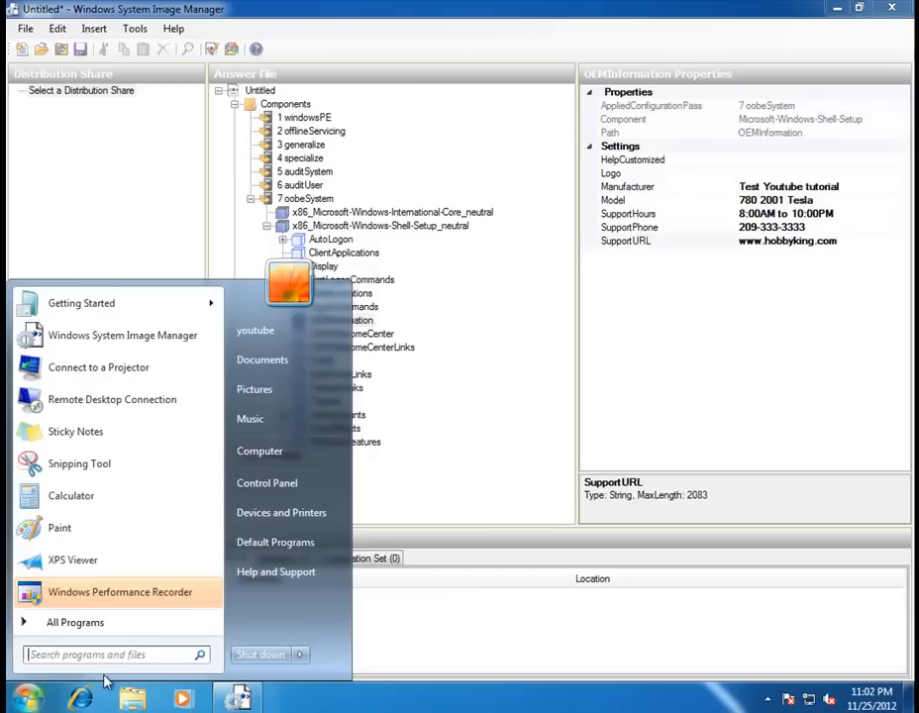
{"action": "type", "text": "paint"}
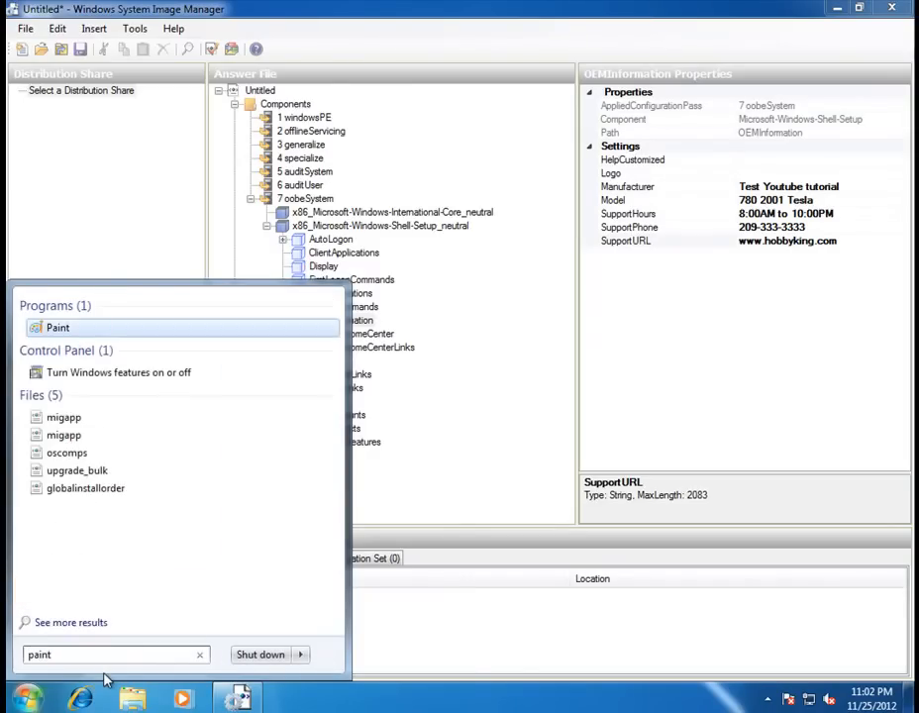
{"action": "left_click", "coordinate": [52, 328]}
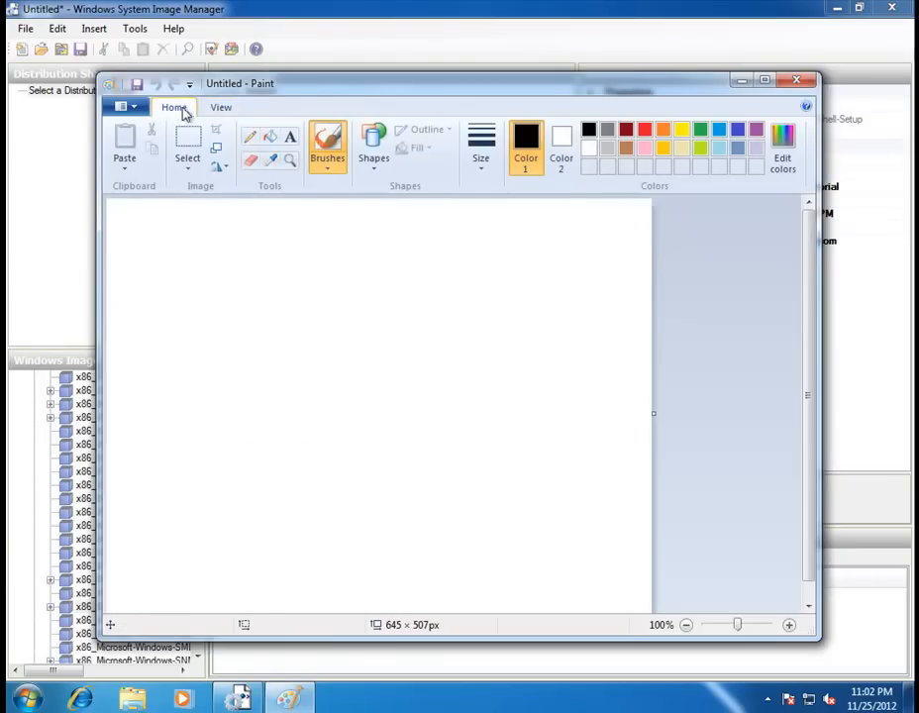
Look through Paint's View tab, application menu, Select list and Quick Access Toolbar menu.
{"action": "left_click", "coordinate": [208, 111]}
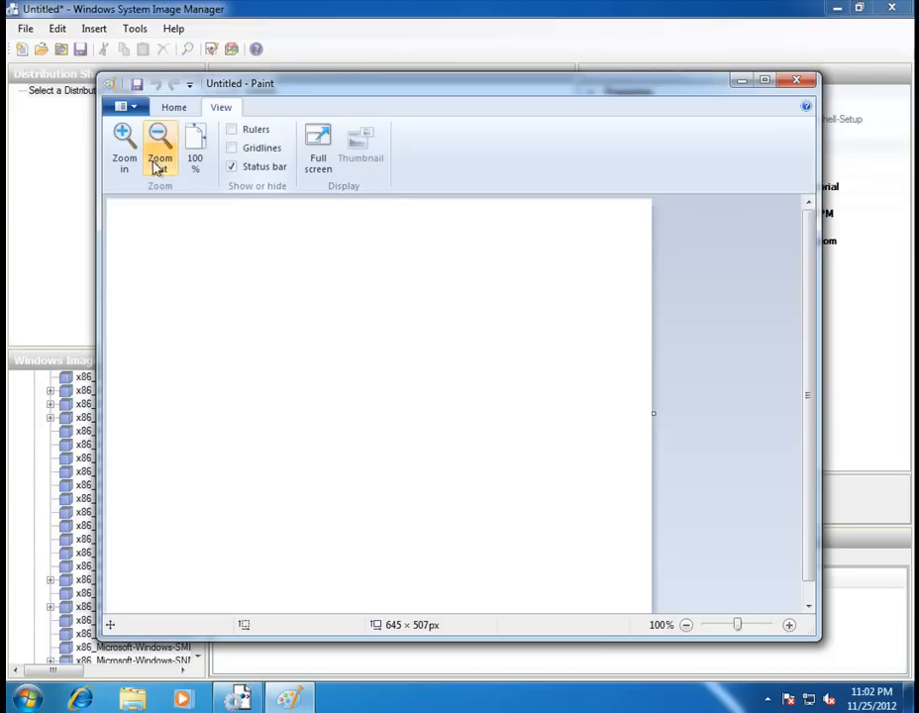
{"action": "left_click", "coordinate": [175, 108]}
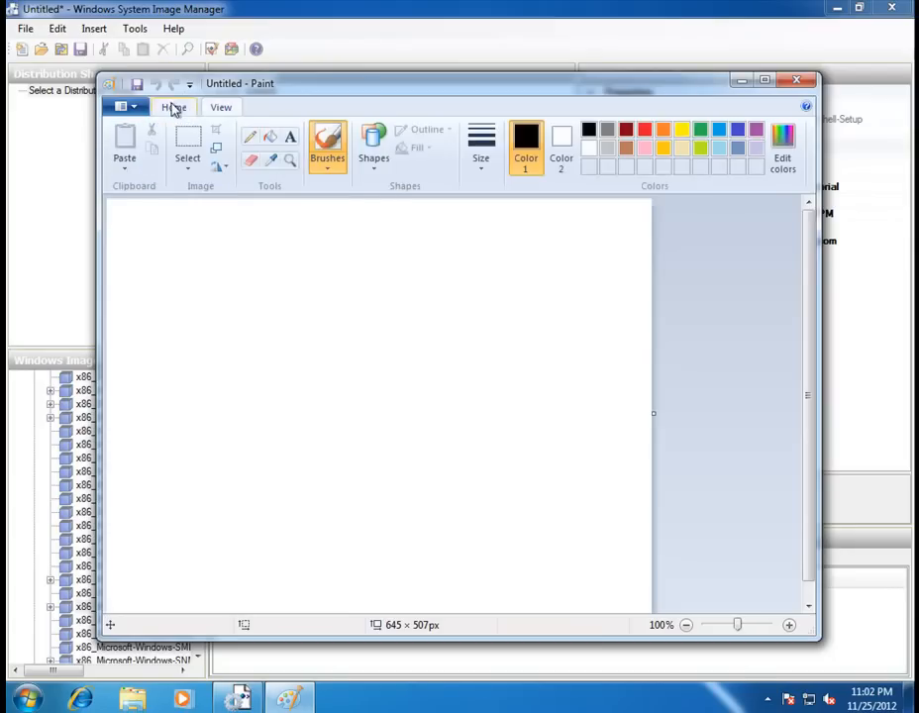
{"action": "left_click", "coordinate": [134, 108]}
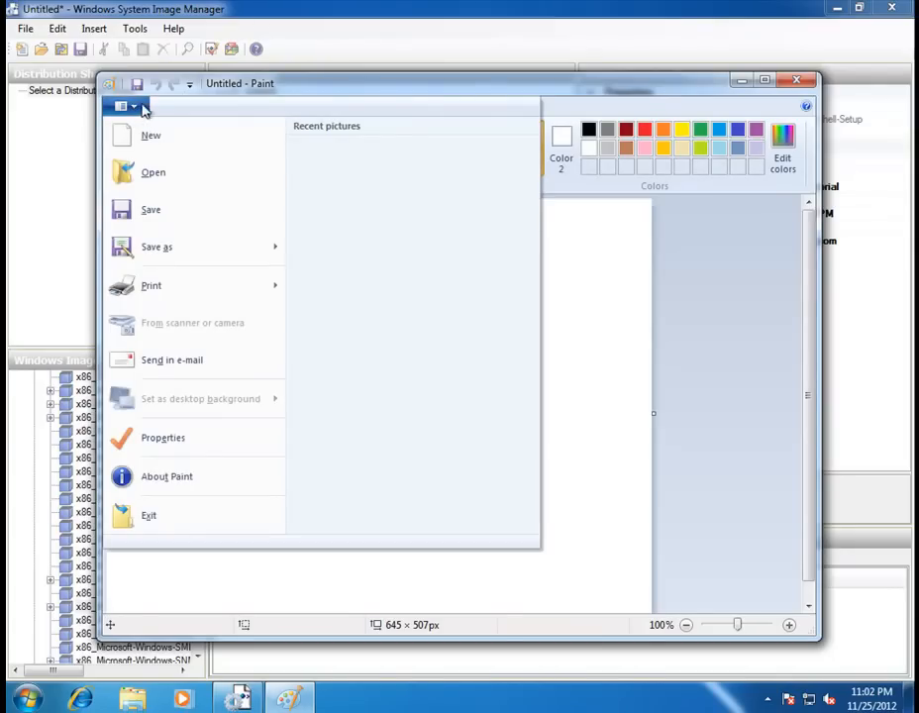
{"action": "left_click", "coordinate": [451, 94]}
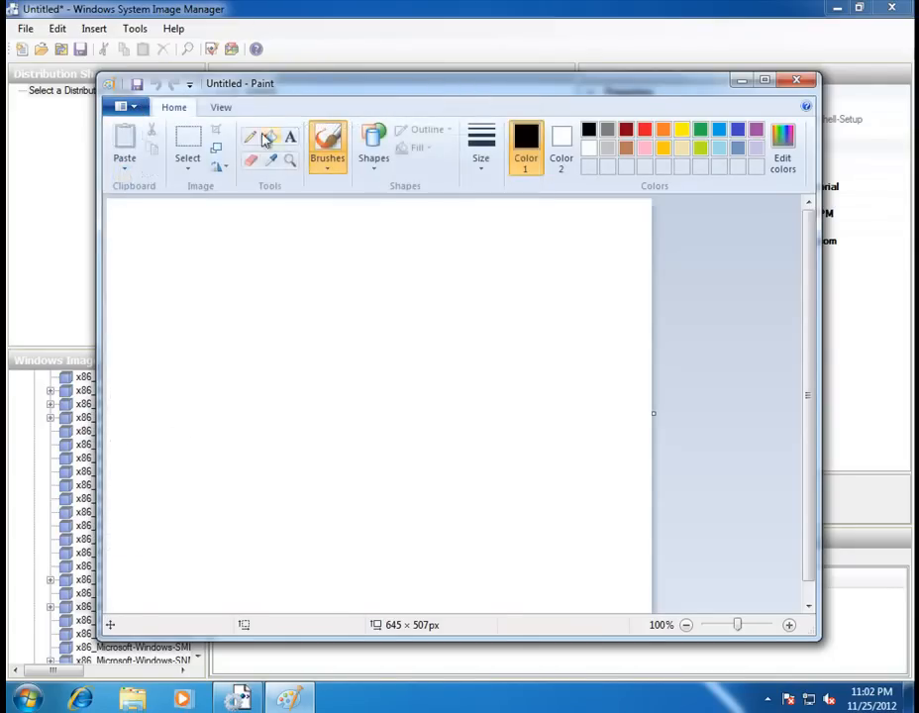
{"action": "left_click", "coordinate": [190, 176]}
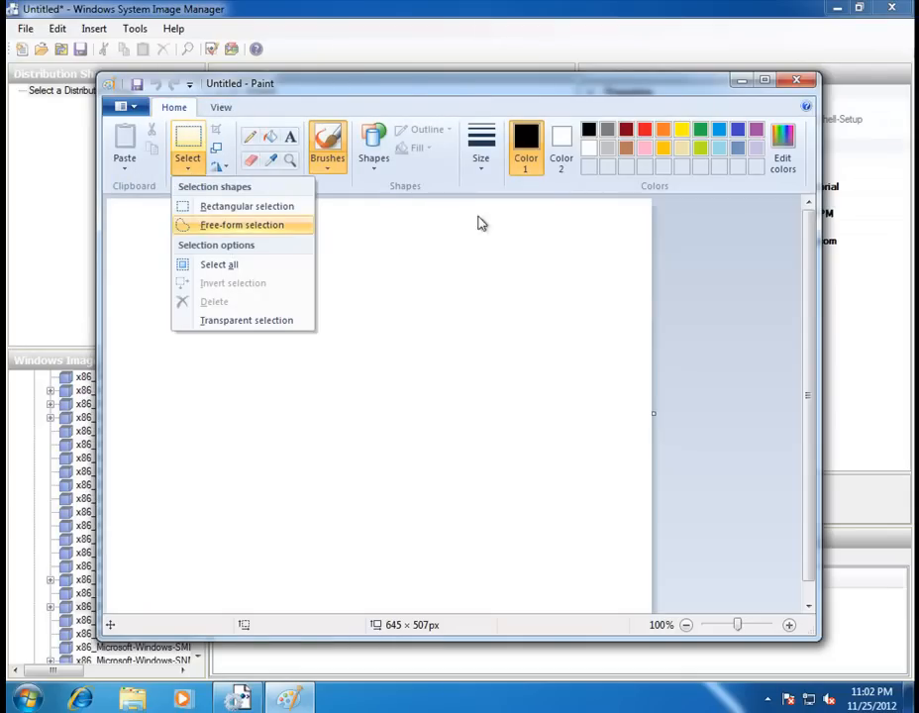
{"action": "left_click", "coordinate": [442, 187]}
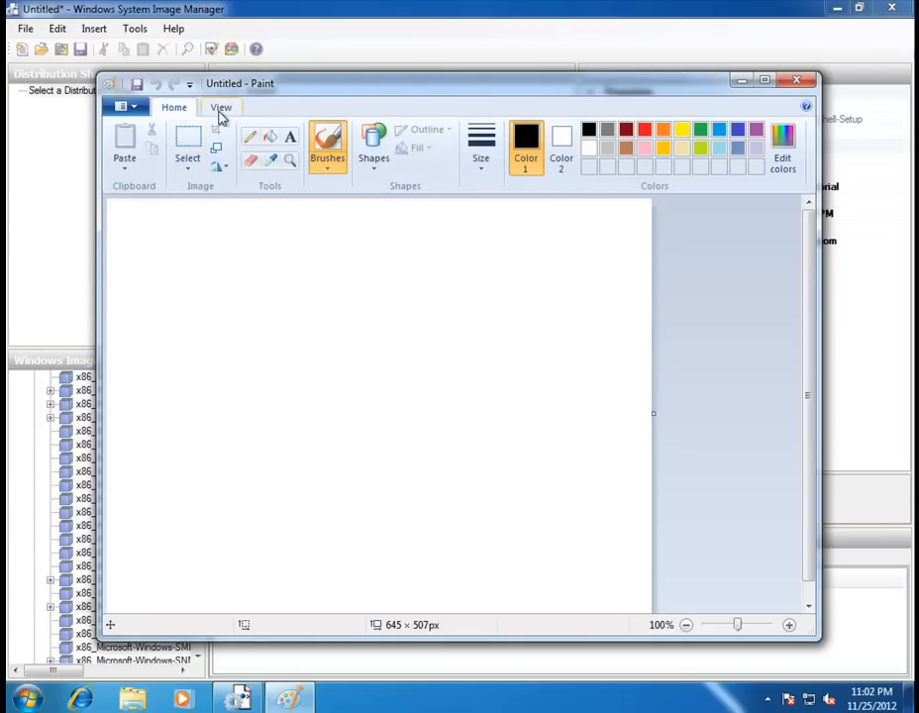
{"action": "left_click", "coordinate": [190, 87]}
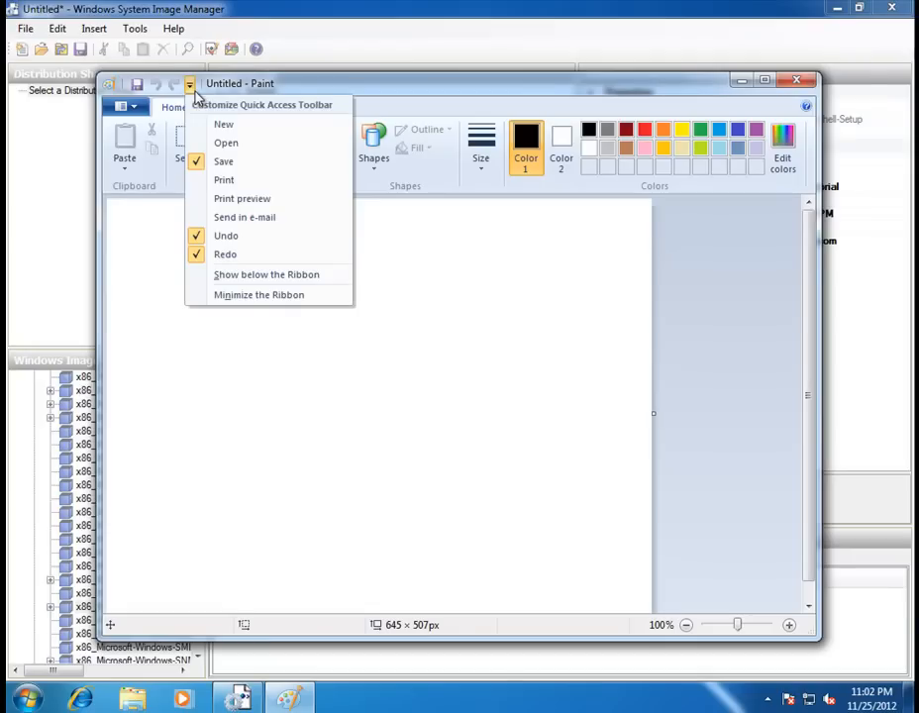
{"action": "left_click", "coordinate": [266, 91]}
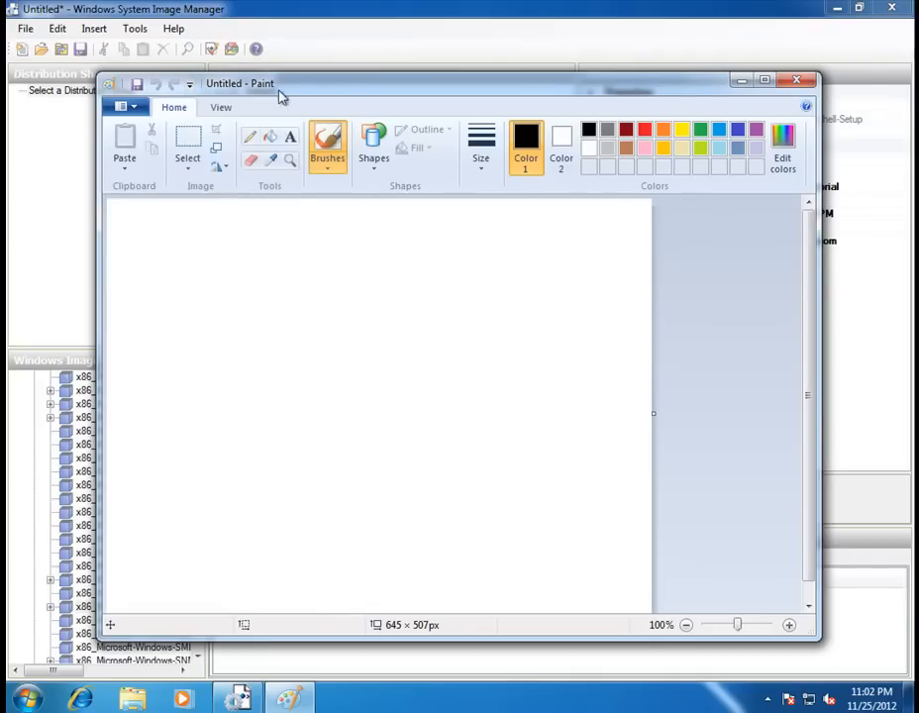
Resize the canvas in pixels to 120 × 120 with aspect ratio unlocked.
{"action": "left_click", "coordinate": [221, 151]}
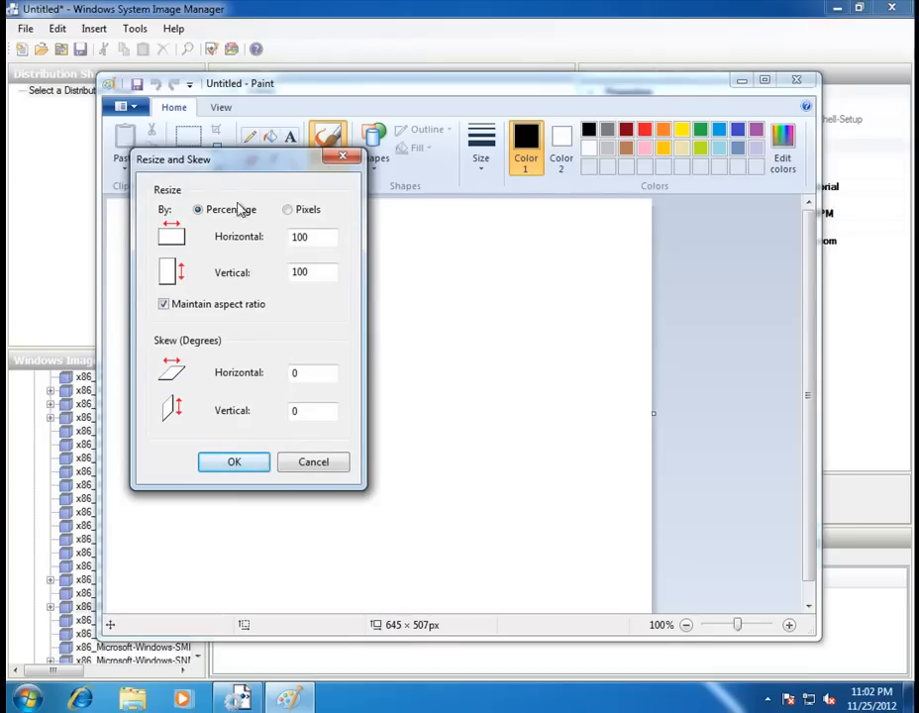
{"action": "left_click", "coordinate": [289, 210]}
{"action": "double_click", "coordinate": [322, 234]}
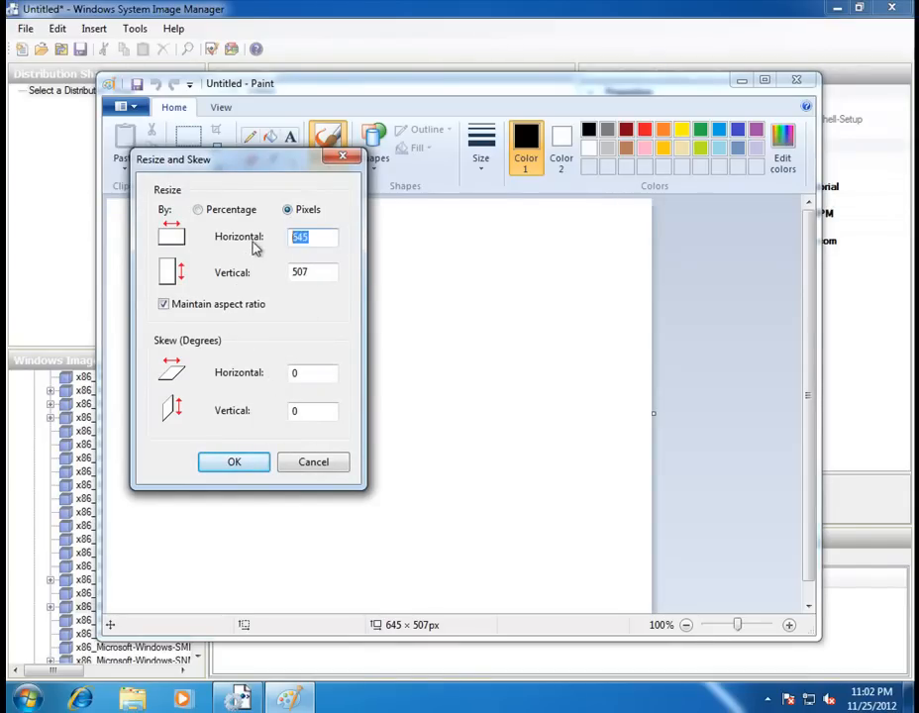
{"action": "type", "text": "102"}
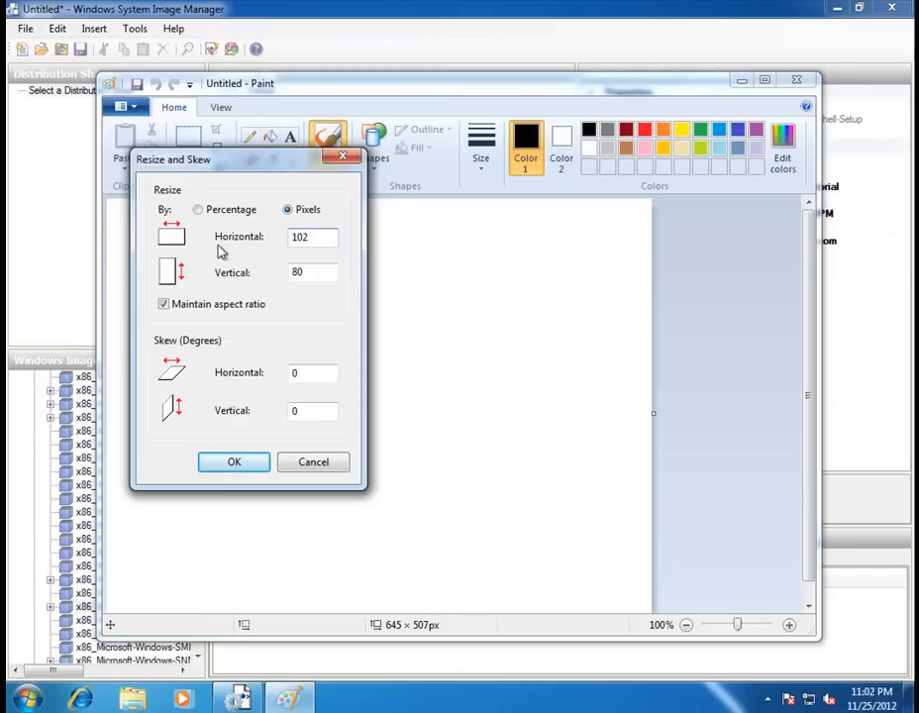
{"action": "left_click", "coordinate": [169, 305]}
{"action": "double_click", "coordinate": [289, 272]}
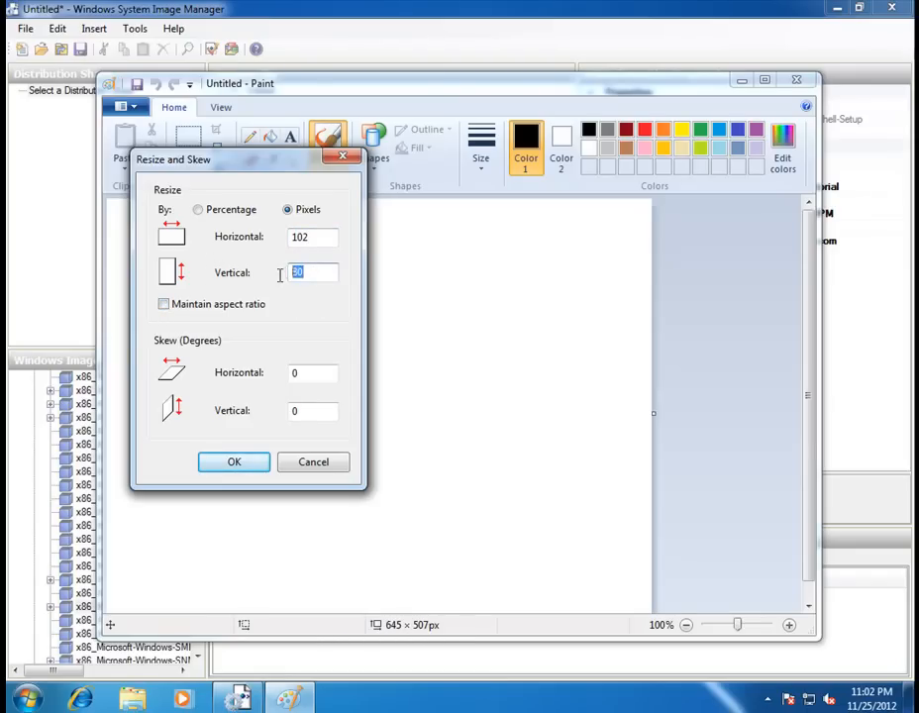
{"action": "type", "text": "12"}
{"action": "double_click", "coordinate": [297, 237]}
{"action": "type", "text": "1"}
{"action": "left_click", "coordinate": [234, 462]}
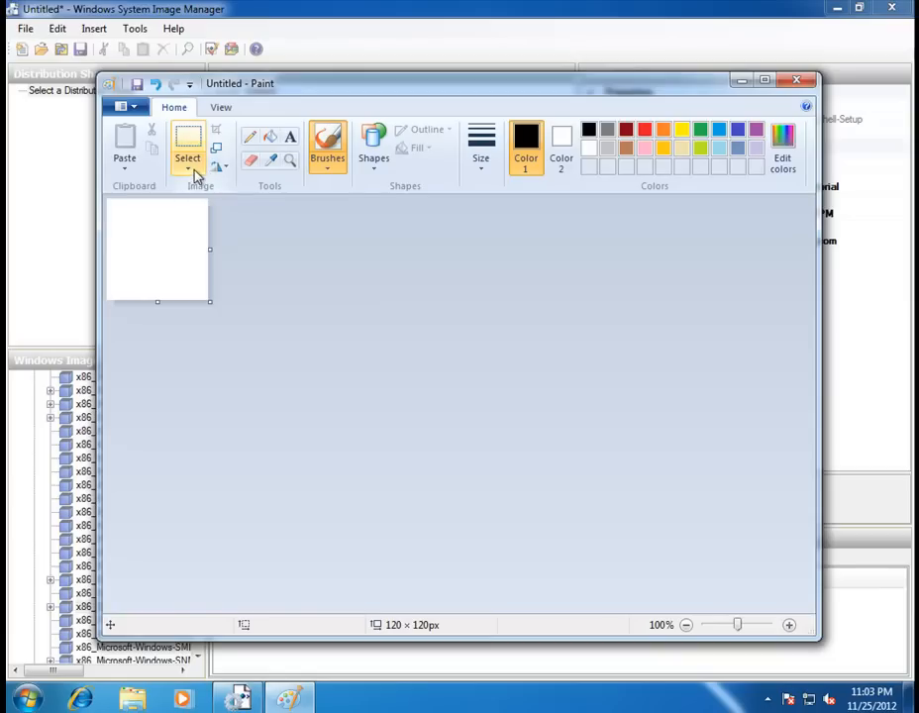
Draw overlapping blue, yellow and larger light grey hexagons near the canvas top-left.
{"action": "left_click", "coordinate": [376, 158]}
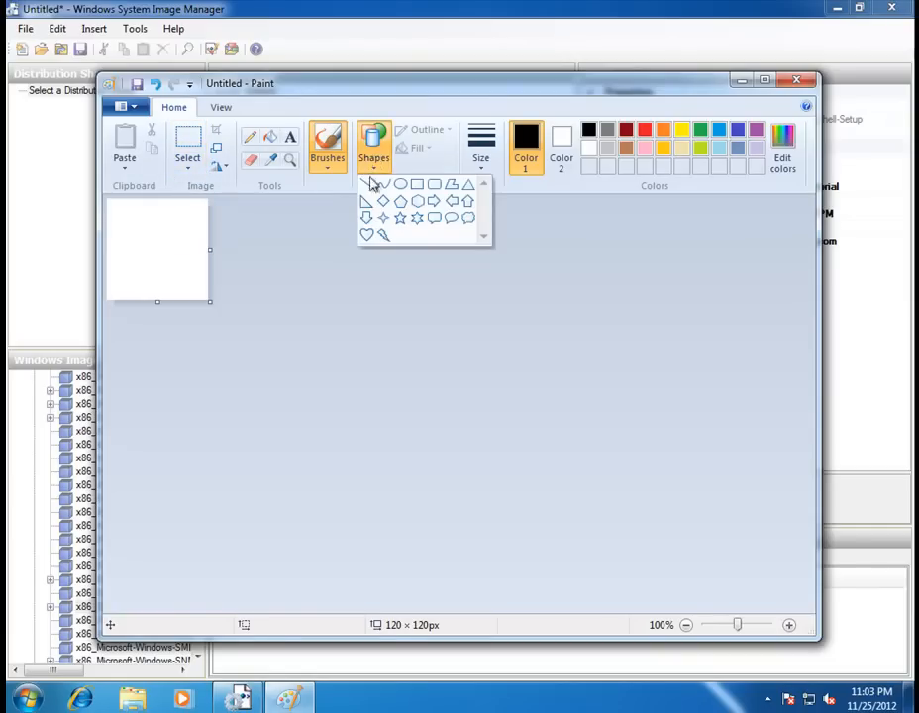
{"action": "left_click", "coordinate": [416, 201]}
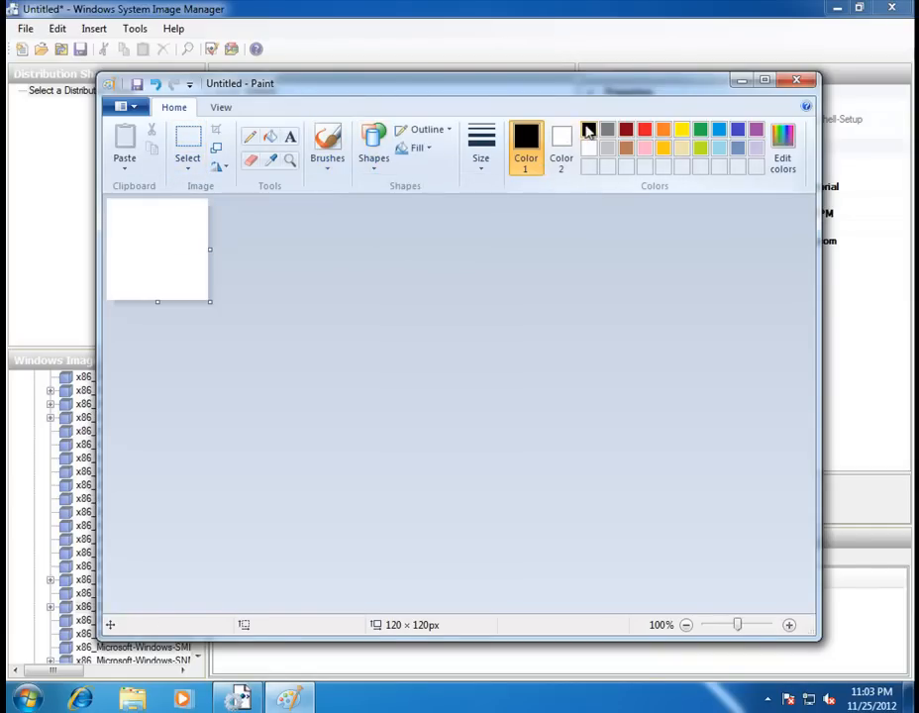
{"action": "left_click_drag", "start_coordinate": [122, 214], "coordinate": [161, 258]}
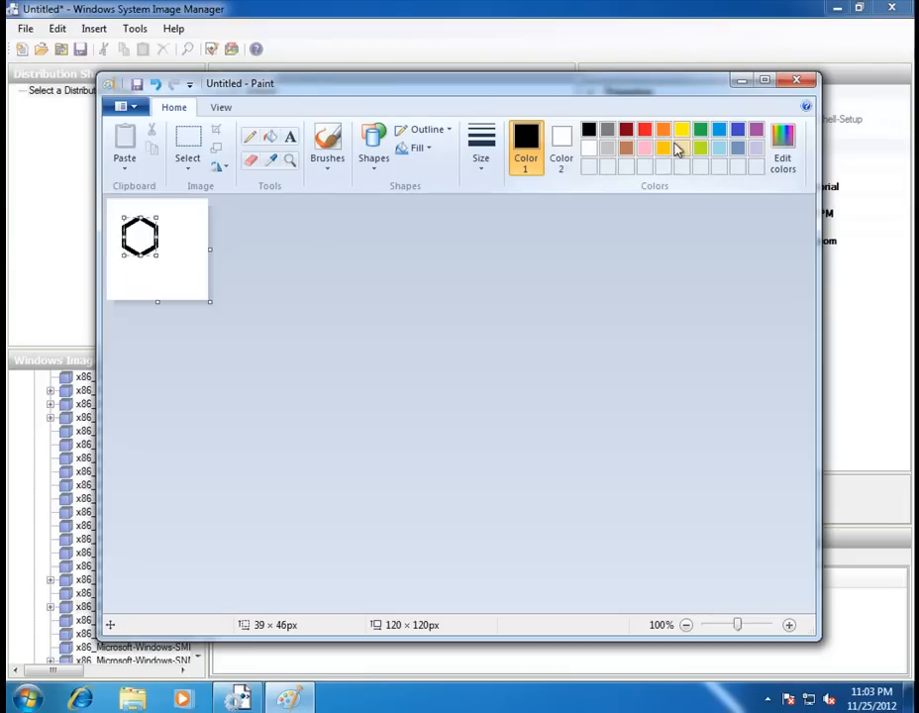
{"action": "left_click", "coordinate": [722, 131]}
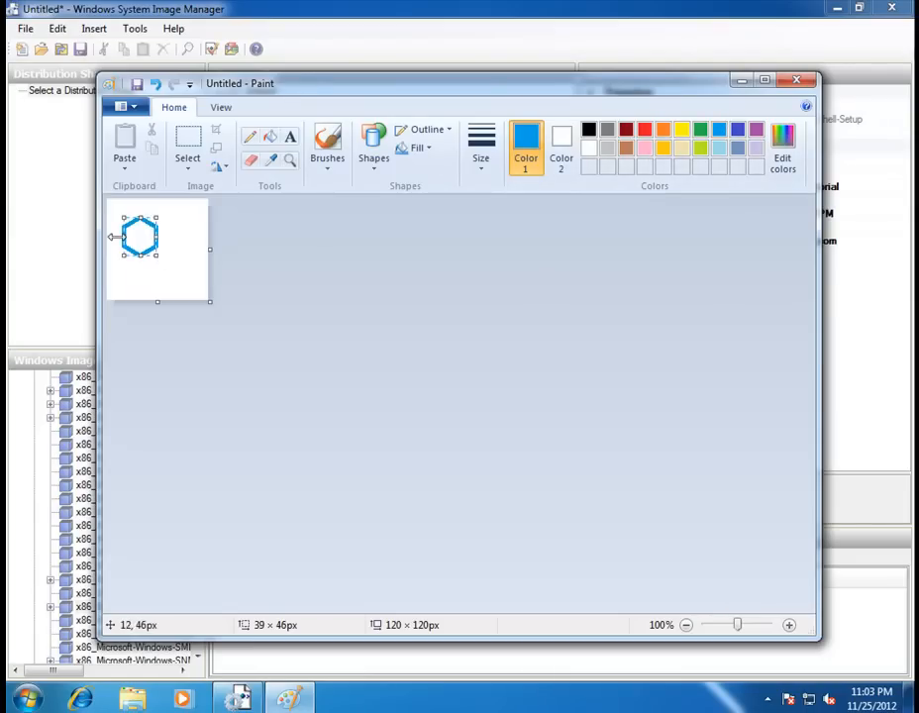
{"action": "left_click_drag", "start_coordinate": [139, 236], "coordinate": [176, 270]}
{"action": "left_click", "coordinate": [172, 235]}
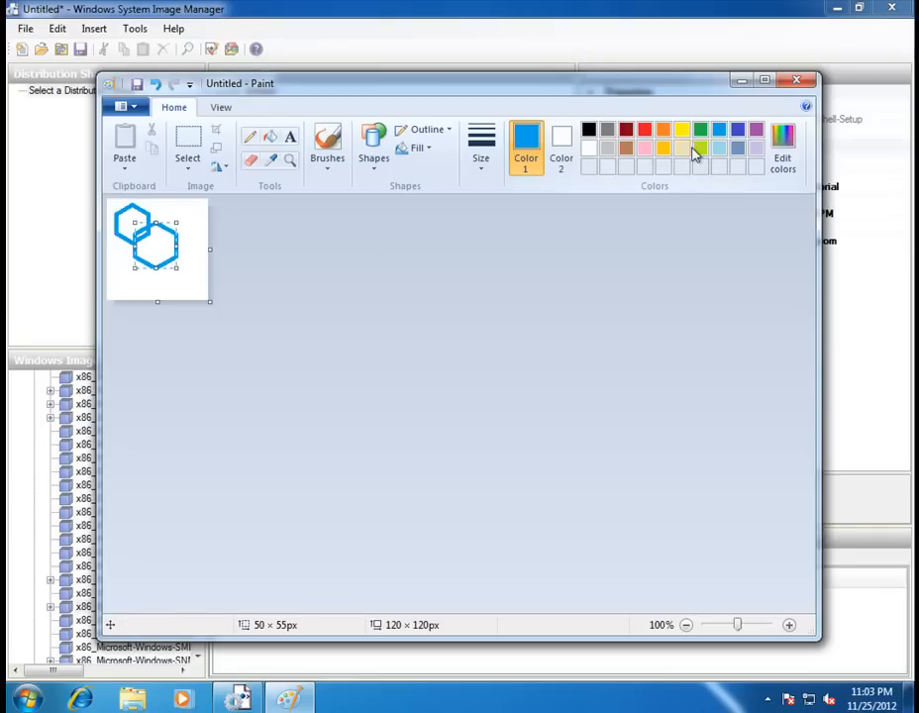
{"action": "left_click", "coordinate": [682, 129]}
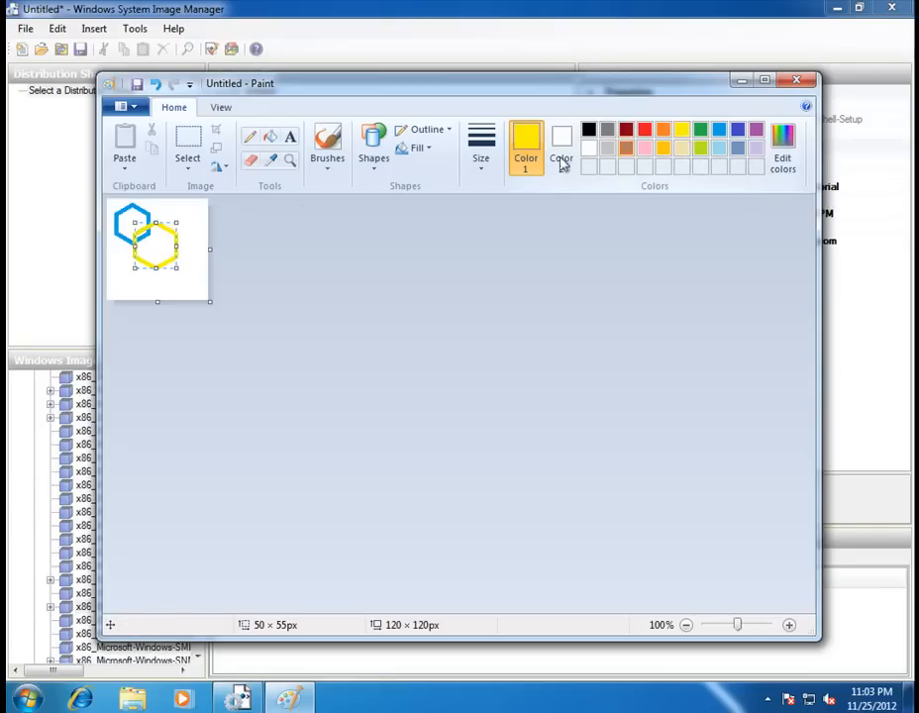
{"action": "left_click", "coordinate": [196, 228]}
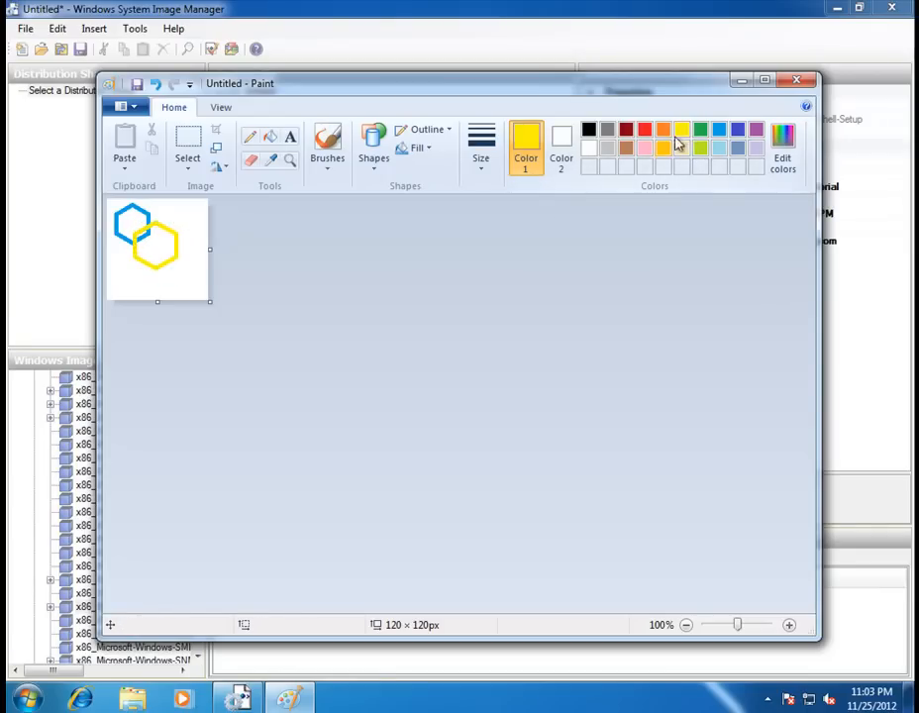
{"action": "left_click_drag", "start_coordinate": [192, 205], "coordinate": [125, 286]}
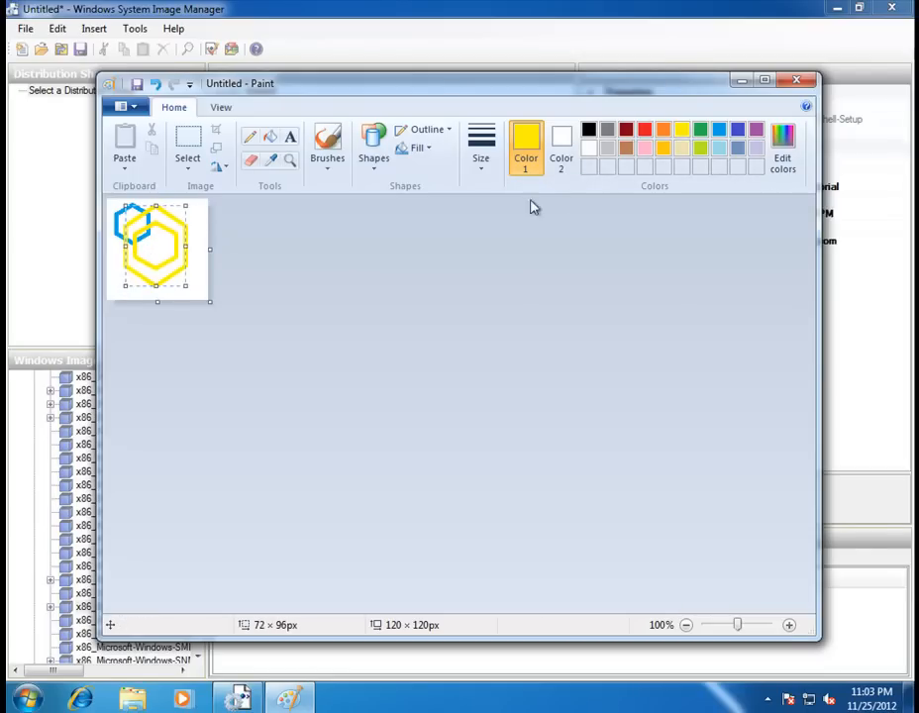
{"action": "left_click", "coordinate": [614, 145]}
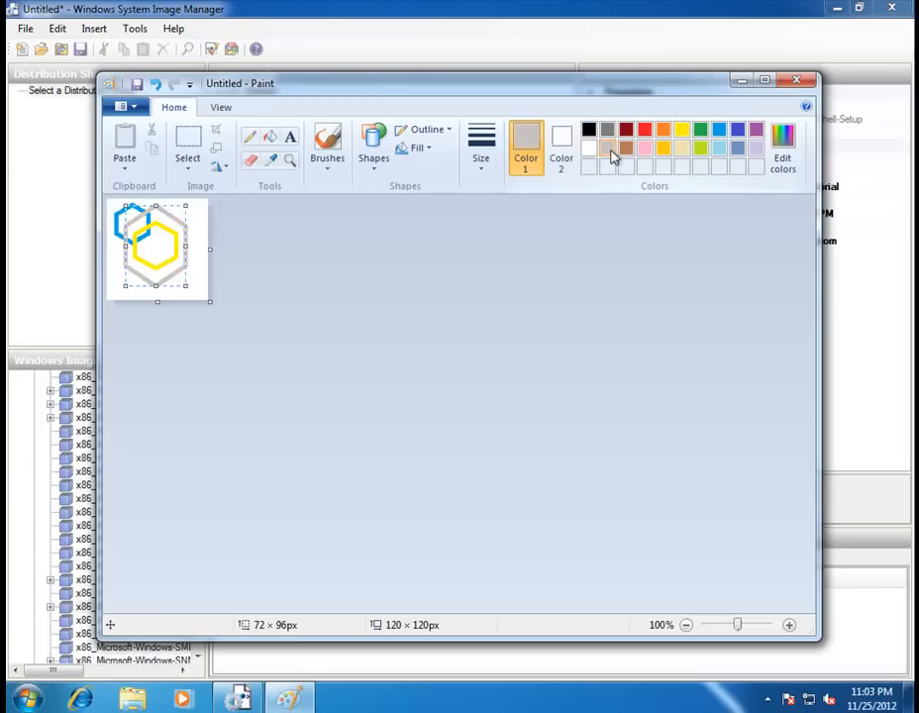
{"action": "left_click", "coordinate": [220, 238]}
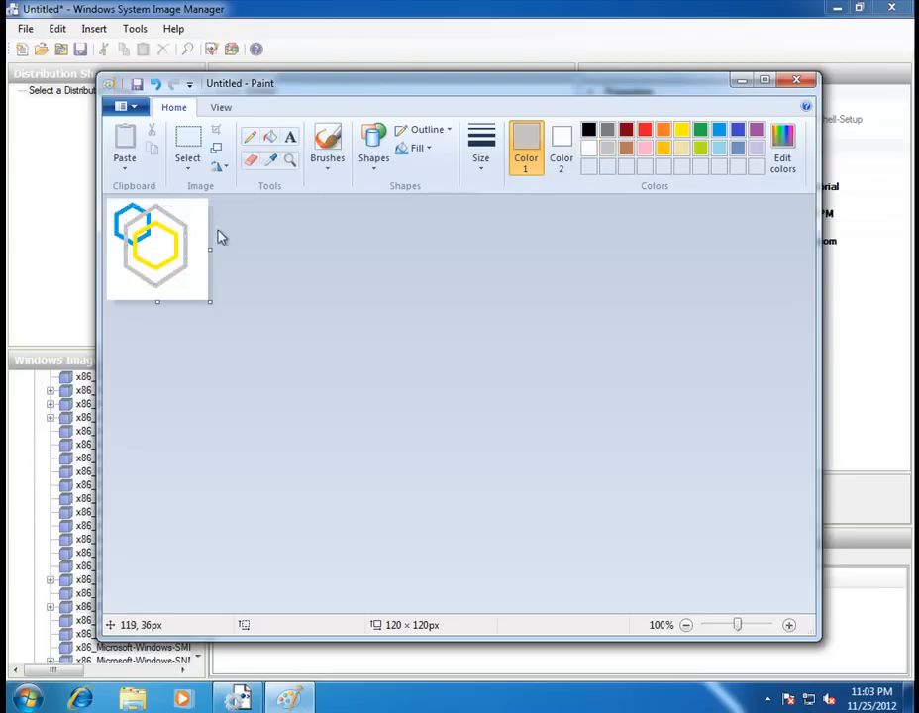
Draw a small grey down-arrow inside the yellow hexagon.
{"action": "left_click", "coordinate": [375, 156]}
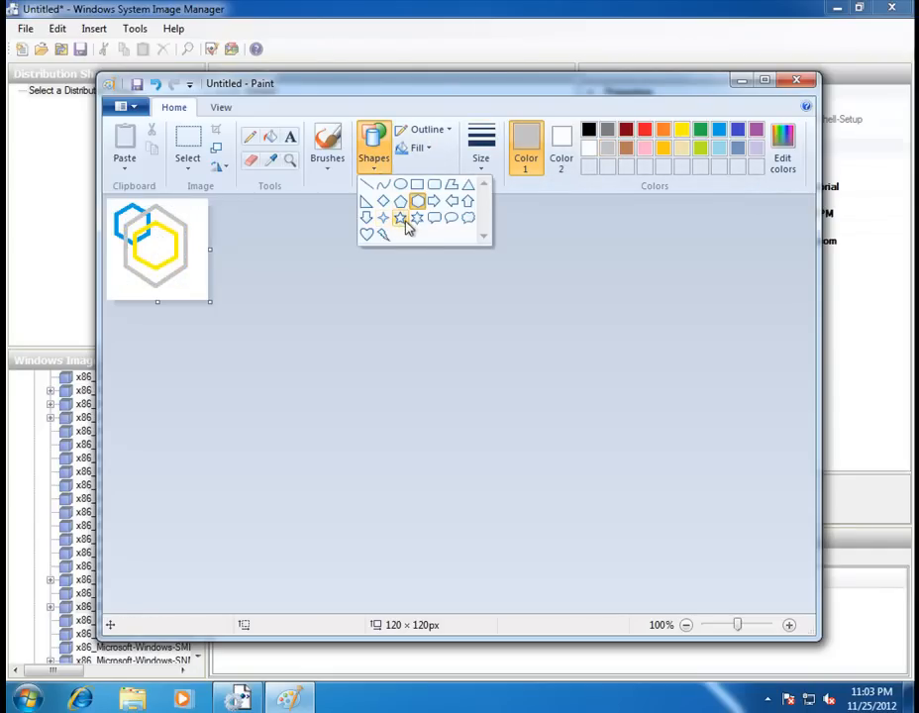
{"action": "left_click", "coordinate": [367, 236]}
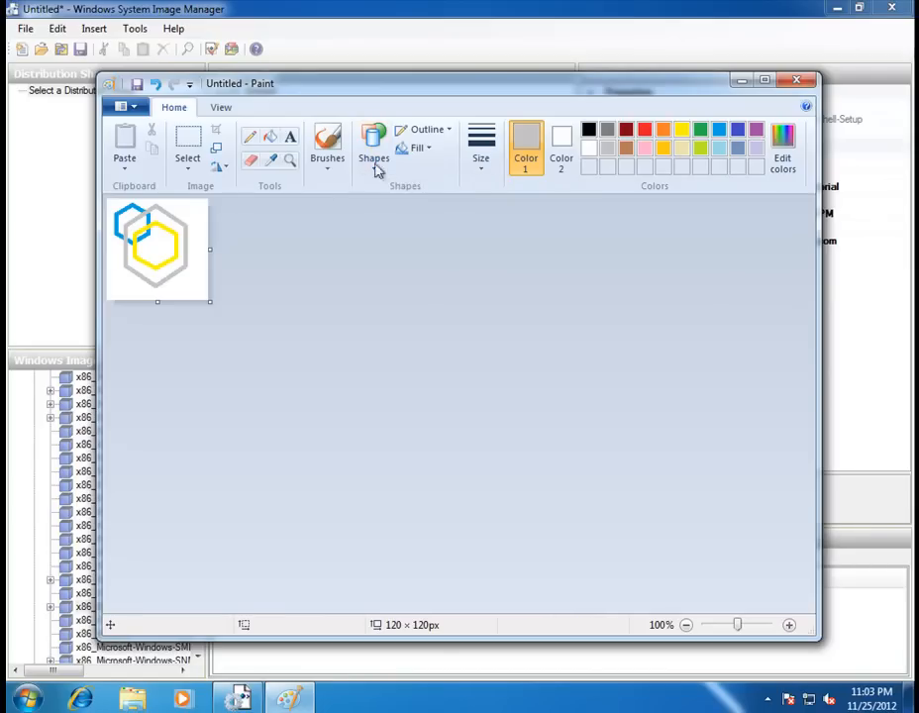
{"action": "left_click", "coordinate": [375, 161]}
{"action": "left_click", "coordinate": [366, 218]}
{"action": "left_click_drag", "start_coordinate": [150, 236], "coordinate": [168, 254]}
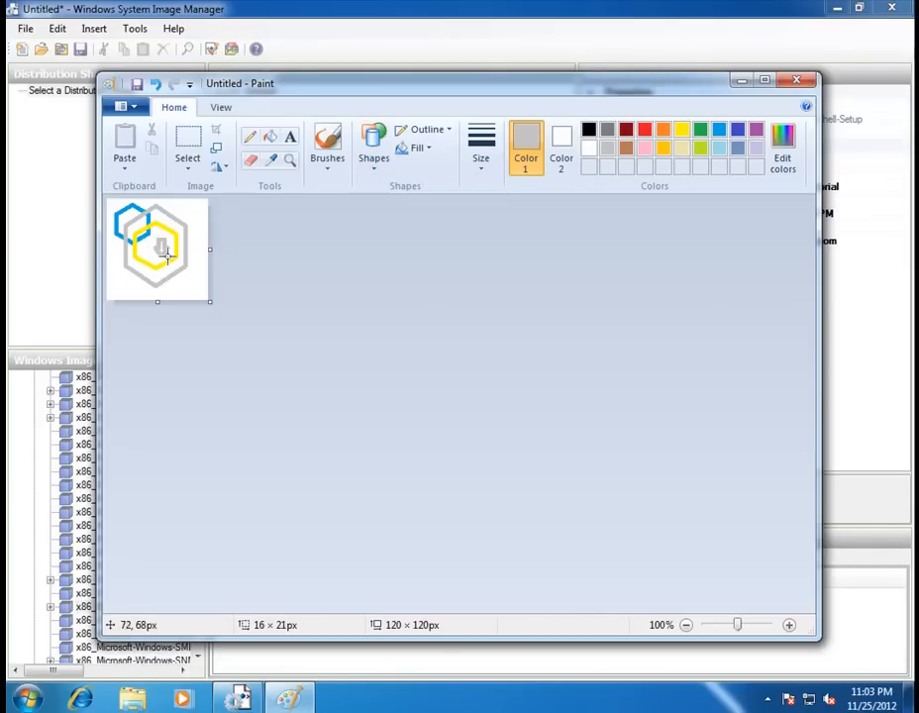
{"action": "left_click", "coordinate": [196, 274]}
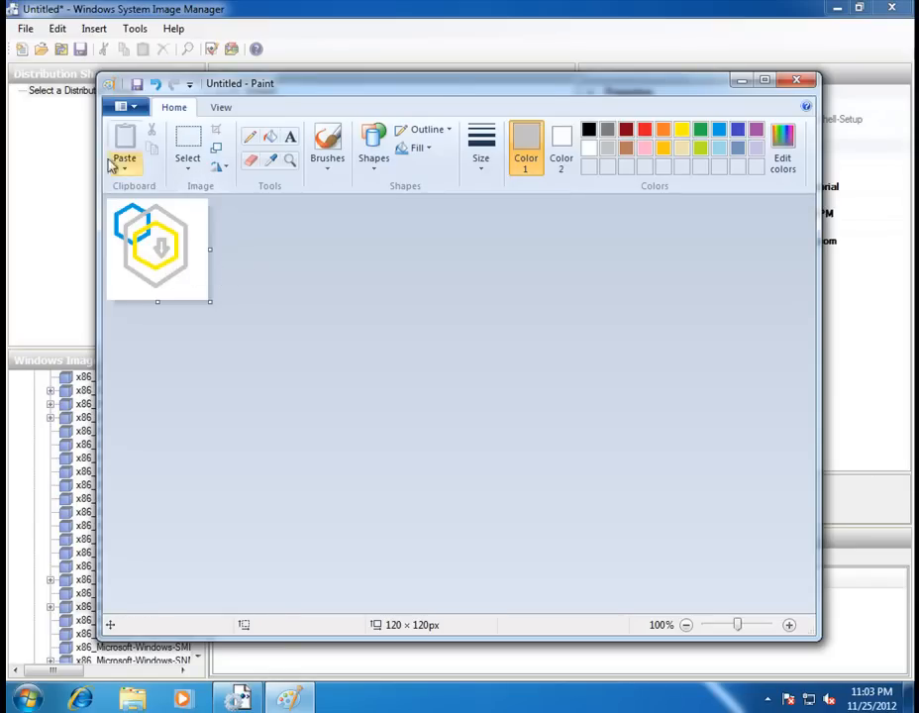
Save the picture to the Desktop as a 24-bit bitmap named 'oemlogo'.
{"action": "left_click", "coordinate": [124, 106]}
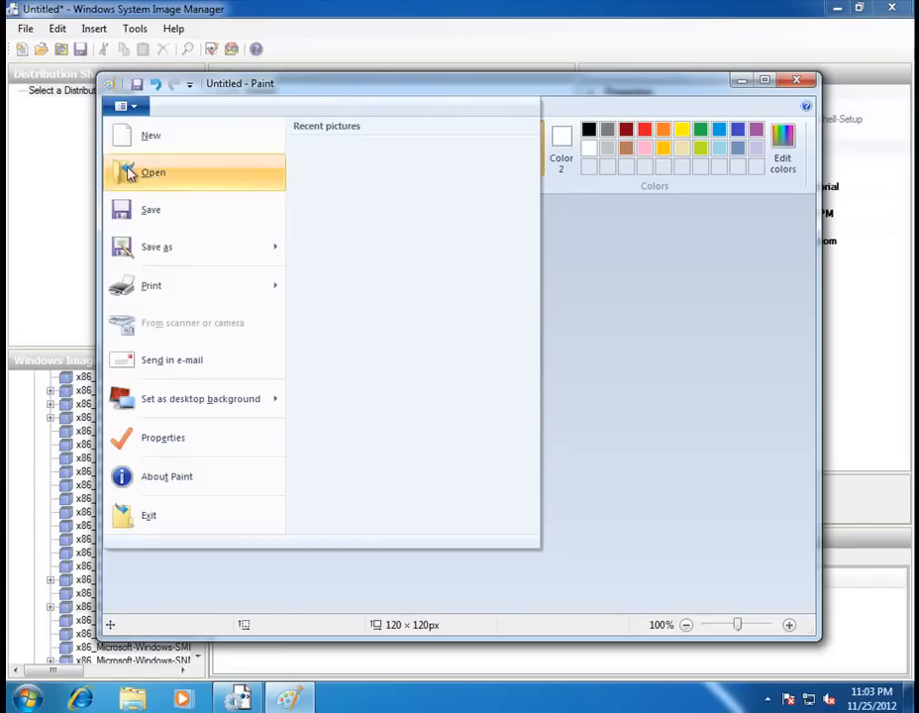
{"action": "left_click", "coordinate": [151, 255]}
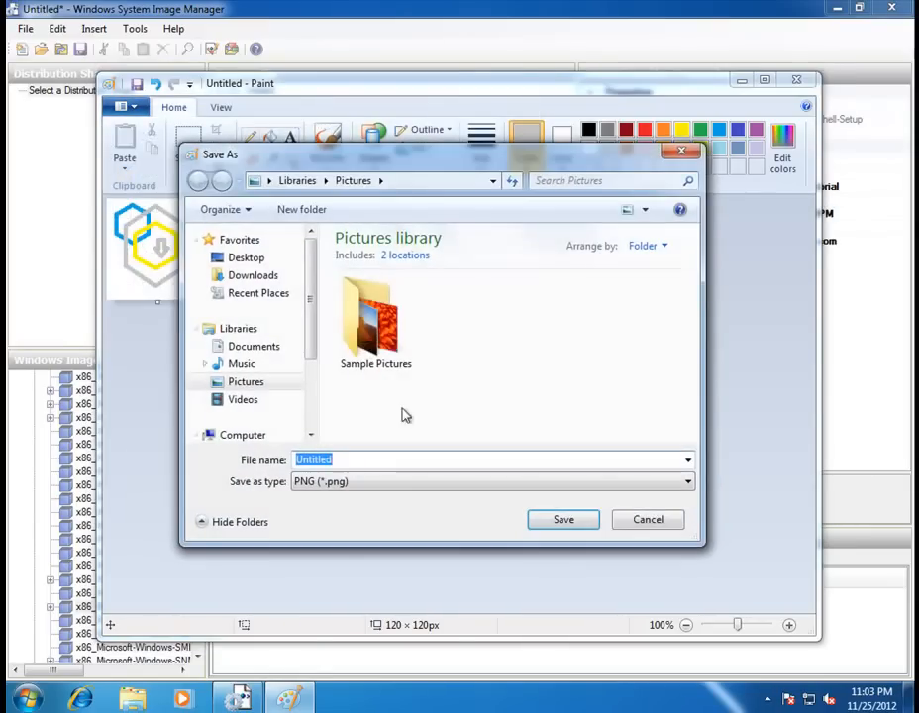
{"action": "left_click", "coordinate": [241, 258]}
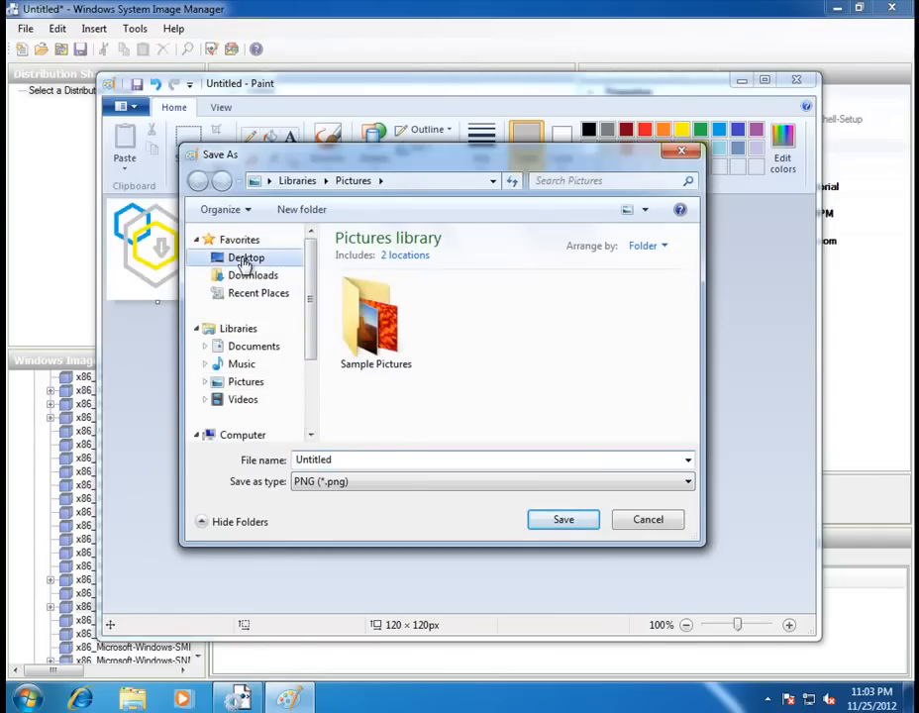
{"action": "left_click", "coordinate": [369, 483]}
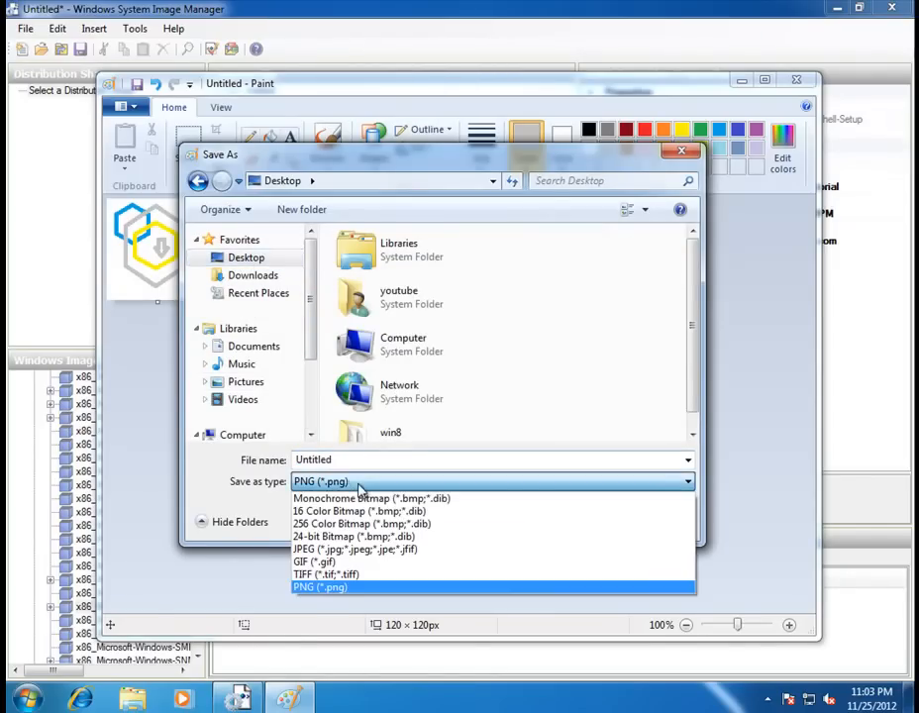
{"action": "left_click", "coordinate": [406, 537]}
{"action": "double_click", "coordinate": [349, 460]}
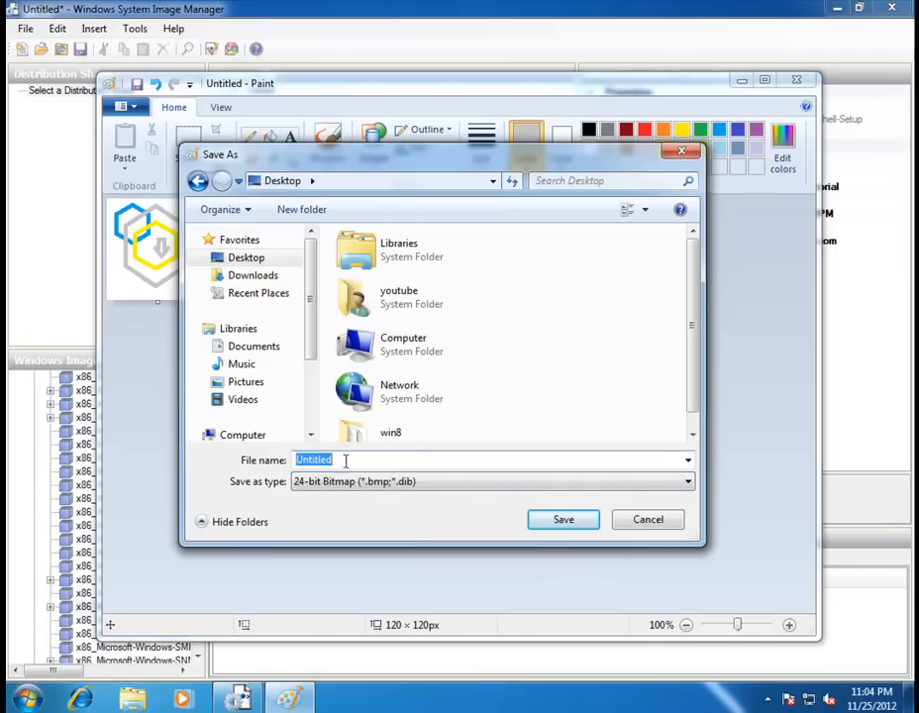
{"action": "type", "text": "o"}
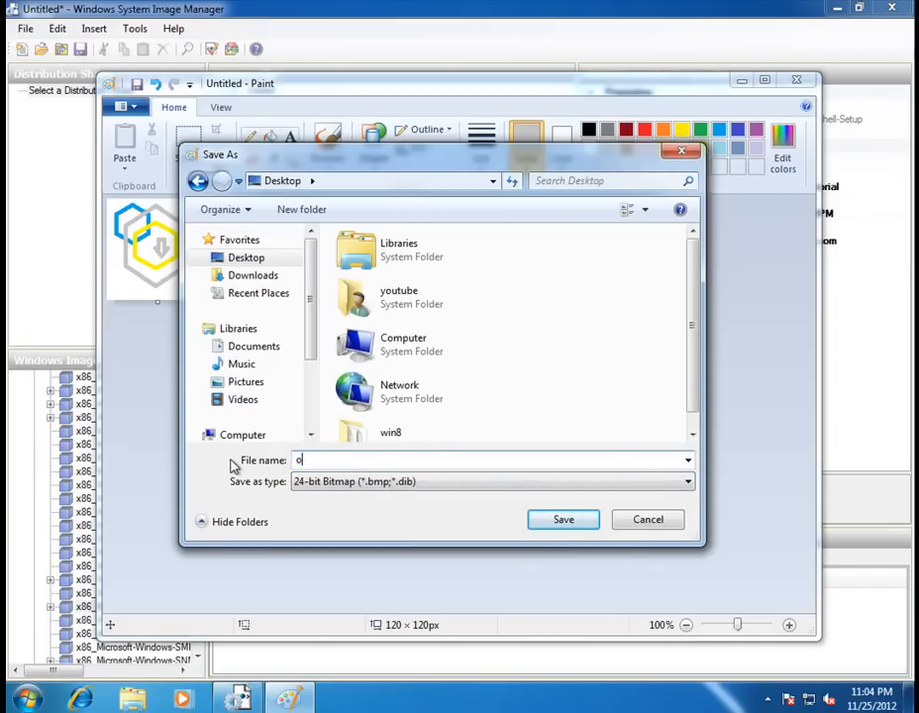
{"action": "type", "text": "emlogo"}
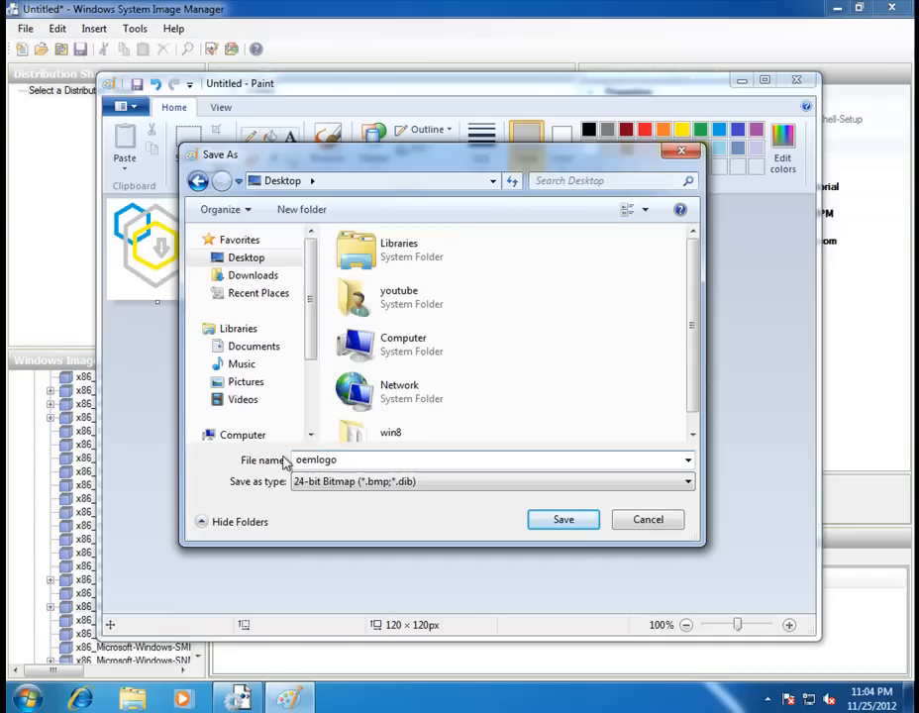
{"action": "left_click", "coordinate": [573, 523]}
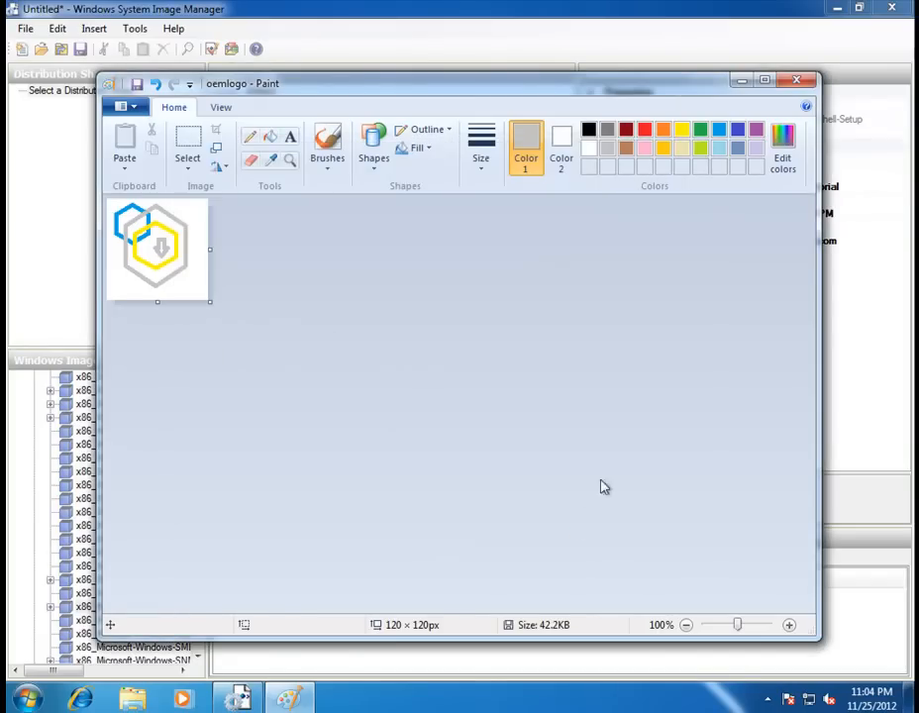
Close Paint and enter c:\windows\system32\oemlogo.bmp as the OEMInformation Logo value.
{"action": "left_click", "coordinate": [799, 82]}
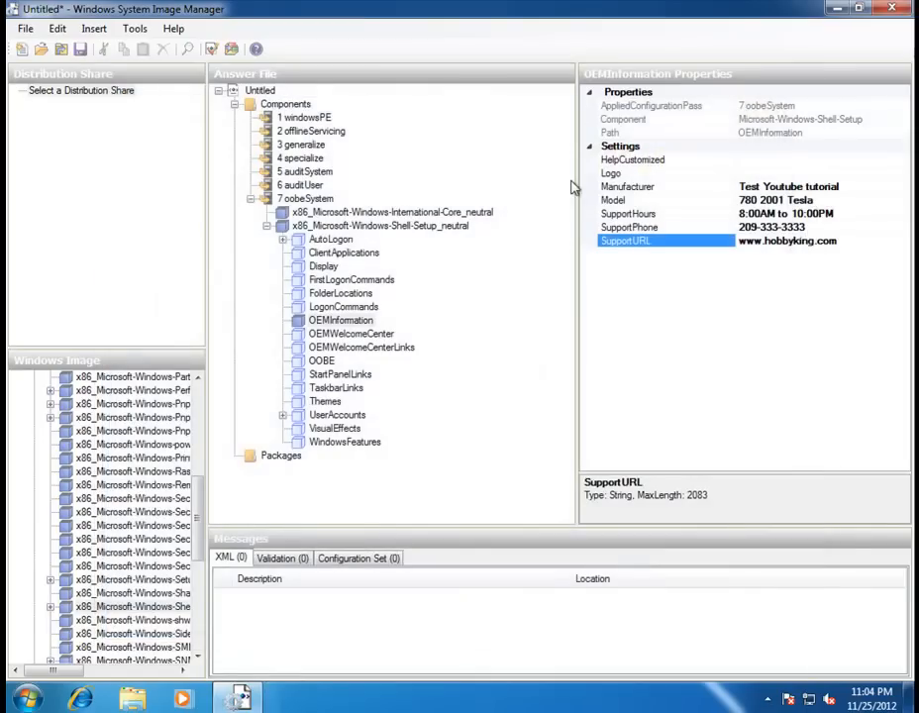
{"action": "left_click", "coordinate": [747, 174]}
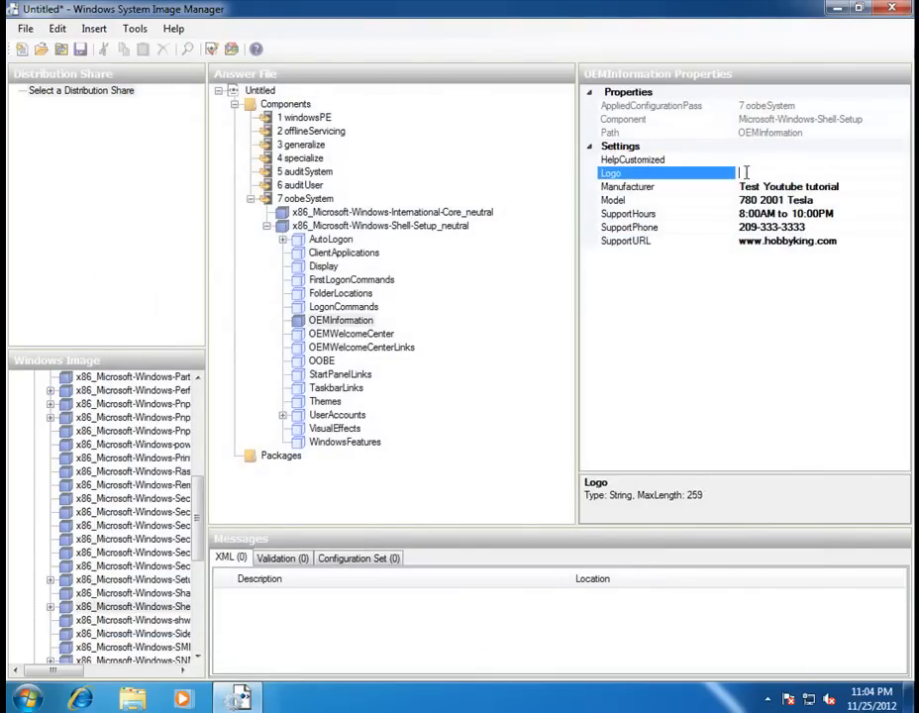
{"action": "type", "text": "c:\\windows\\system32"}
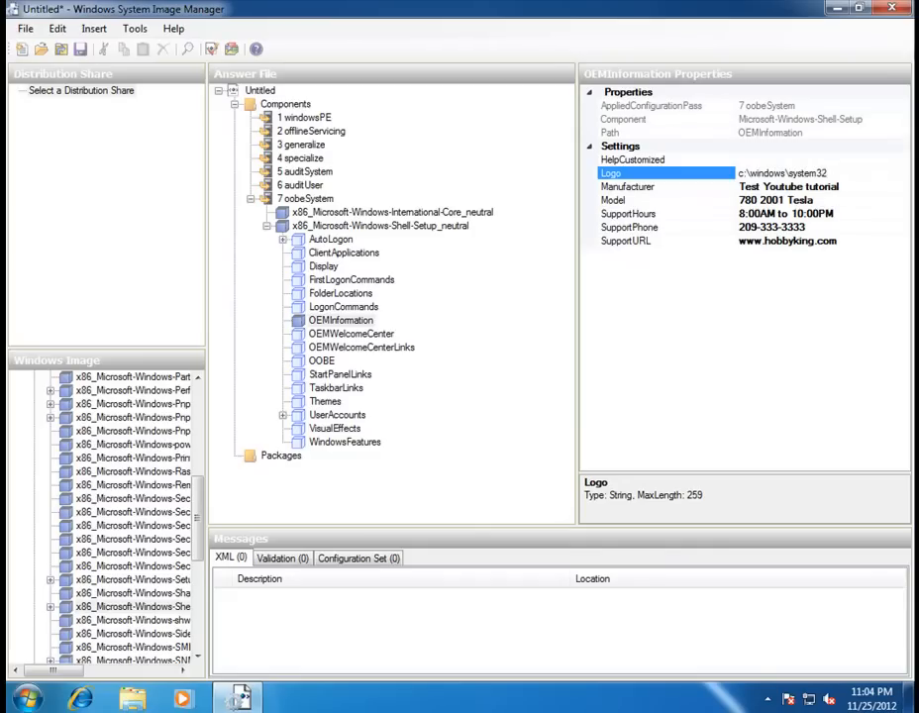
{"action": "type", "text": "\\oemlogo.bmp"}
{"action": "left_click", "coordinate": [850, 187]}
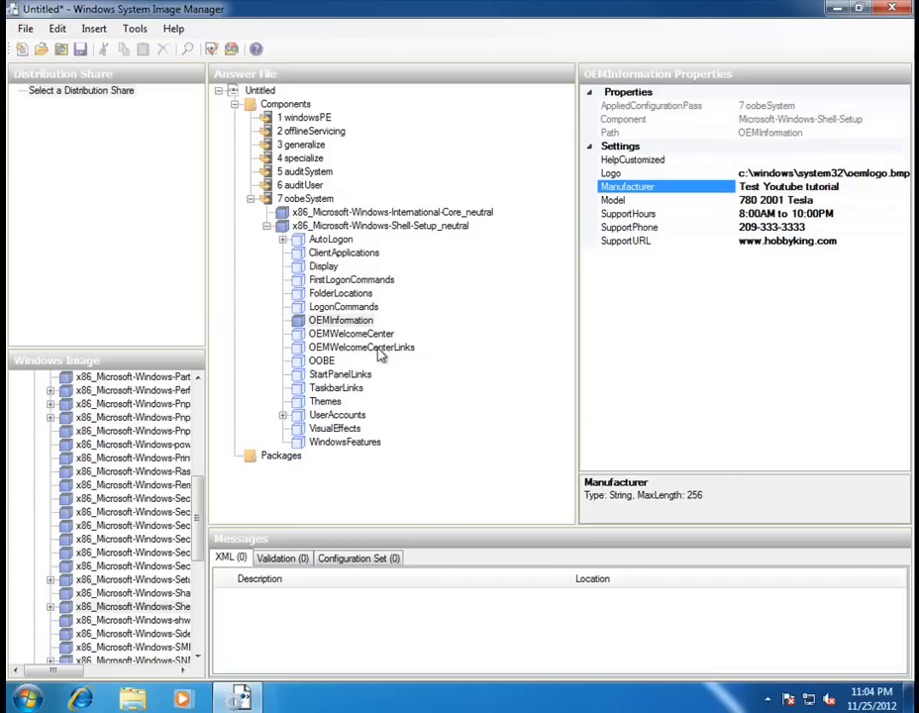
Inspect OEMWelcomeCenter and its Link0 entry, then select the OOBE component.
{"action": "left_click", "coordinate": [353, 336]}
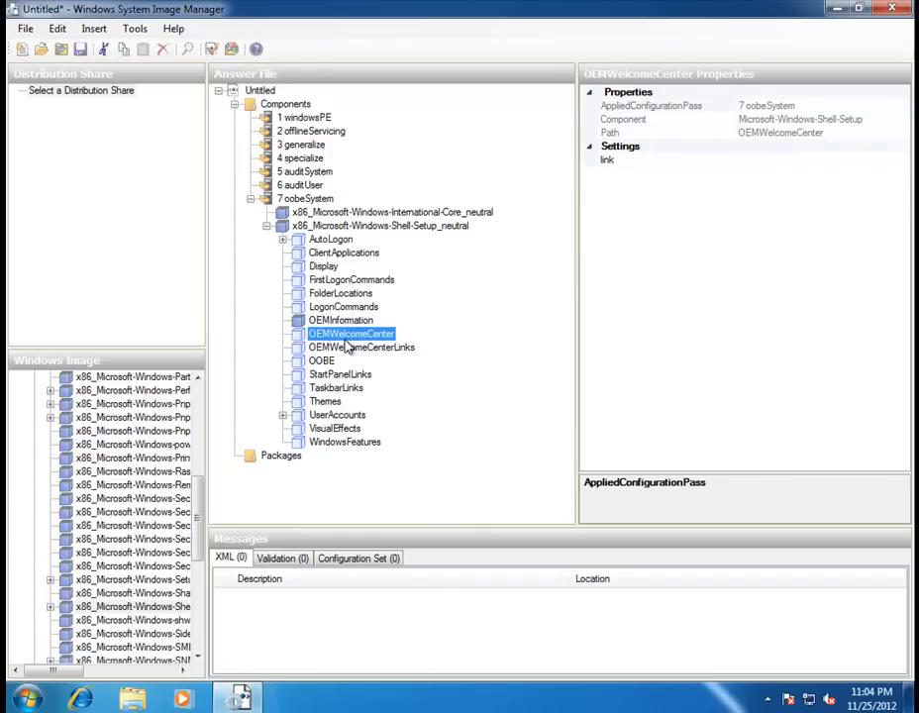
{"action": "left_click", "coordinate": [351, 349]}
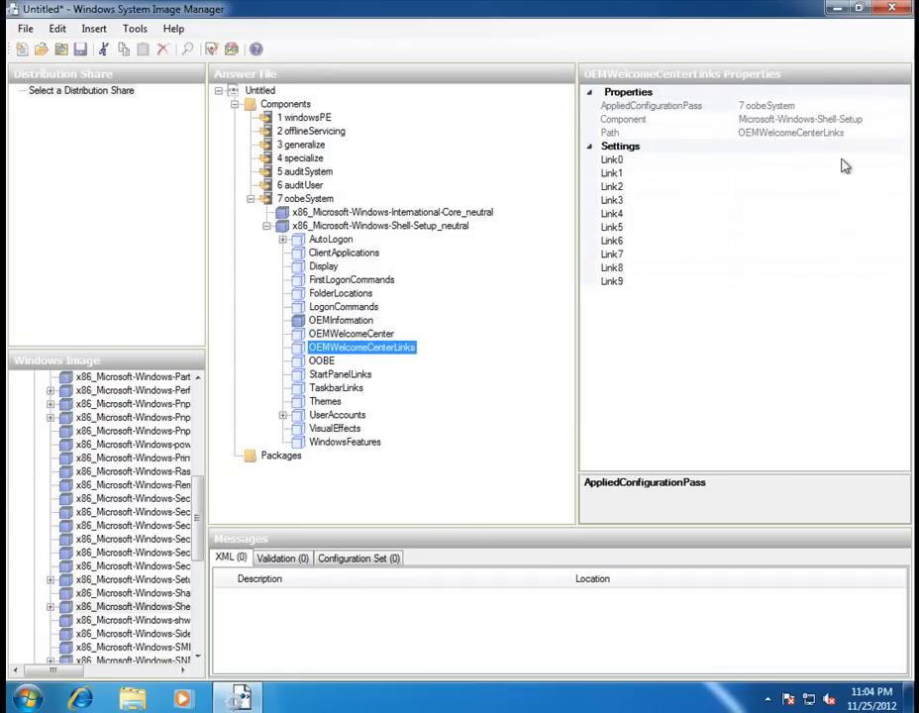
{"action": "left_click", "coordinate": [757, 160]}
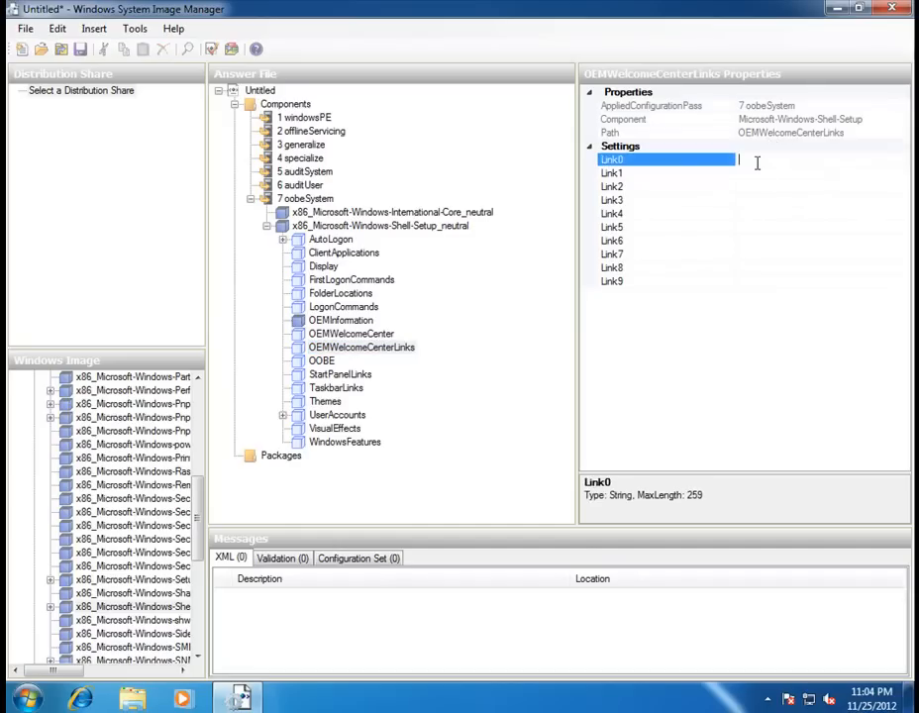
{"action": "left_click", "coordinate": [321, 363]}
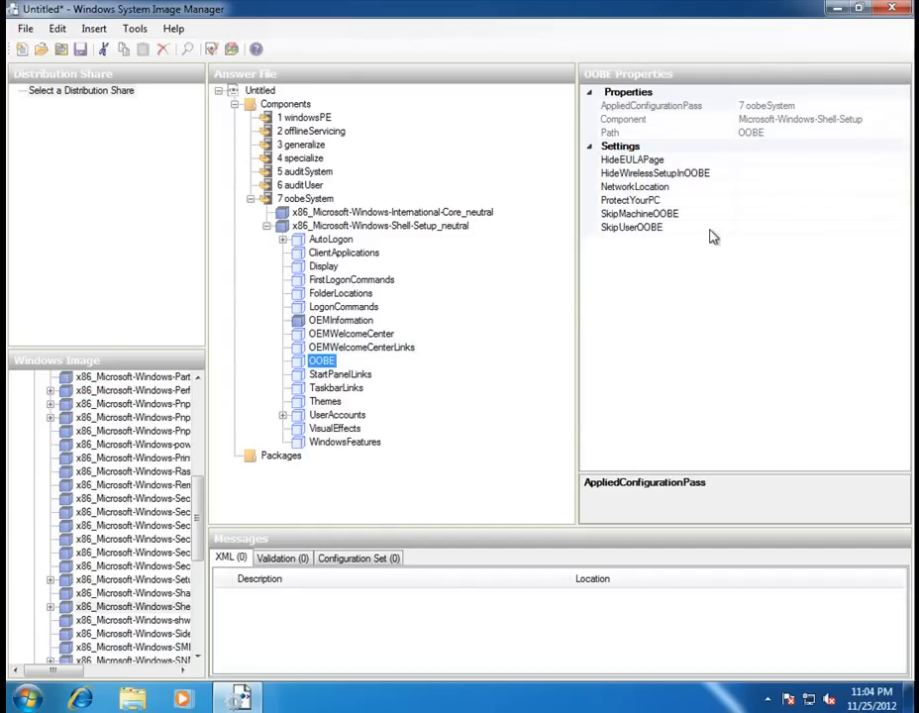
Set HideEULAPage to true, NetworkLocation to Work and ProtectYourPC to 1.
{"action": "left_click", "coordinate": [771, 160]}
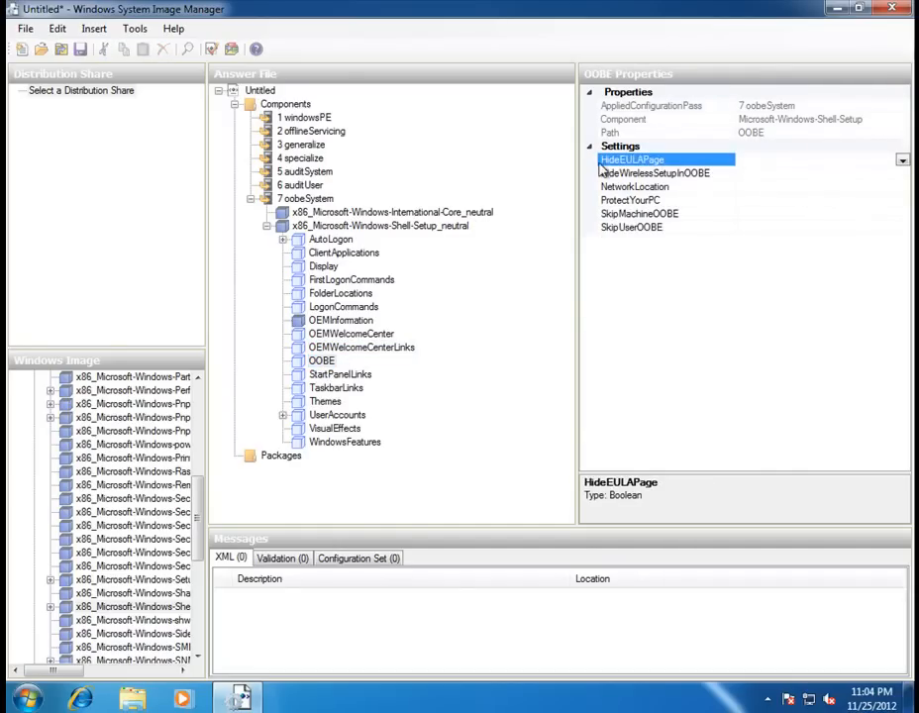
{"action": "left_click", "coordinate": [902, 162]}
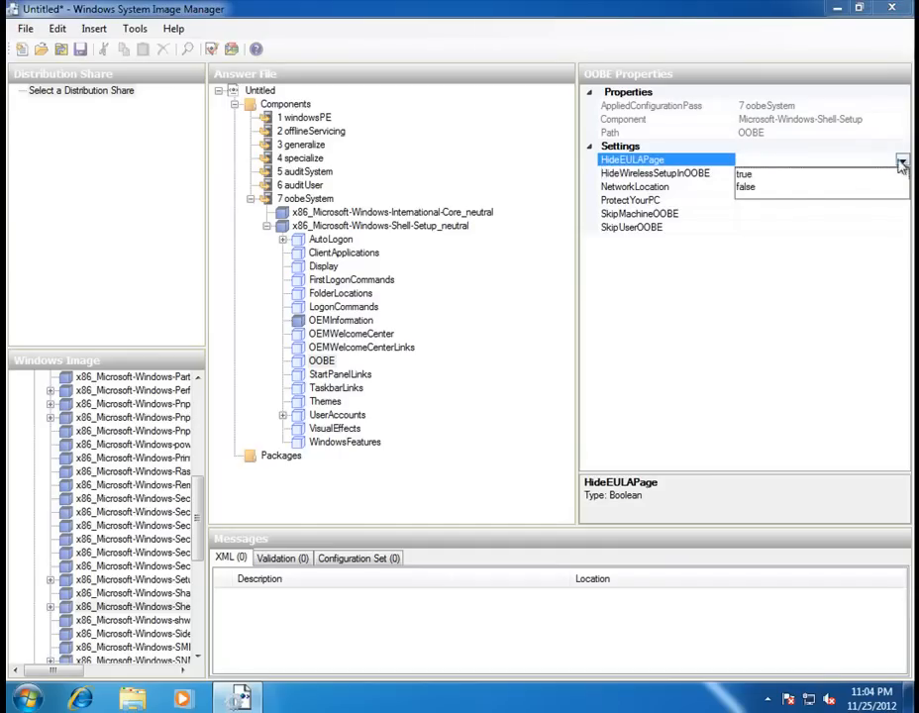
{"action": "left_click", "coordinate": [745, 175]}
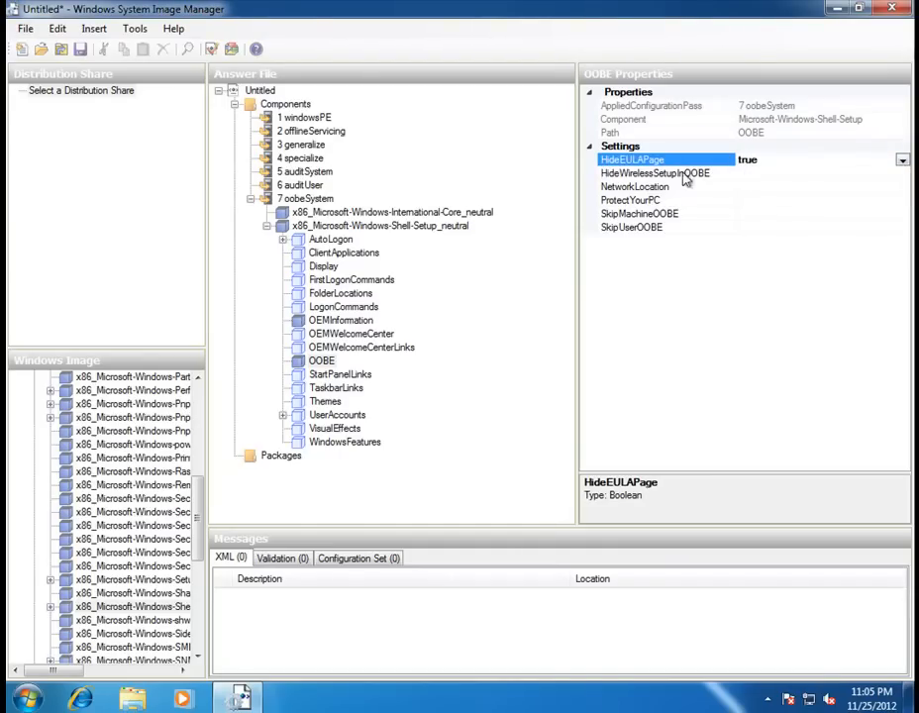
{"action": "left_click", "coordinate": [753, 186]}
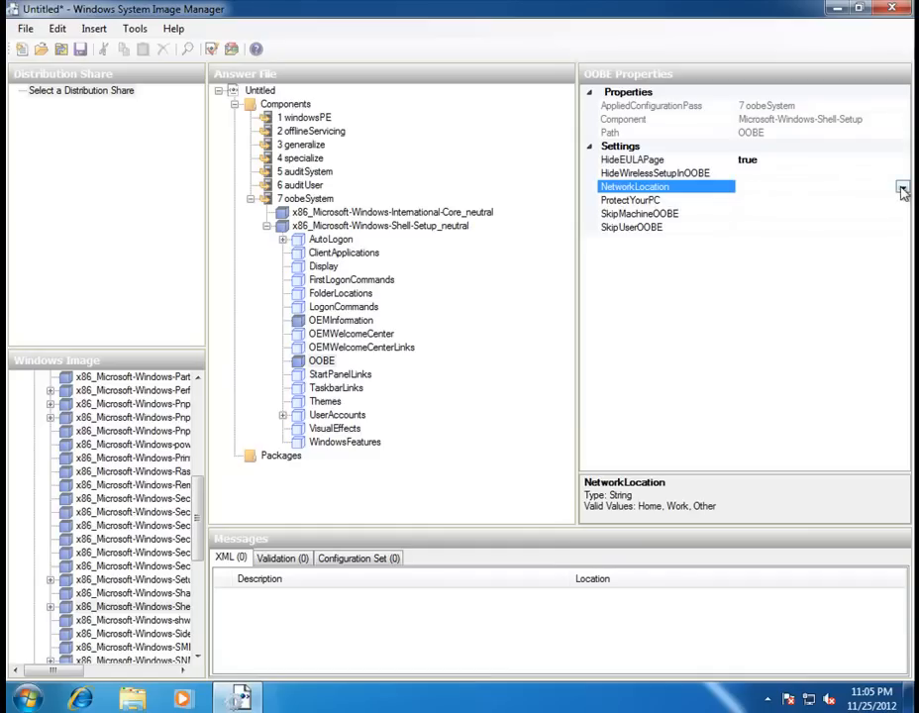
{"action": "left_click", "coordinate": [902, 187]}
{"action": "left_click", "coordinate": [749, 215]}
{"action": "left_click", "coordinate": [747, 201]}
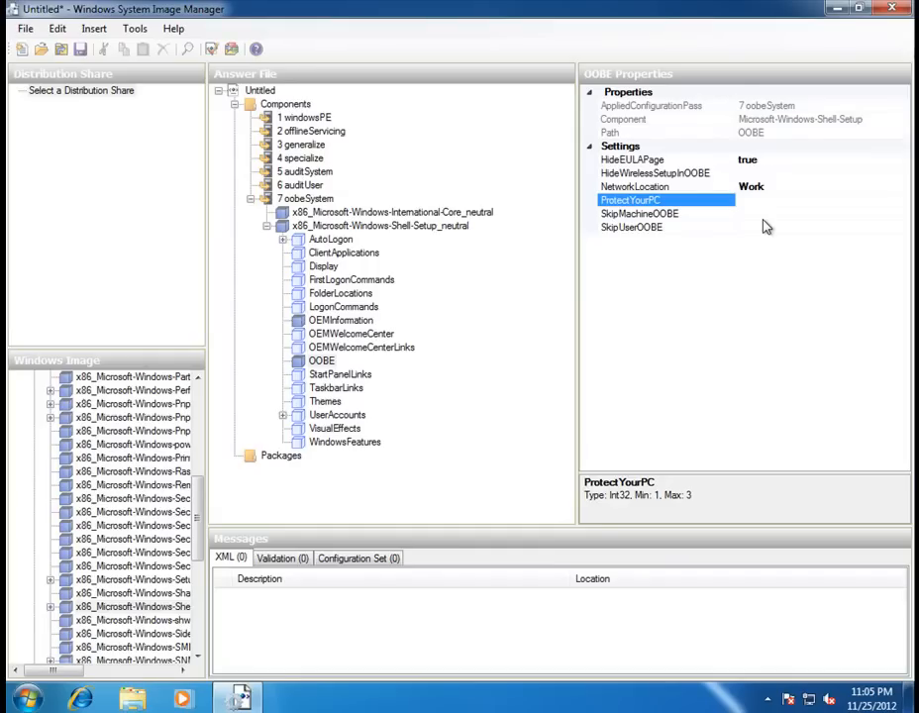
{"action": "type", "text": "1"}
{"action": "left_click", "coordinate": [753, 214]}
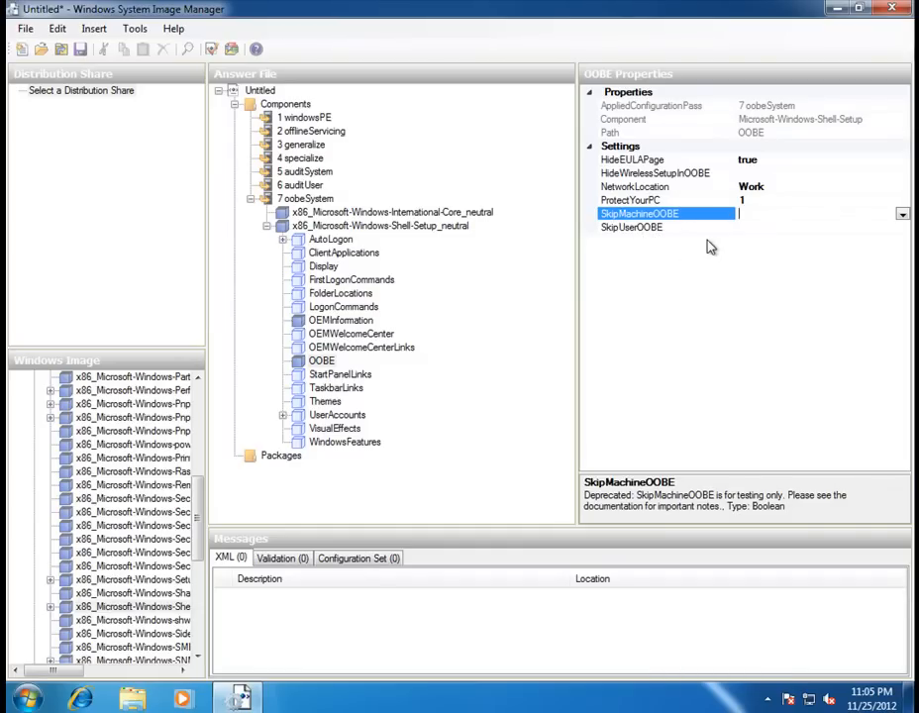
Expand UserAccounts and use Insert New LocalAccount on the LocalAccounts section.
{"action": "left_click", "coordinate": [299, 415]}
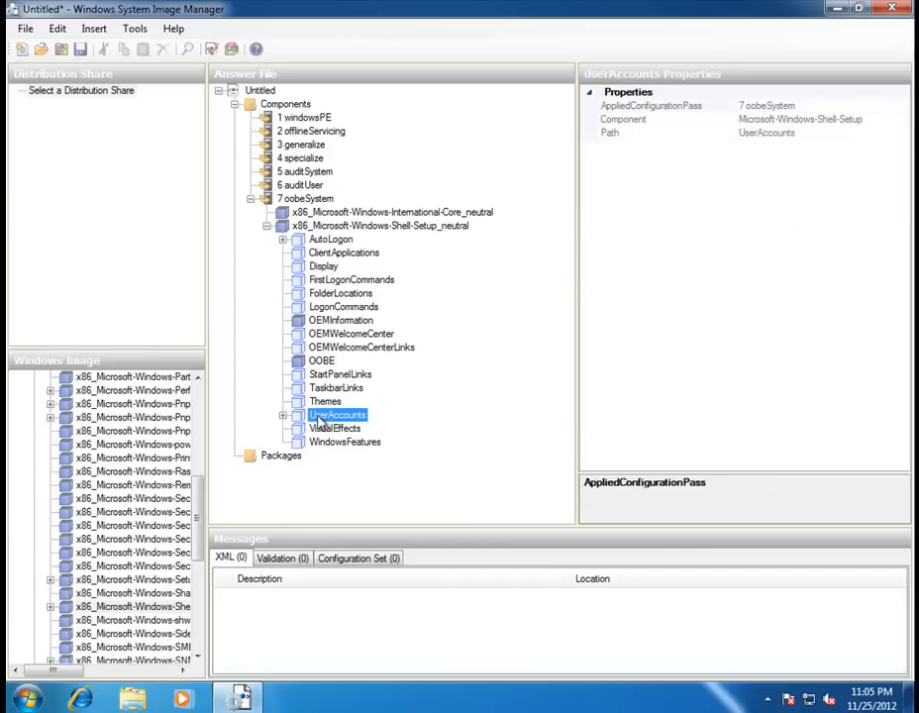
{"action": "left_click", "coordinate": [283, 416]}
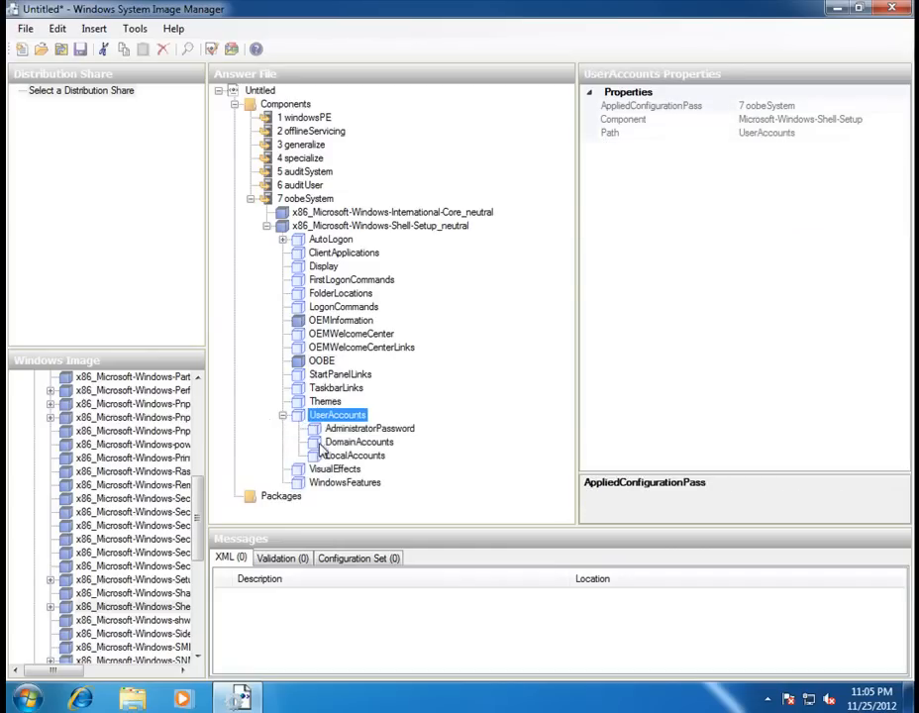
{"action": "left_click", "coordinate": [324, 266]}
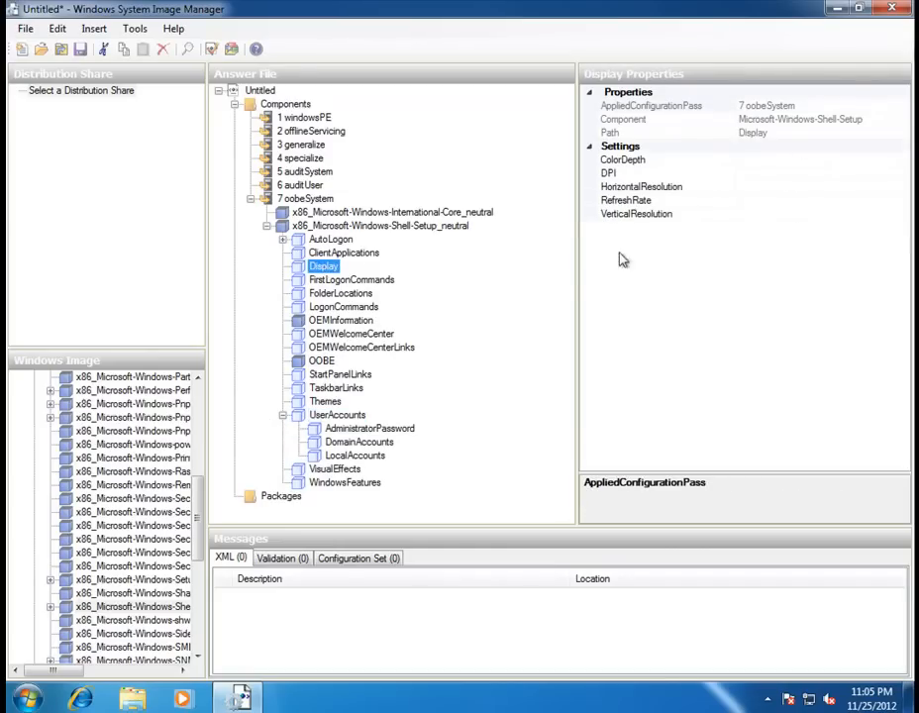
{"action": "left_click", "coordinate": [348, 457]}
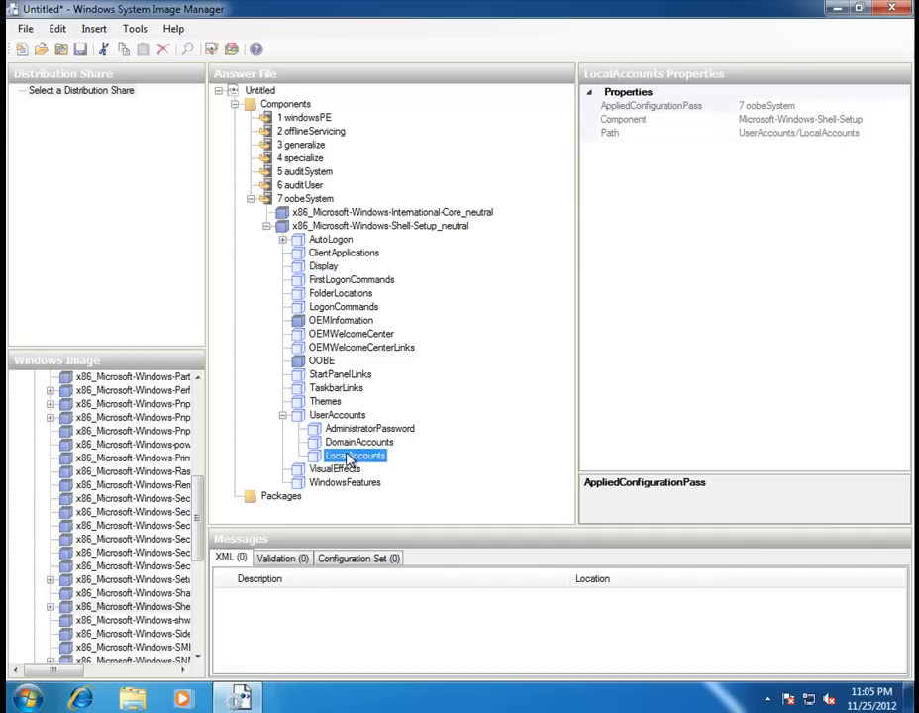
{"action": "right_click", "coordinate": [347, 460]}
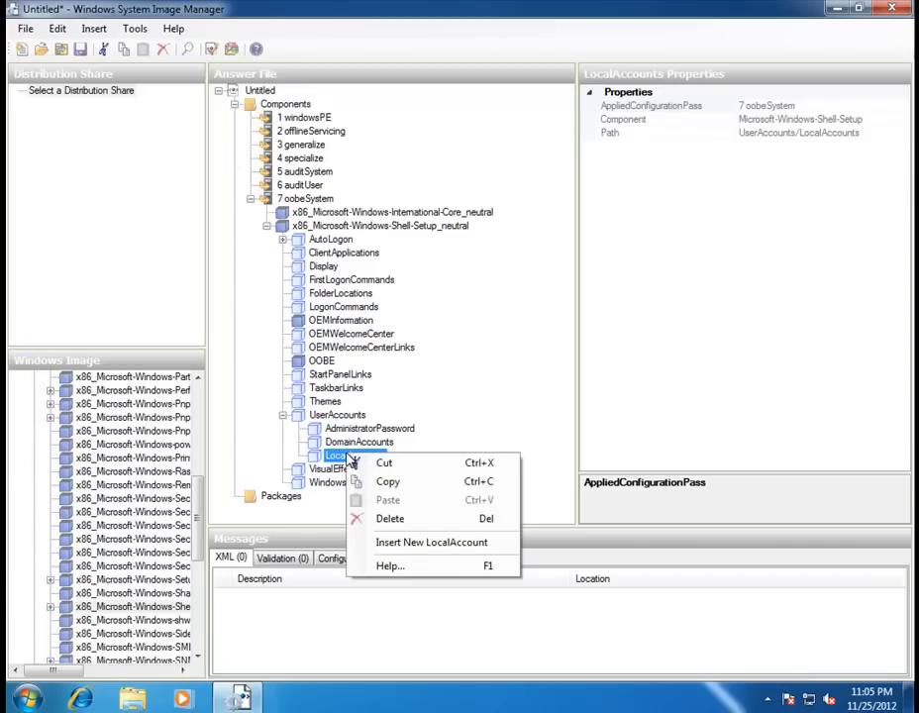
{"action": "left_click", "coordinate": [409, 543]}
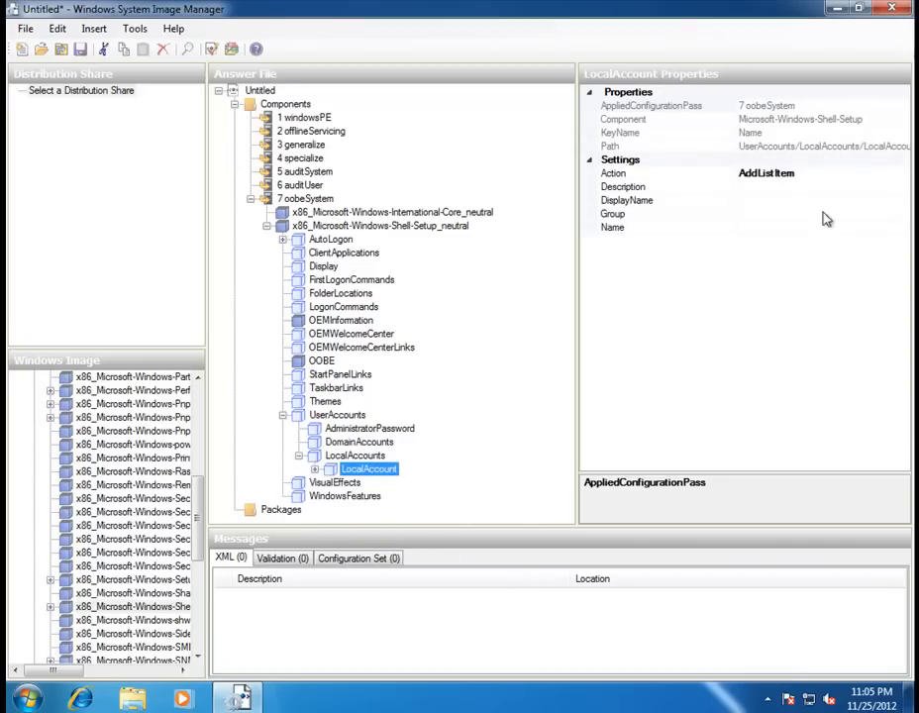
Enter 'Admin User' as the local account's Description.
{"action": "left_click", "coordinate": [780, 187]}
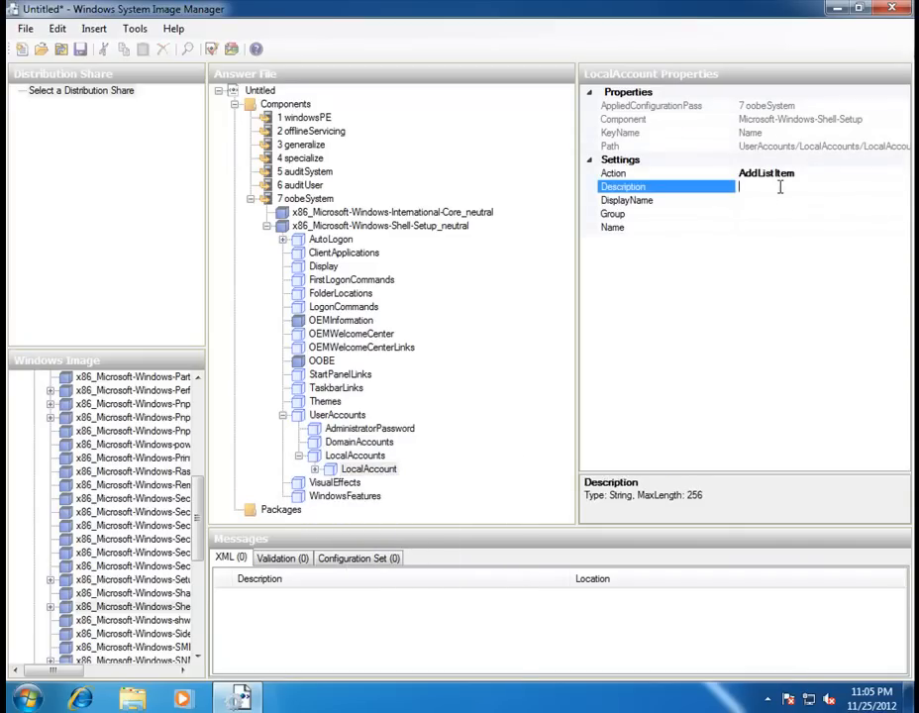
{"action": "right_click", "coordinate": [780, 188]}
{"action": "key", "text": "Escape"}
{"action": "type", "text": "dmin"}
{"action": "key", "text": "BackSpace"}
{"action": "key", "text": "BackSpace"}
{"action": "key", "text": "BackSpace"}
{"action": "key", "text": "BackSpace"}
{"action": "key", "text": "BackSpace"}
{"action": "type", "text": "Admin User"}
Set DisplayName to Youtube Admin and Group to administrators, then begin typing the account Name.
{"action": "left_click", "coordinate": [751, 204]}
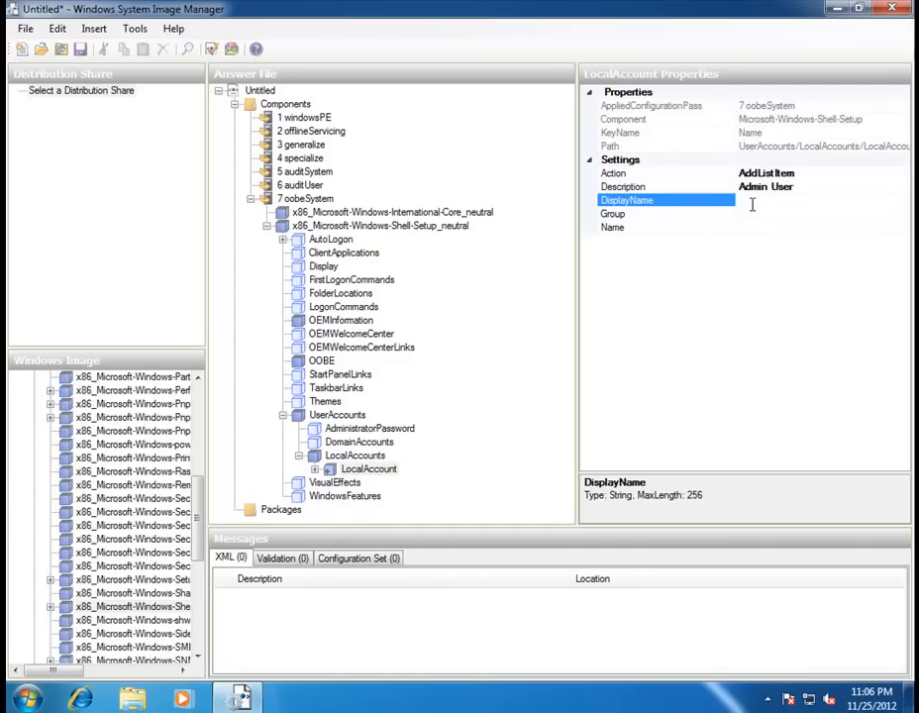
{"action": "type", "text": "YoutuberAdmin"}
{"action": "left_click", "coordinate": [763, 215]}
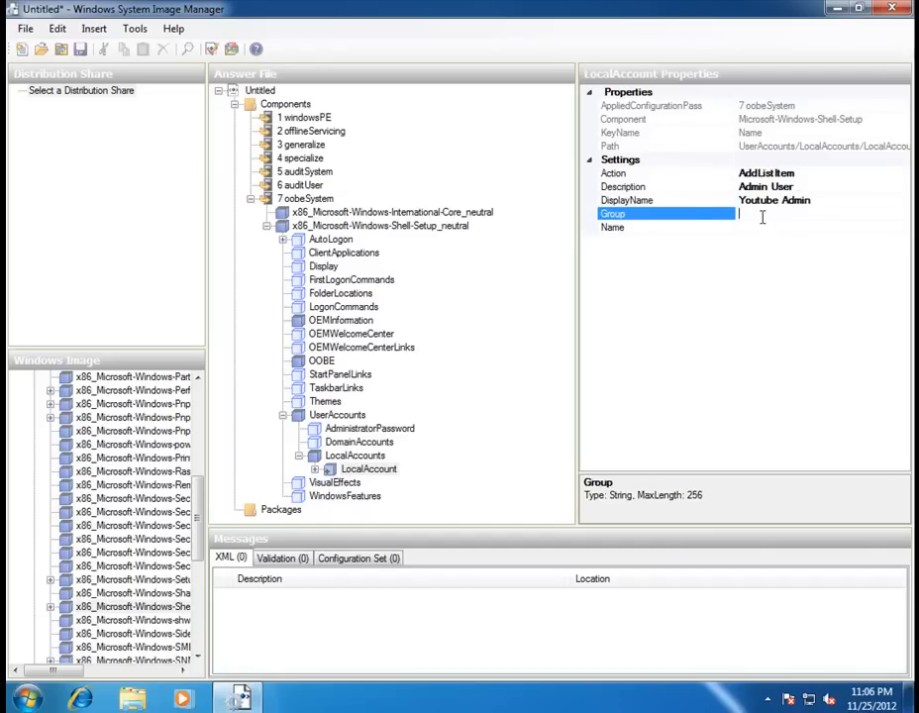
{"action": "type", "text": "administarto"}
{"action": "key", "text": "BackSpace"}
{"action": "type", "text": "ra"}
{"action": "left_click", "coordinate": [759, 225]}
{"action": "left_click", "coordinate": [810, 214]}
{"action": "type", "text": "s"}
{"action": "key", "text": "Down"}
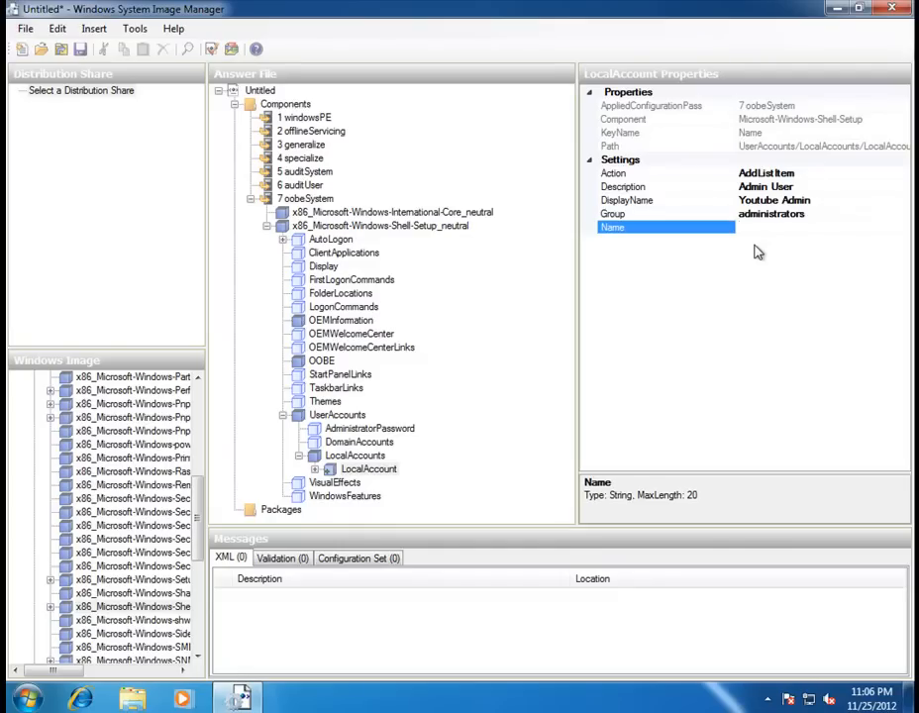
{"action": "type", "text": "Adm"}
{"action": "type", "text": "in Yo9utu"}
{"action": "type", "text": "v"}
Correct and commit the account Name as Admin Youtube.
{"action": "key", "text": "BackSpace"}
{"action": "key", "text": "BackSpace"}
{"action": "key", "text": "BackSpace"}
{"action": "key", "text": "BackSpace"}
{"action": "key", "text": "BackSpace"}
{"action": "type", "text": "u"}
{"action": "key", "text": "Return"}
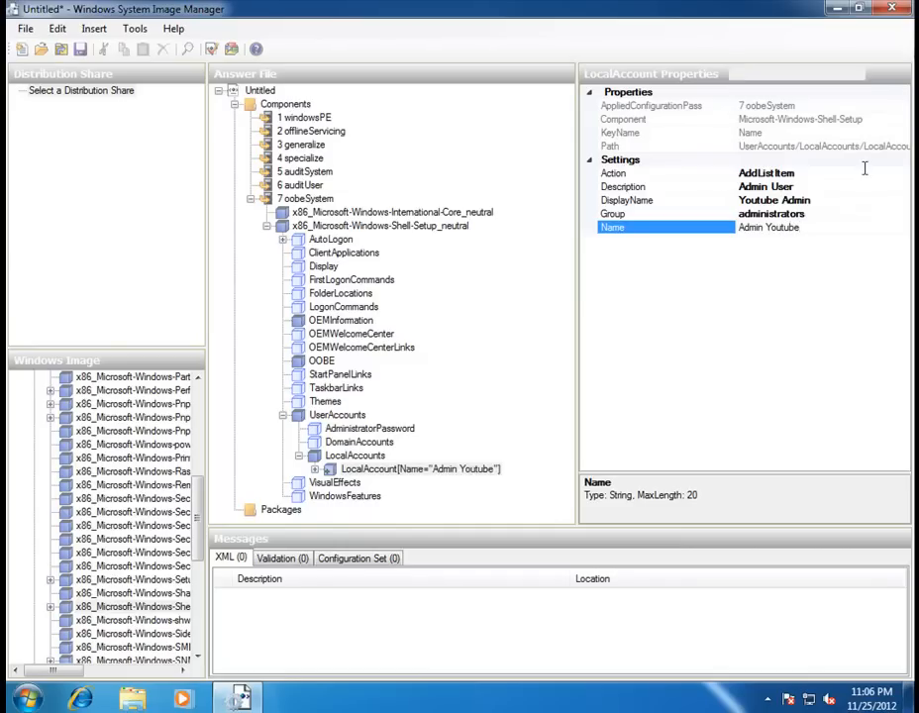
{"action": "left_click", "coordinate": [864, 171]}
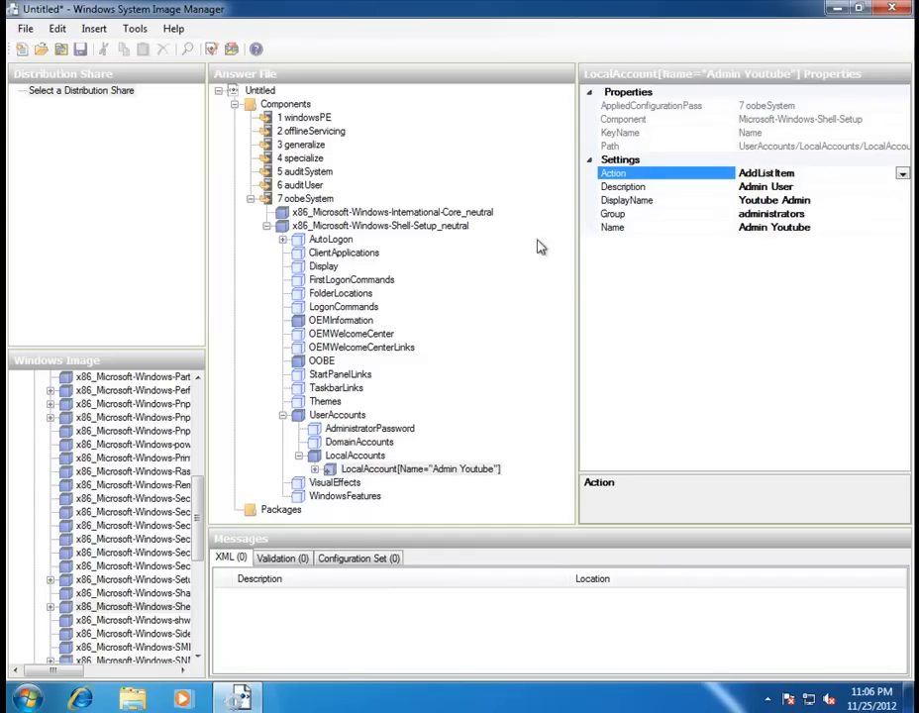
Expand the LocalAccount node and enter a Password value for Admin Youtube.
{"action": "left_click_drag", "start_coordinate": [129, 404], "coordinate": [472, 455]}
{"action": "left_click", "coordinate": [315, 469]}
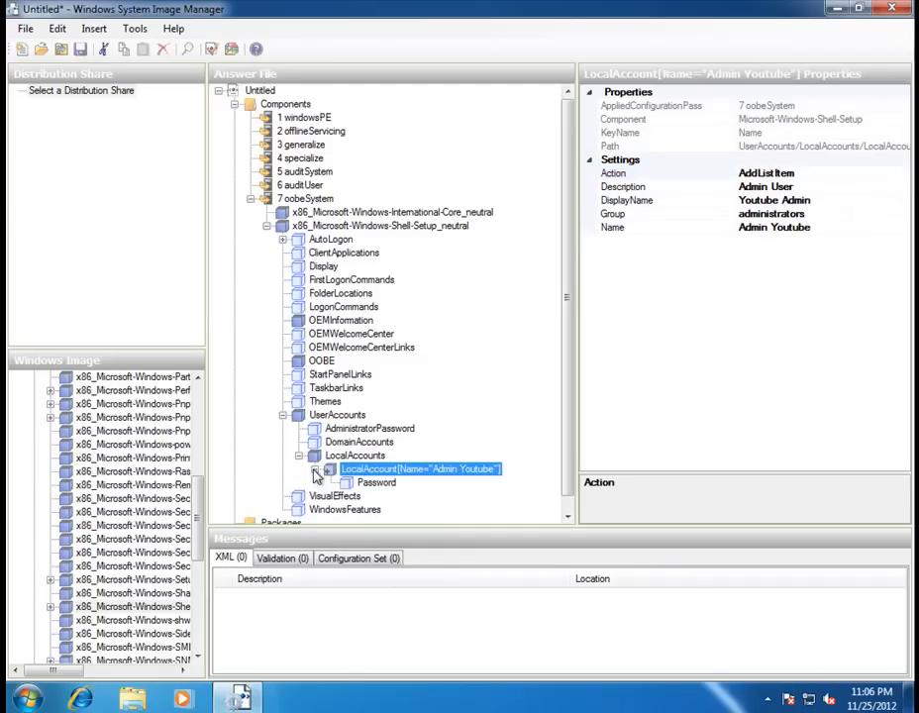
{"action": "left_click", "coordinate": [377, 483]}
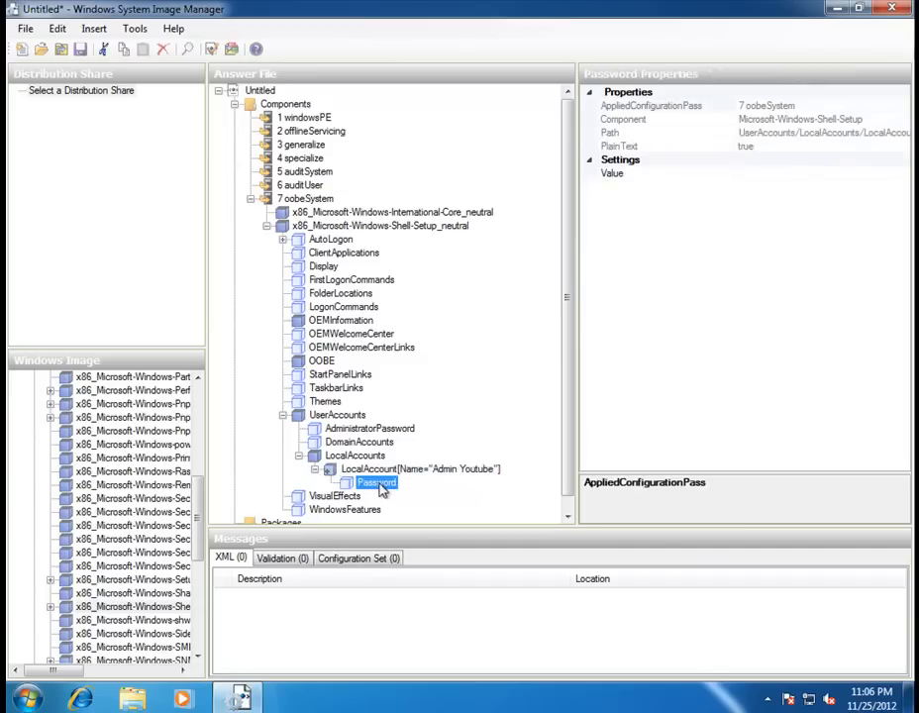
{"action": "left_click", "coordinate": [753, 176]}
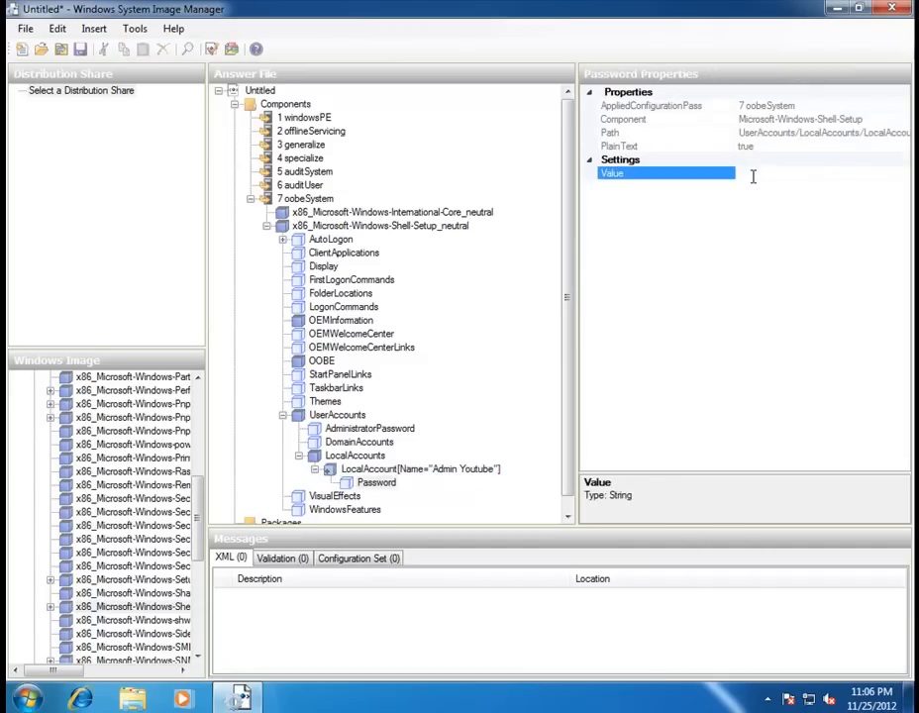
{"action": "type", "text": "te"}
{"action": "left_click", "coordinate": [371, 485]}
{"action": "left_click", "coordinate": [366, 471]}
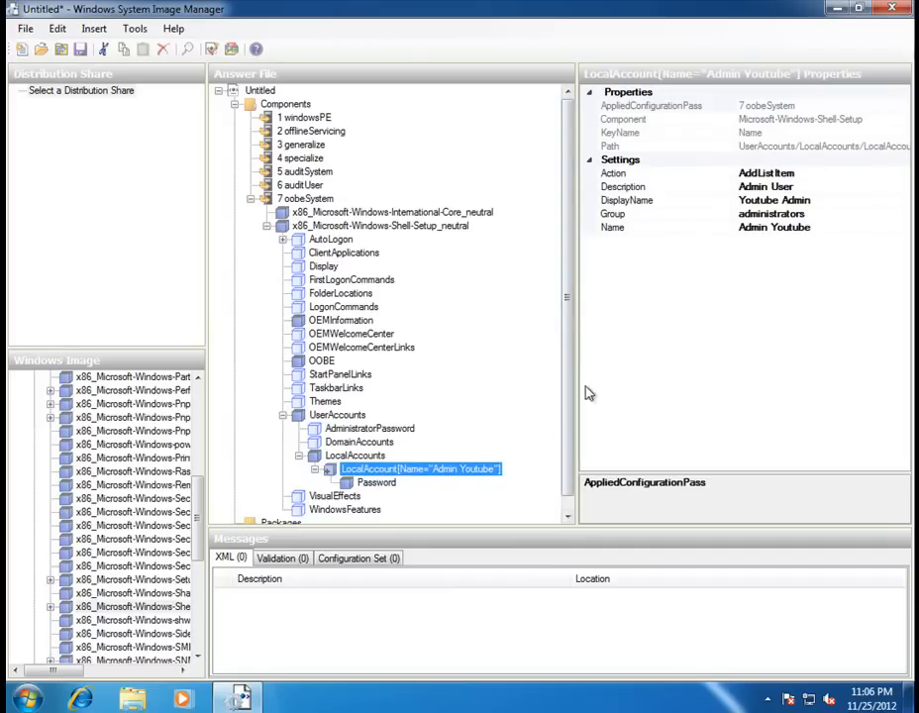
{"action": "scroll", "coordinate": [586, 393], "scroll_direction": "down", "scroll_amount": 1}
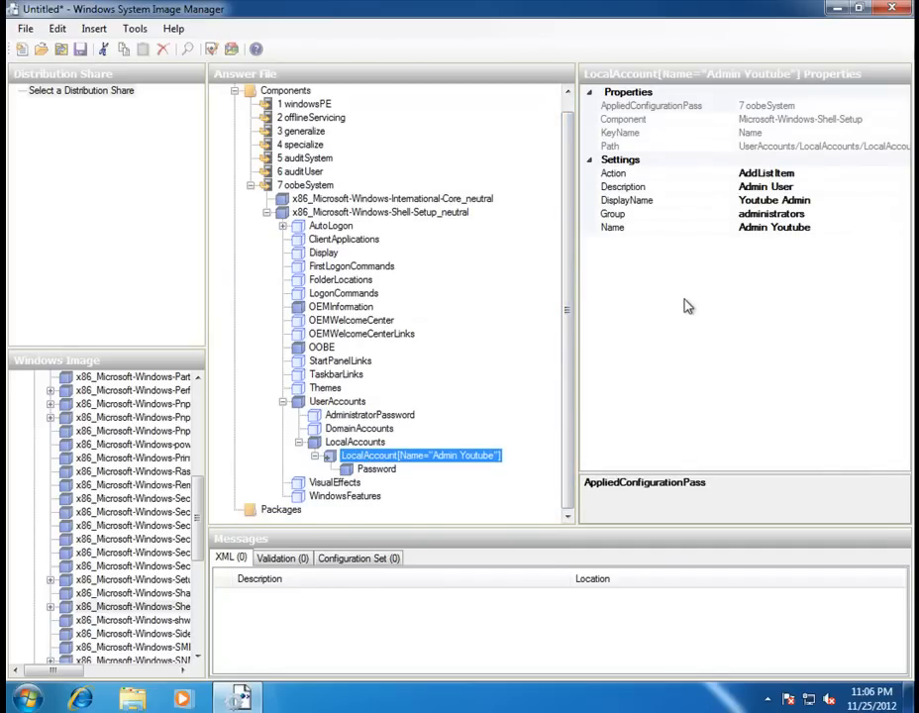
Delete AutoLogon, Display, Themes, StartPanelLinks and the other unused Shell-Setup entries.
{"action": "left_click", "coordinate": [315, 227]}
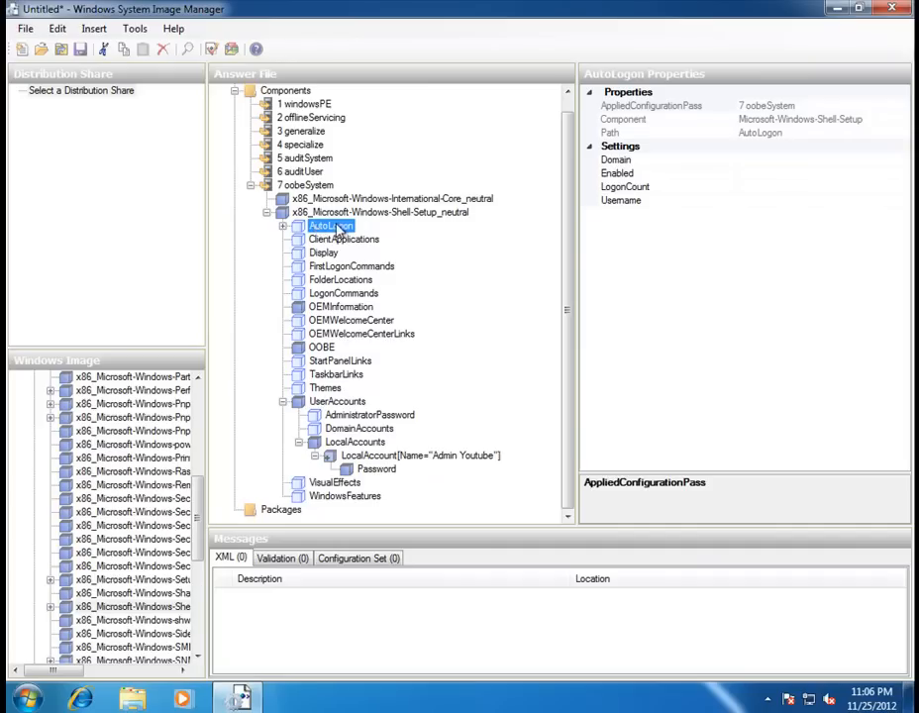
{"action": "key", "text": "Delete"}
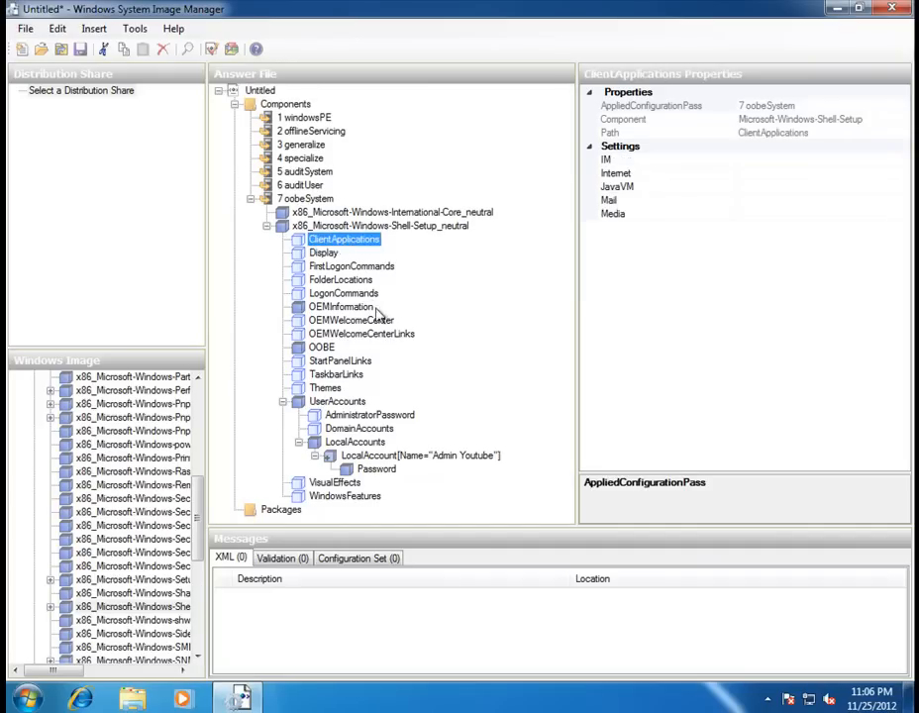
{"action": "key", "text": "Delete"}
{"action": "key", "text": "Delete"}
{"action": "key", "text": "Delete"}
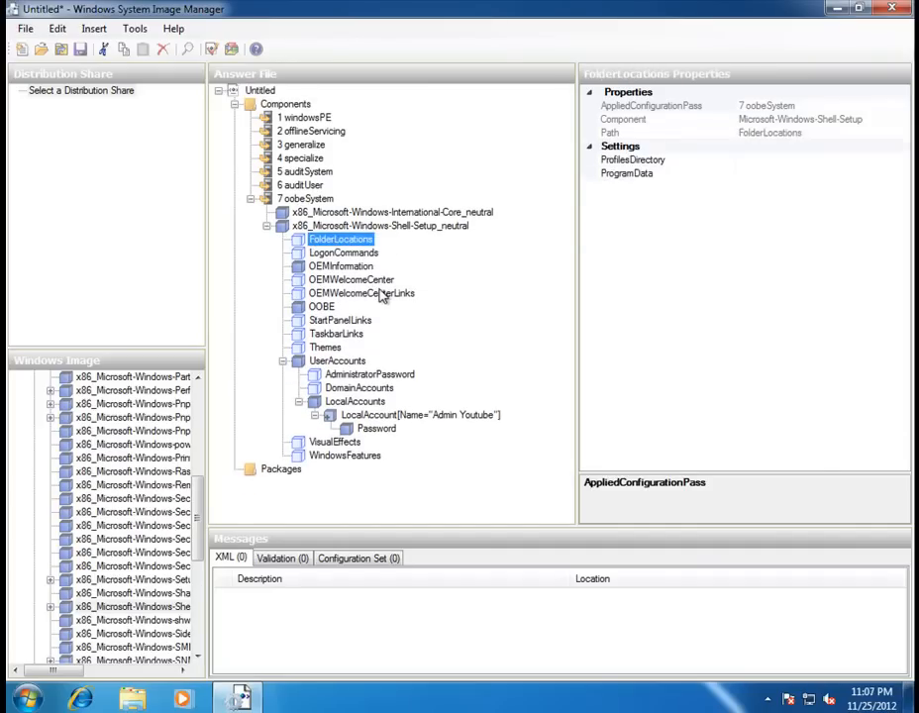
{"action": "key", "text": "Delete"}
{"action": "key", "text": "Delete"}
{"action": "key", "text": "Down"}
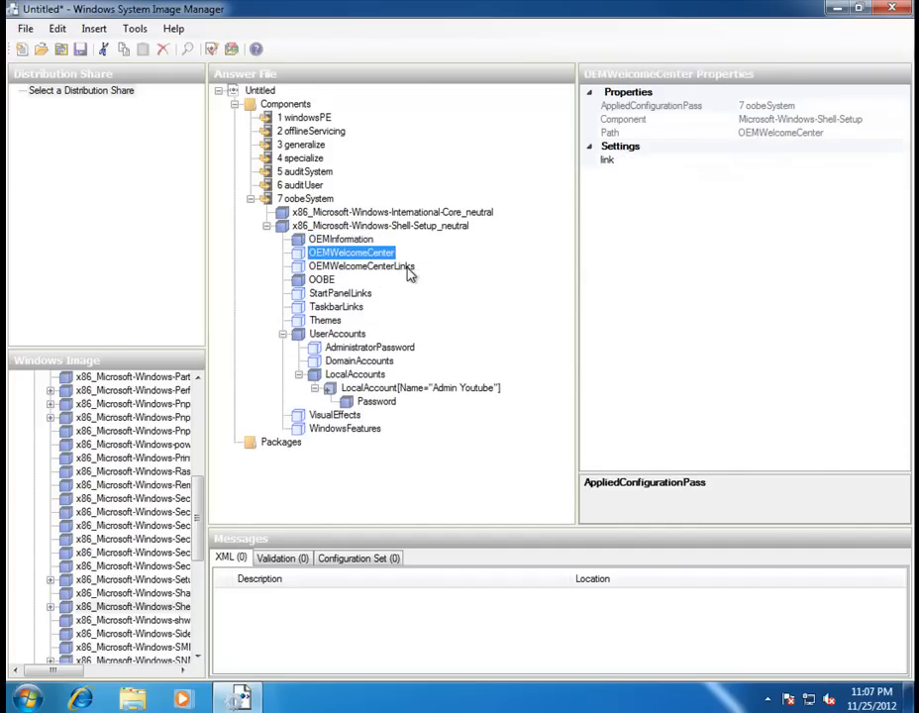
{"action": "key", "text": "Delete"}
{"action": "key", "text": "Delete"}
{"action": "key", "text": "Down"}
{"action": "key", "text": "Delete"}
{"action": "key", "text": "Delete"}
{"action": "key", "text": "Delete"}
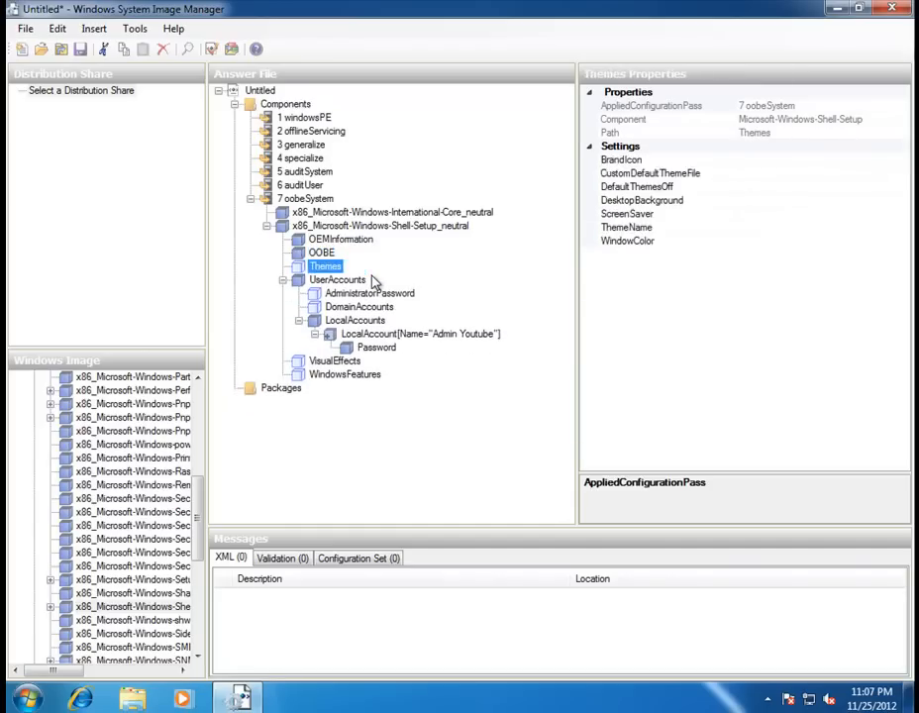
{"action": "key", "text": "Down"}
{"action": "key", "text": "Delete"}
{"action": "key", "text": "Delete"}
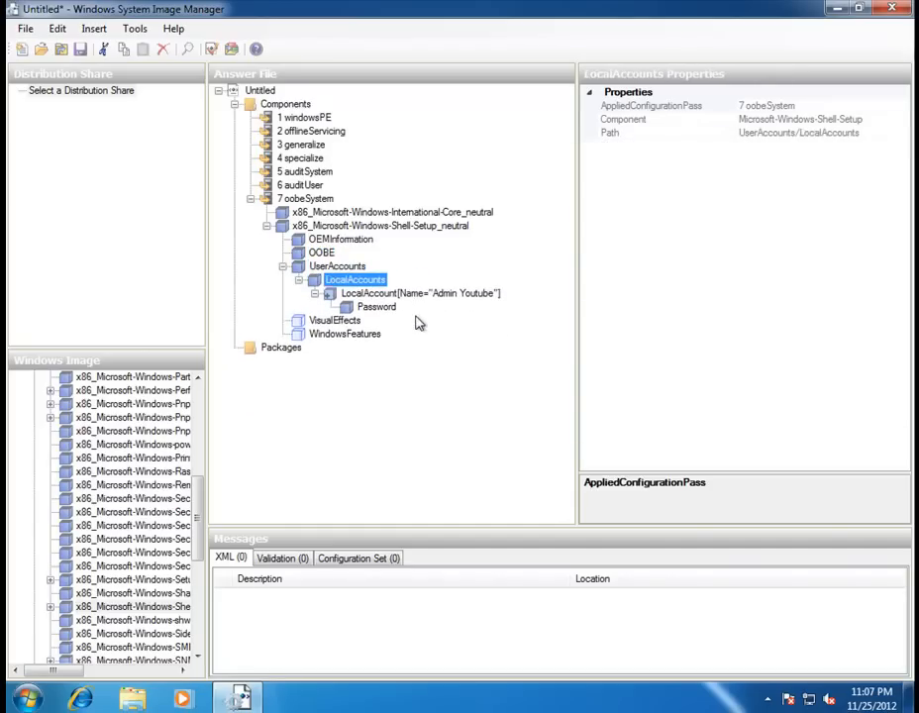
{"action": "left_click", "coordinate": [330, 332]}
{"action": "key", "text": "Delete"}
{"action": "key", "text": "Delete"}
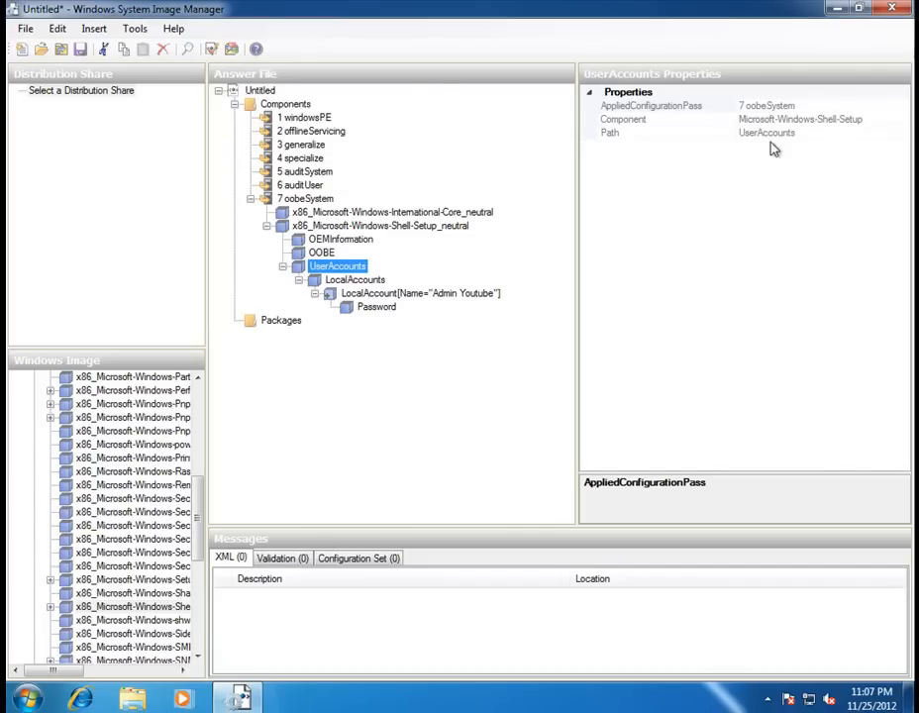
Review the remaining OEMInformation and OOBE settings.
{"action": "left_click", "coordinate": [326, 242]}
{"action": "left_click", "coordinate": [321, 254]}
{"action": "left_click", "coordinate": [324, 241]}
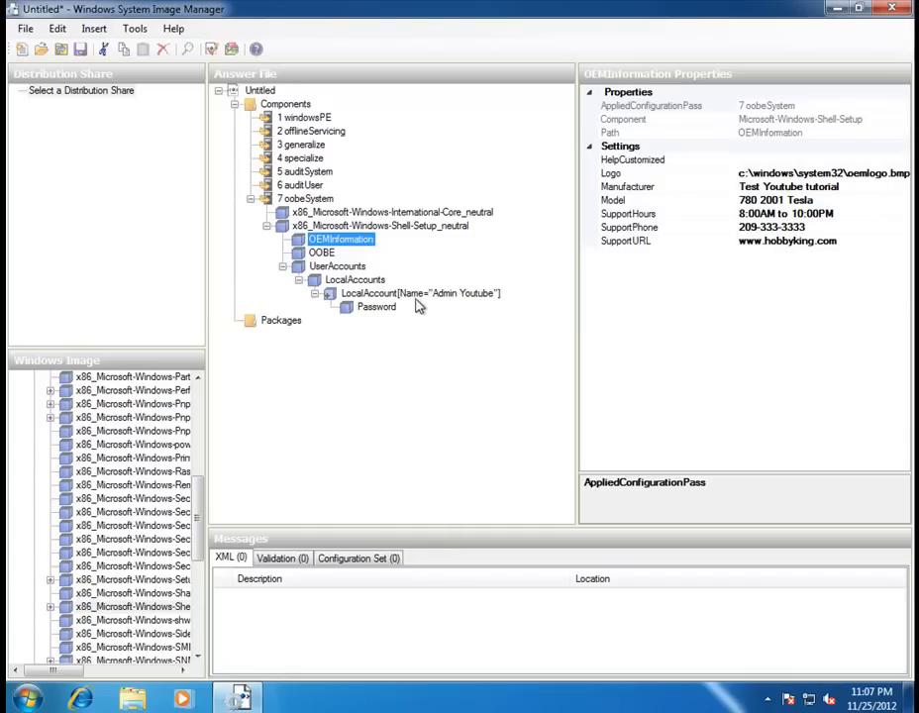
Use Save As to store the answer file on the Desktop as unattend.xml.
{"action": "left_click", "coordinate": [264, 90]}
{"action": "left_click", "coordinate": [25, 29]}
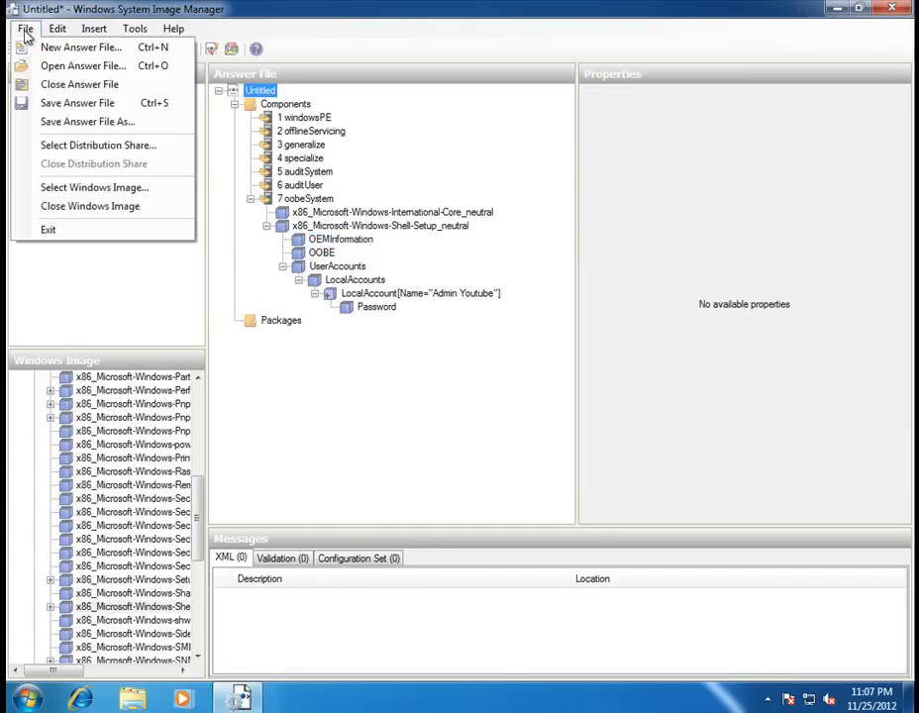
{"action": "left_click", "coordinate": [99, 121]}
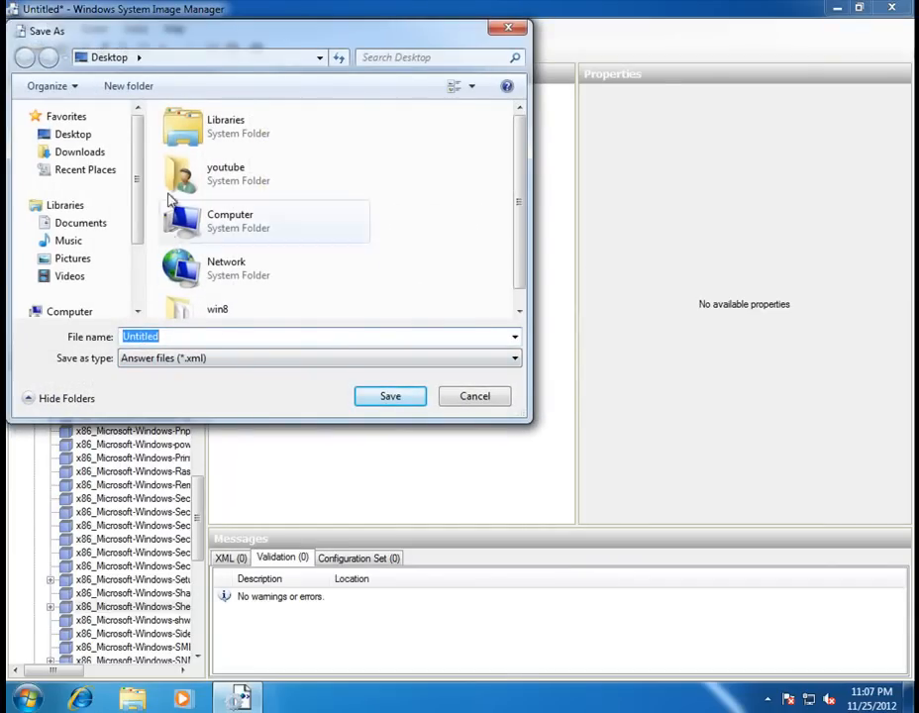
{"action": "type", "text": "unattend.xm"}
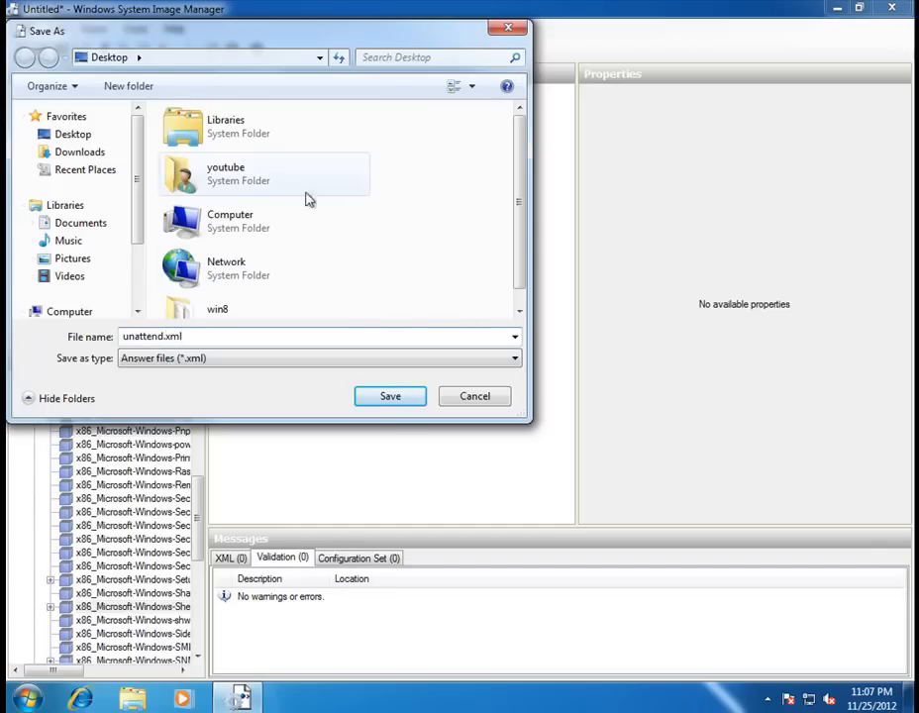
{"action": "left_click", "coordinate": [387, 397]}
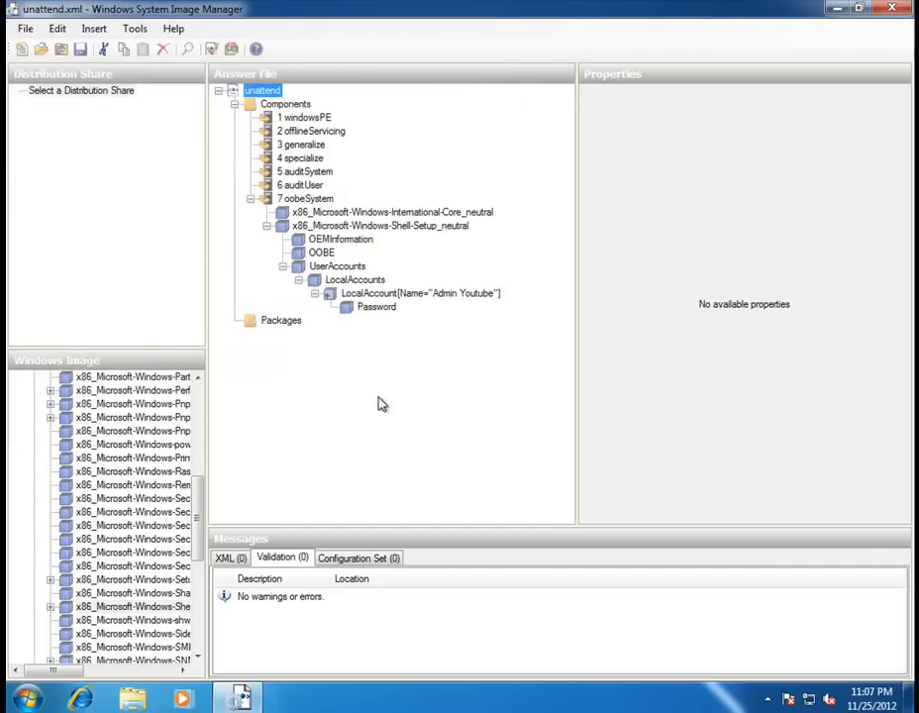
Close WSIM and scroll through unattend.xml in Internet Explorer, checking its OEM and account settings.
{"action": "left_click", "coordinate": [893, 8]}
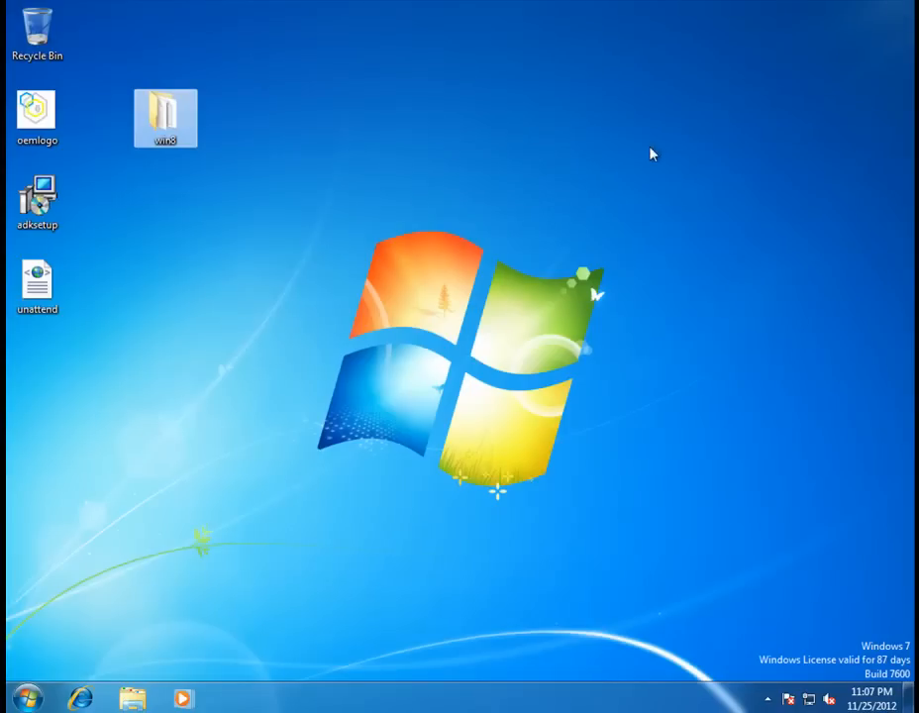
{"action": "left_click_drag", "start_coordinate": [40, 282], "coordinate": [175, 286]}
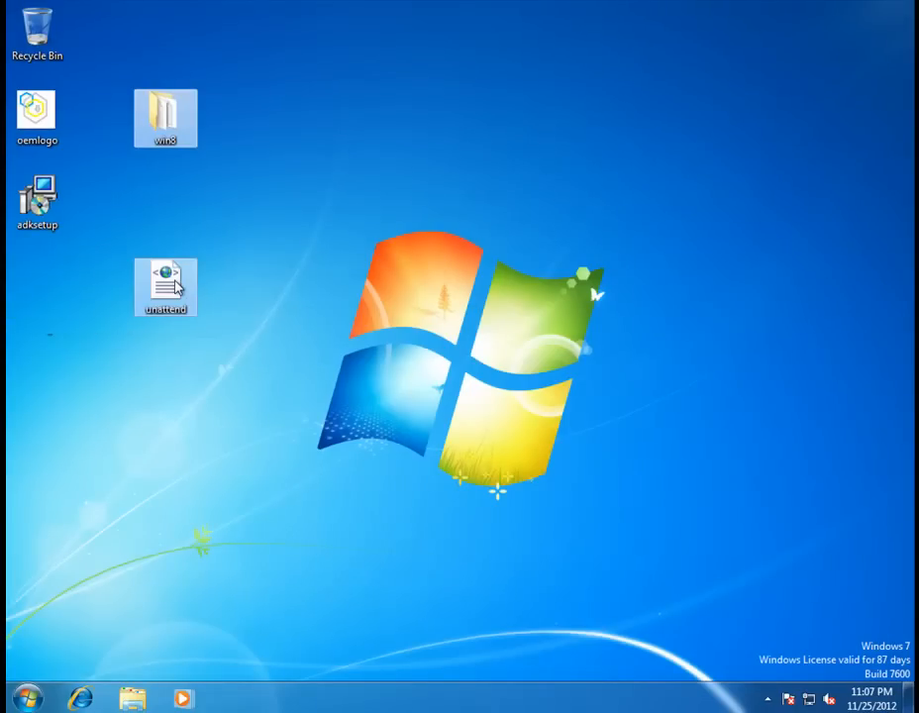
{"action": "double_click", "coordinate": [175, 285]}
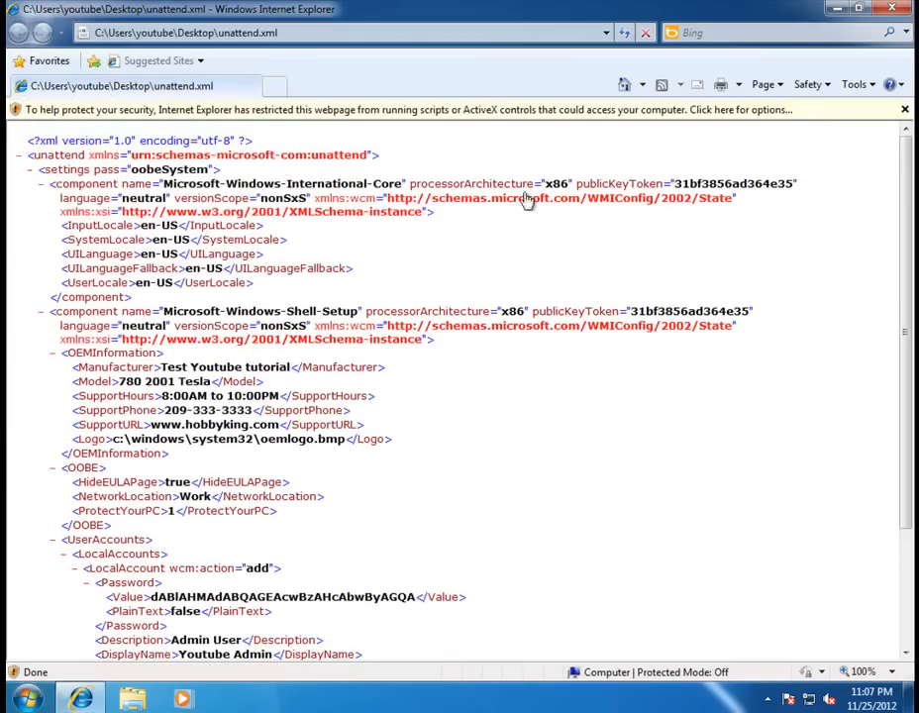
{"action": "left_click_drag", "start_coordinate": [910, 217], "coordinate": [910, 386]}
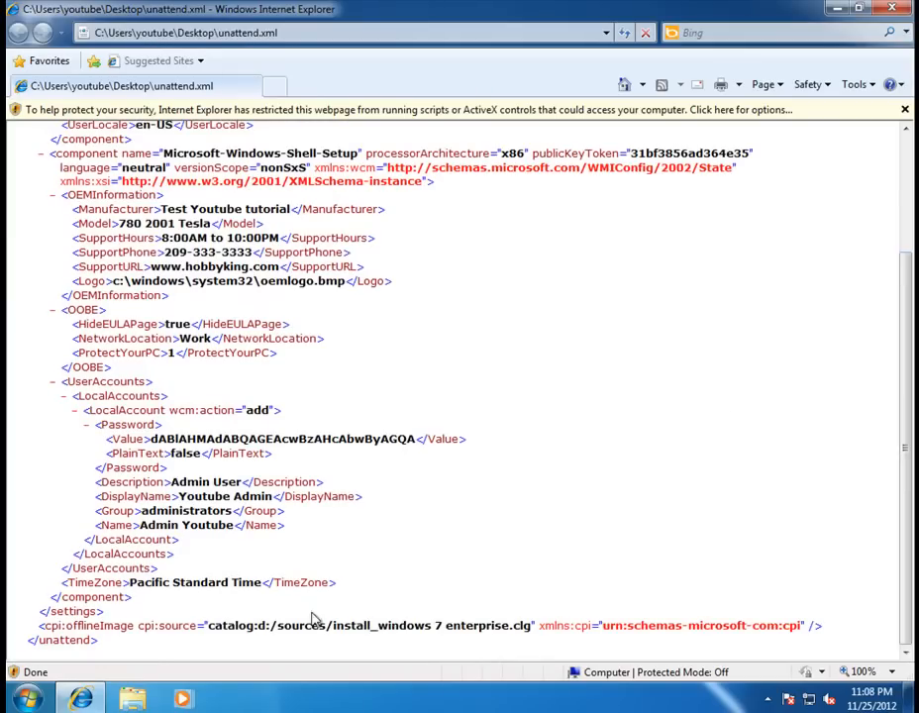
{"action": "left_click_drag", "start_coordinate": [903, 573], "coordinate": [912, 445]}
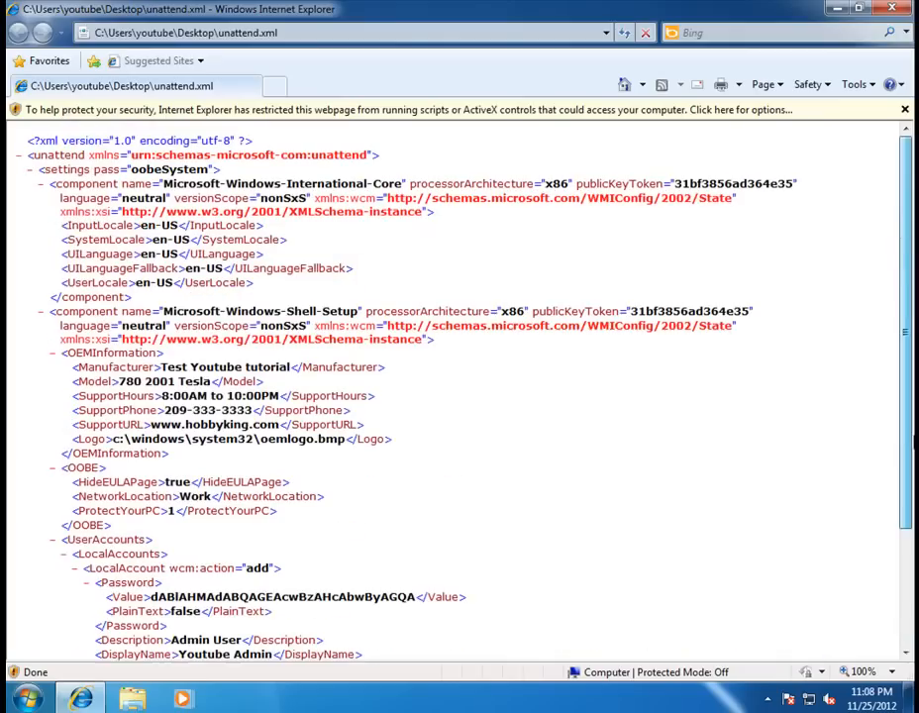
{"action": "scroll", "coordinate": [862, 499], "scroll_direction": "down", "scroll_amount": 3}
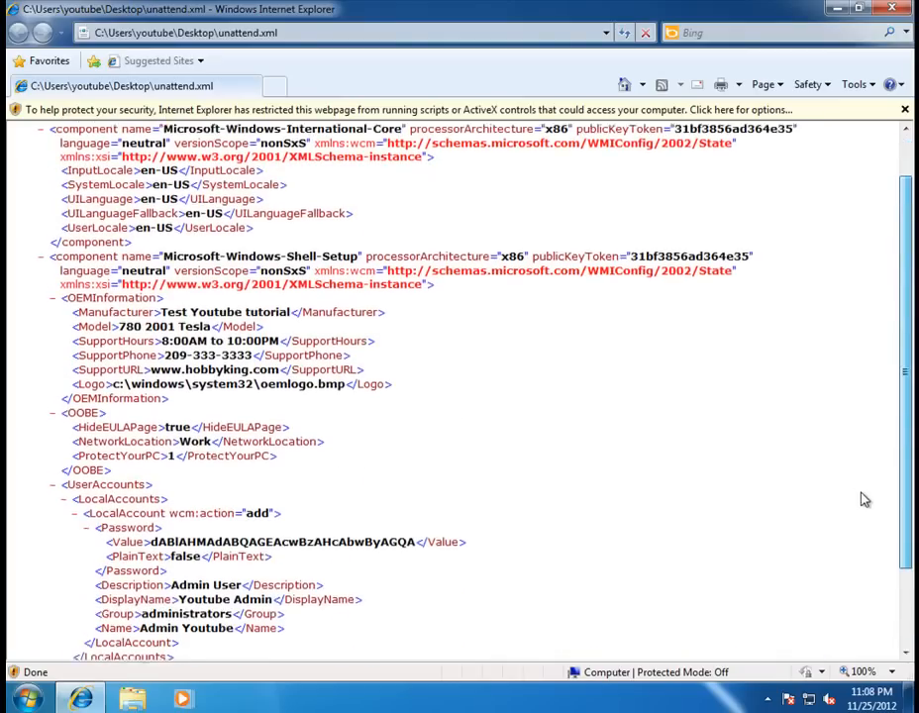
{"action": "scroll", "coordinate": [827, 584], "scroll_direction": "down", "scroll_amount": 1}
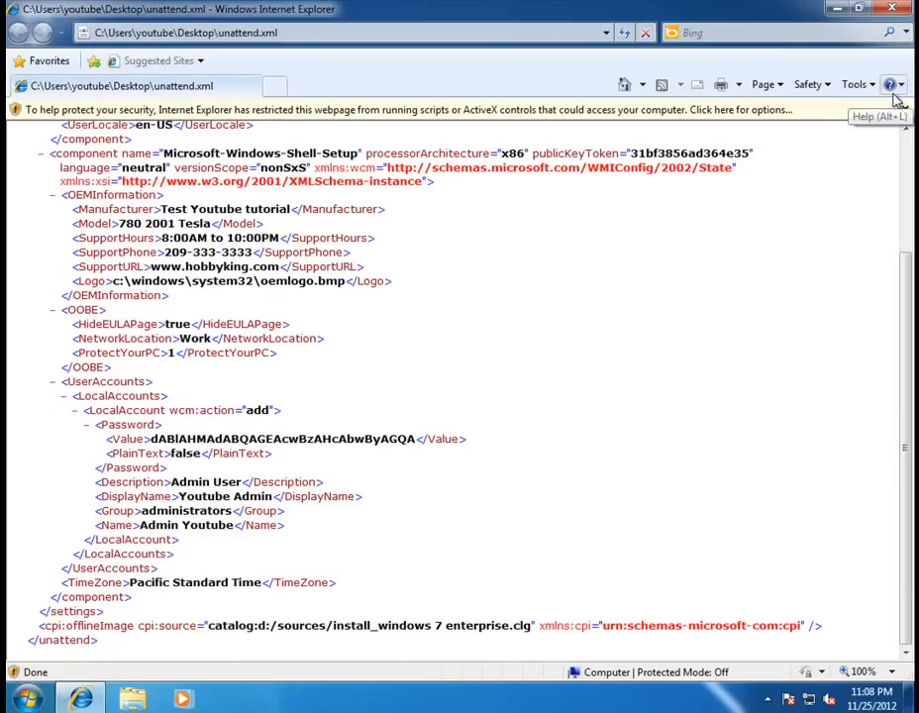
Copy the oemlogo bitmap from the desktop.
{"action": "left_click", "coordinate": [892, 8]}
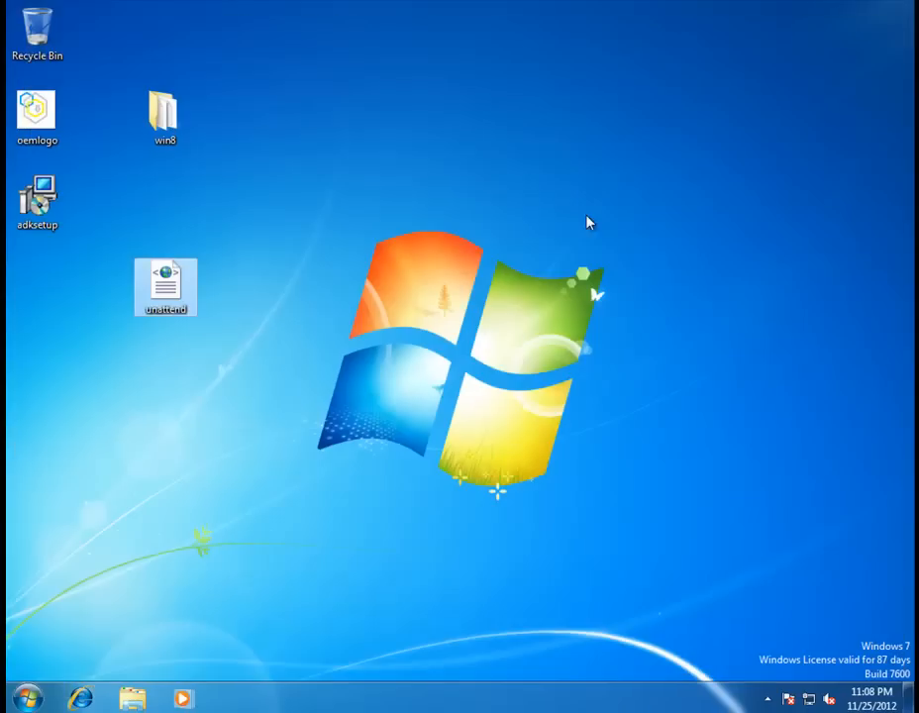
{"action": "double_click", "coordinate": [46, 116]}
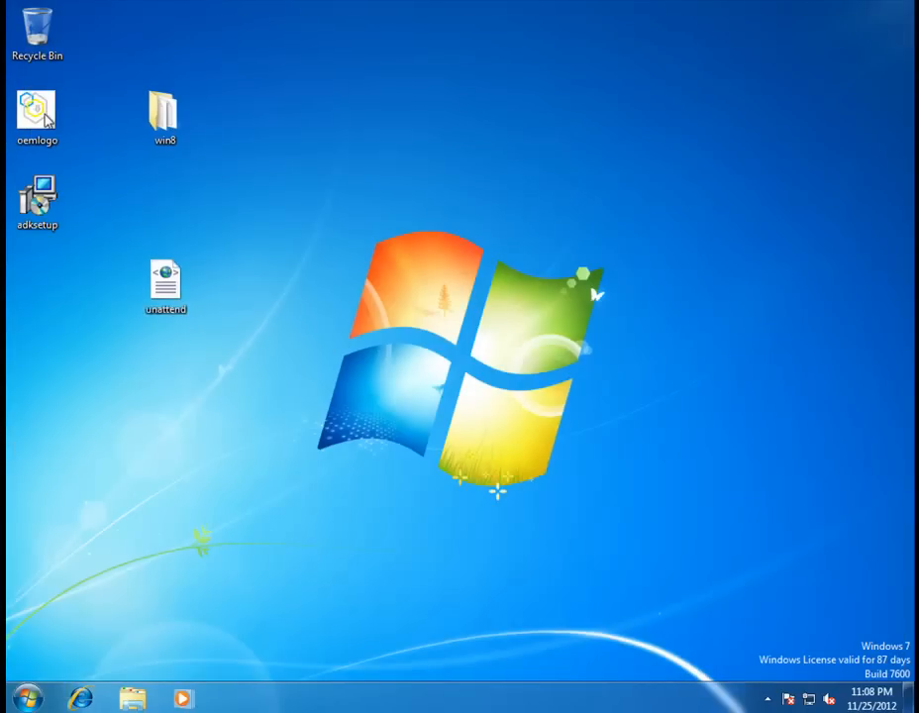
{"action": "right_click", "coordinate": [45, 116]}
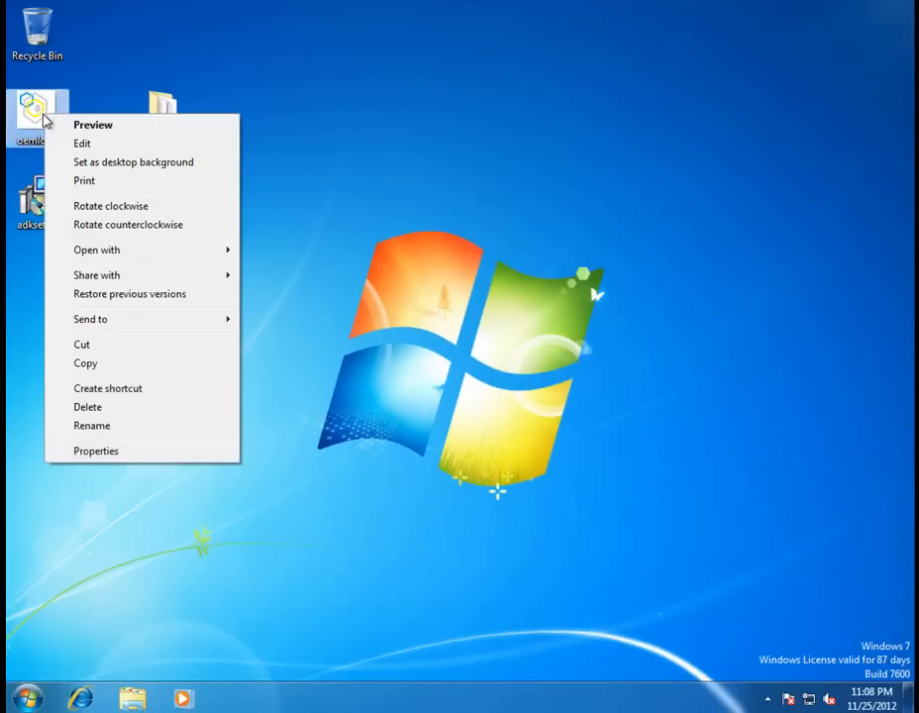
{"action": "left_click", "coordinate": [117, 364]}
Browse to C:\Windows\System32 in Explorer.
{"action": "key", "text": "super"}
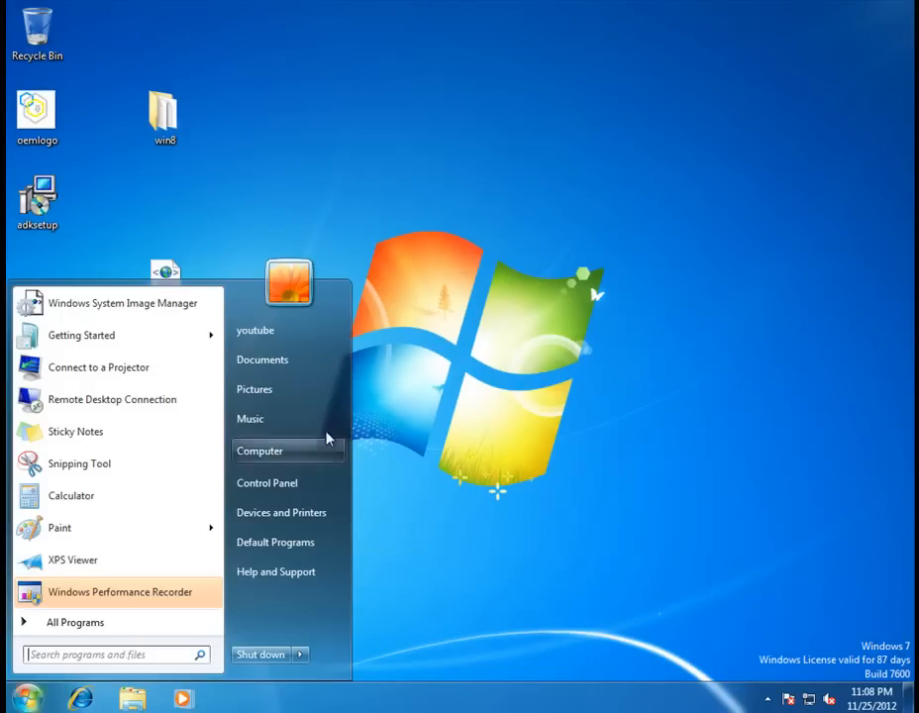
{"action": "left_click", "coordinate": [286, 465]}
{"action": "double_click", "coordinate": [371, 240]}
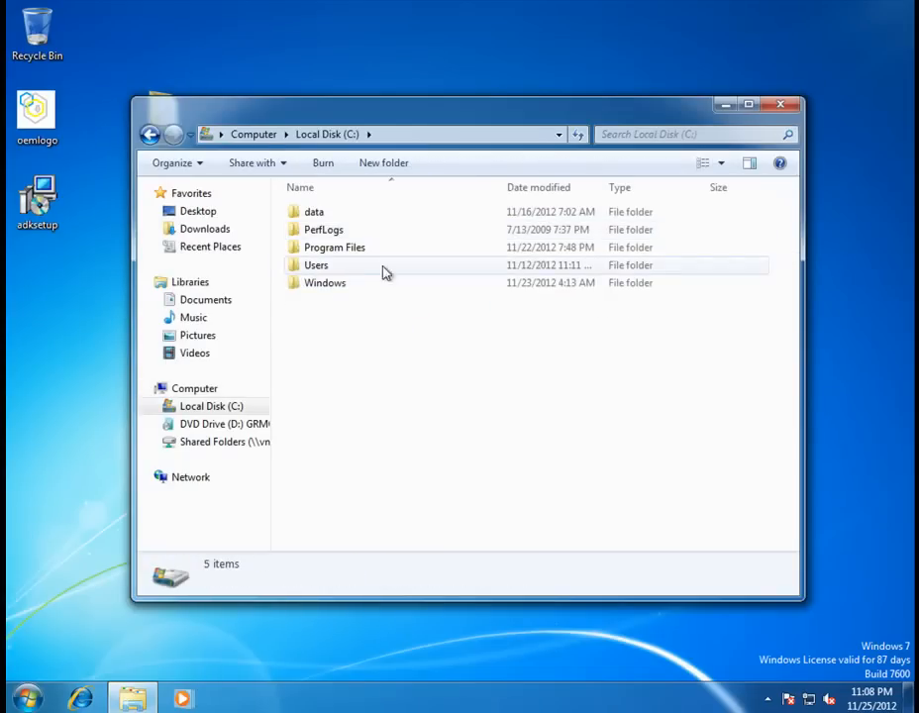
{"action": "double_click", "coordinate": [344, 286]}
{"action": "left_click", "coordinate": [322, 378]}
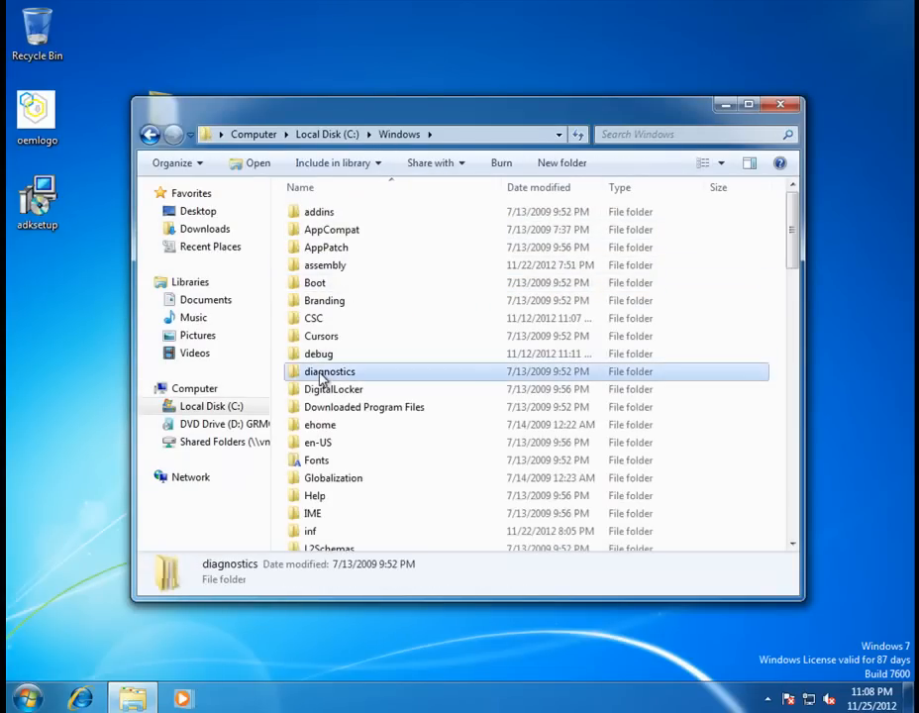
{"action": "key", "text": "s"}
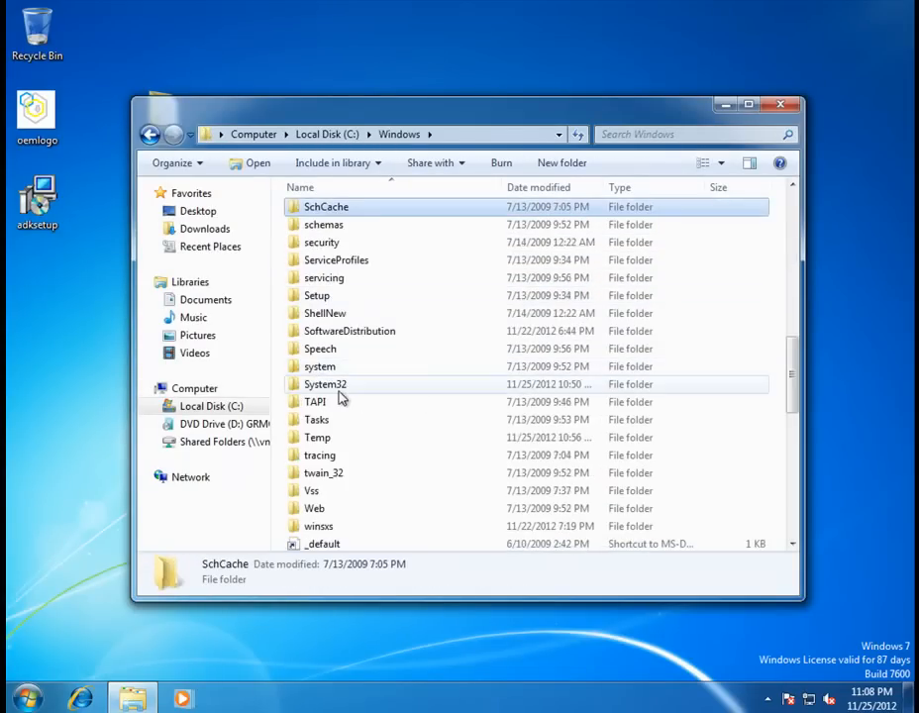
{"action": "double_click", "coordinate": [338, 390]}
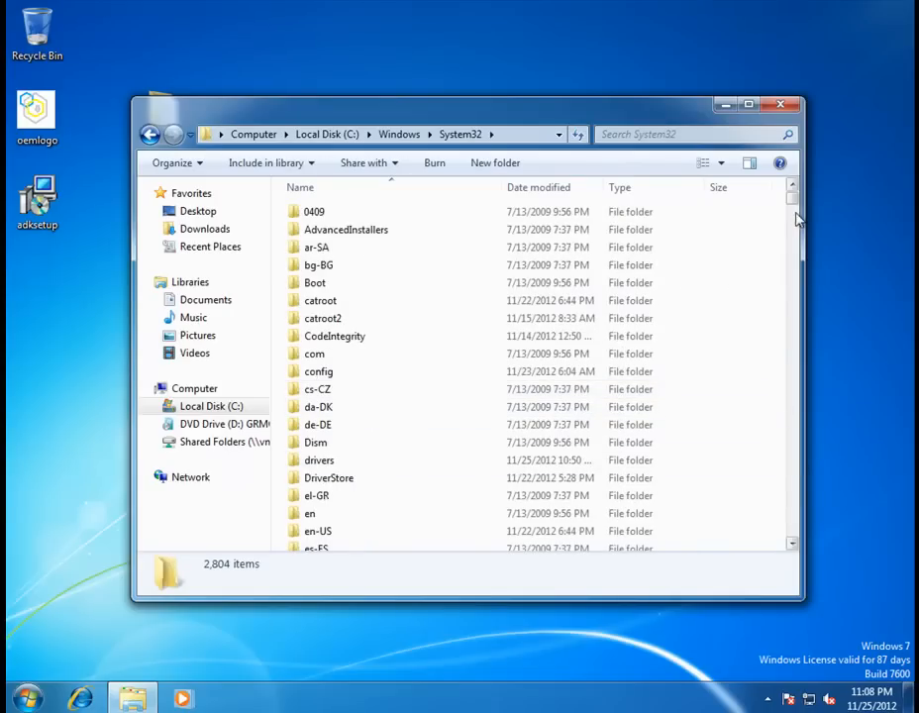
Paste oemlogo into System32, granting administrator permission.
{"action": "left_click", "coordinate": [792, 257]}
{"action": "left_click_drag", "start_coordinate": [792, 257], "coordinate": [792, 538]}
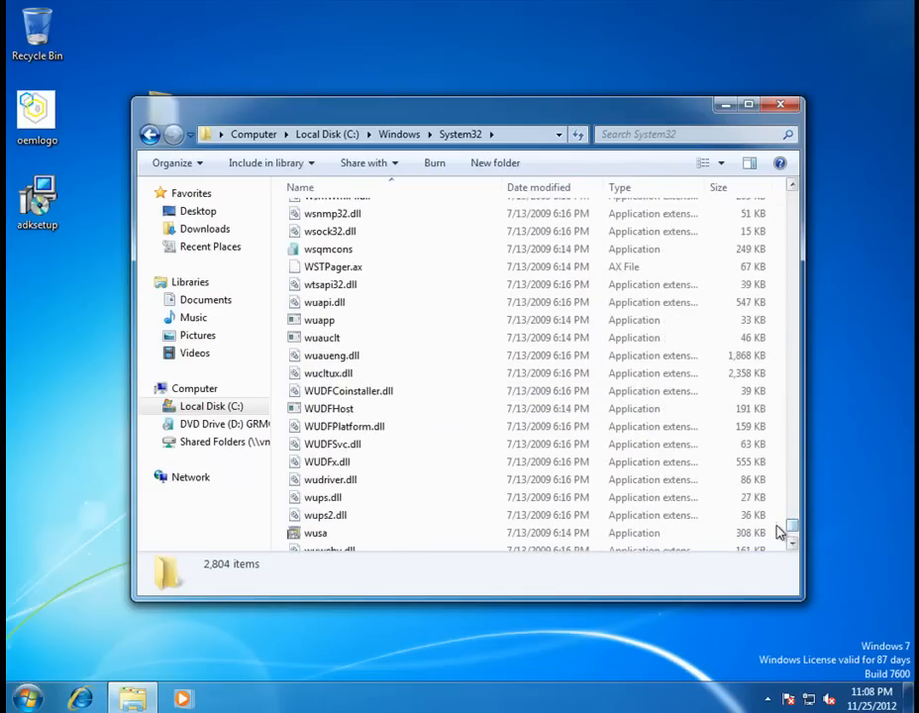
{"action": "right_click", "coordinate": [780, 533]}
{"action": "left_click", "coordinate": [827, 421]}
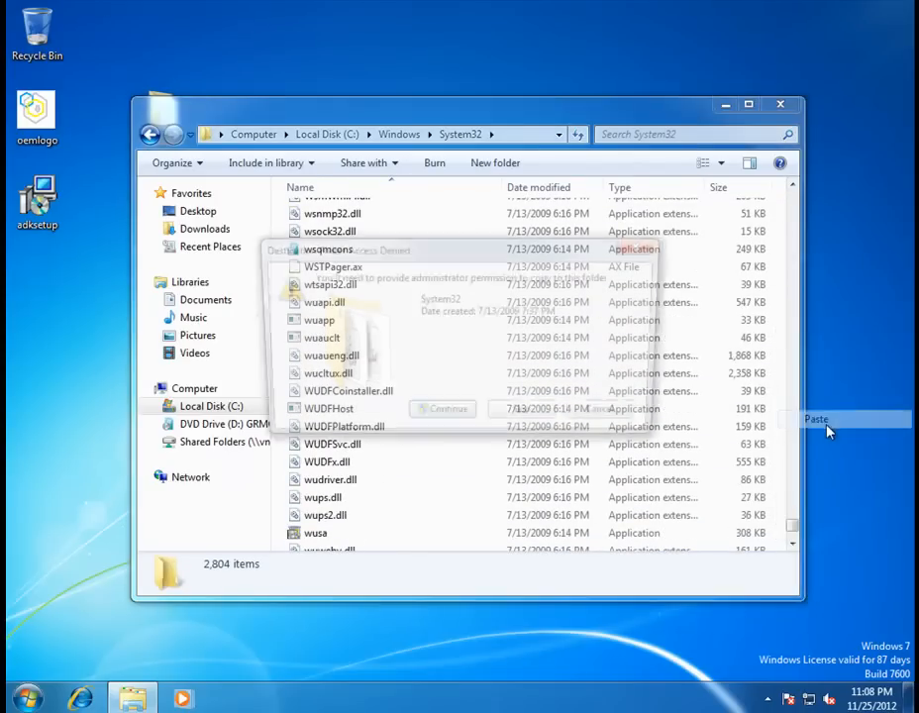
{"action": "left_click", "coordinate": [440, 417]}
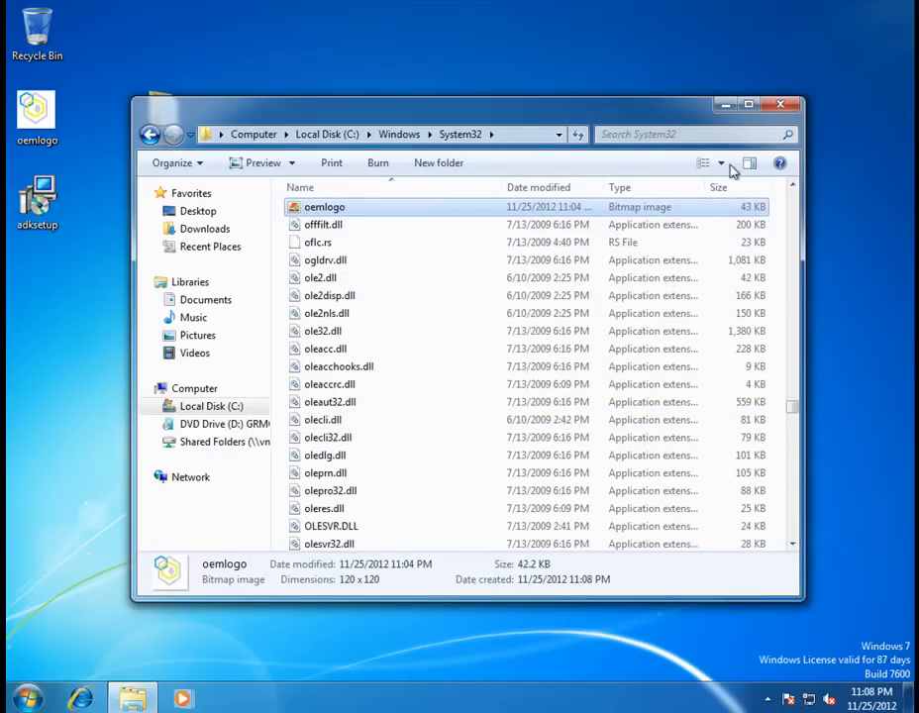
Close the System32 Explorer window to return to the desktop.
{"action": "left_click", "coordinate": [783, 106]}
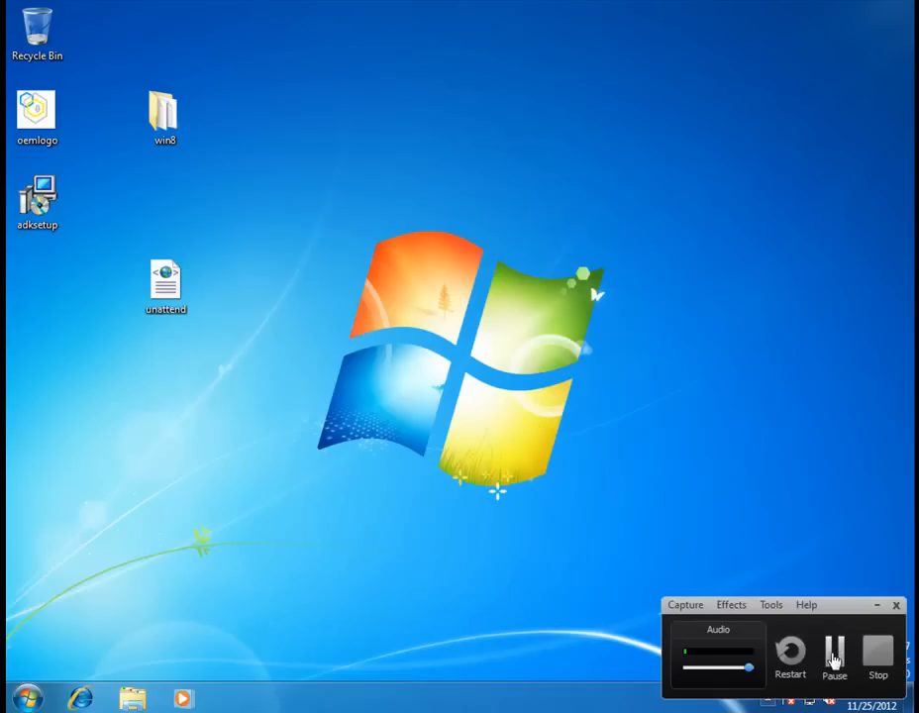
{"action": "left_click", "coordinate": [835, 653]}
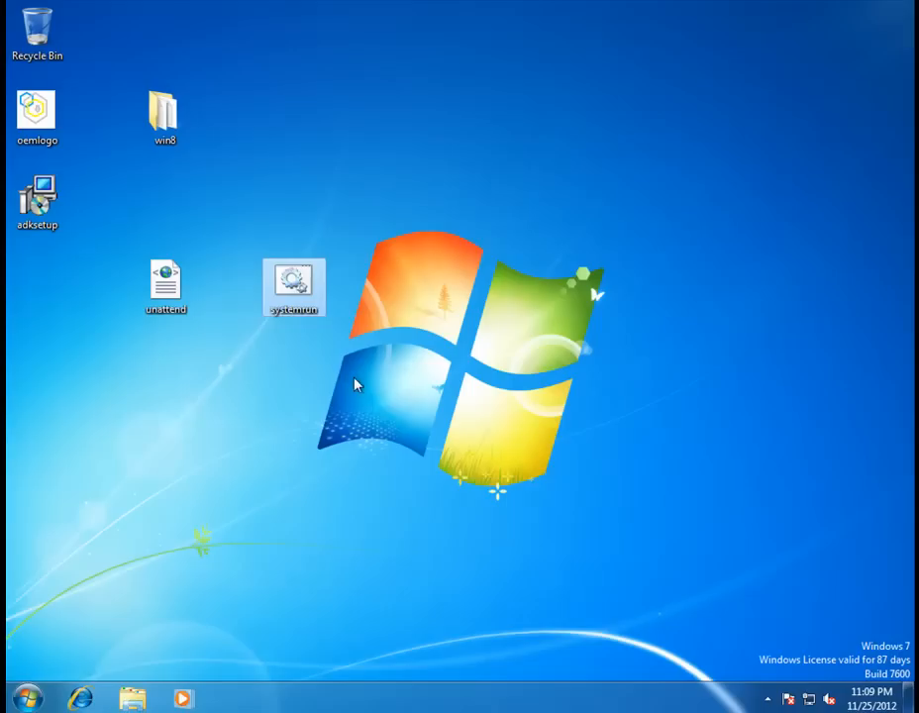
Open systemrun in Notepad to show its sysprep /oobe /generalize command, moving the window lower.
{"action": "right_click", "coordinate": [293, 285]}
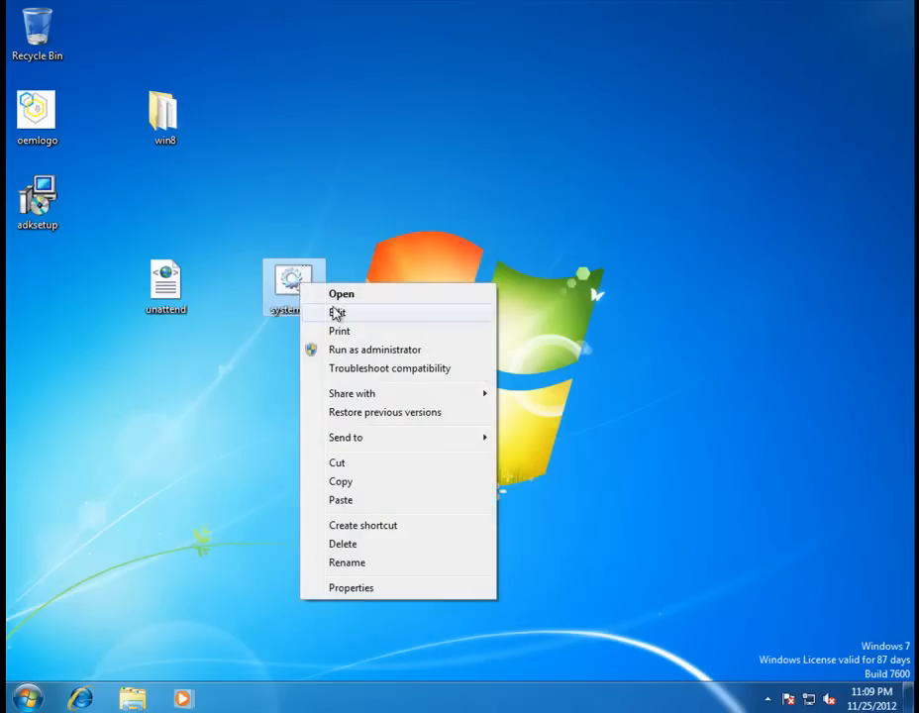
{"action": "left_click", "coordinate": [338, 312]}
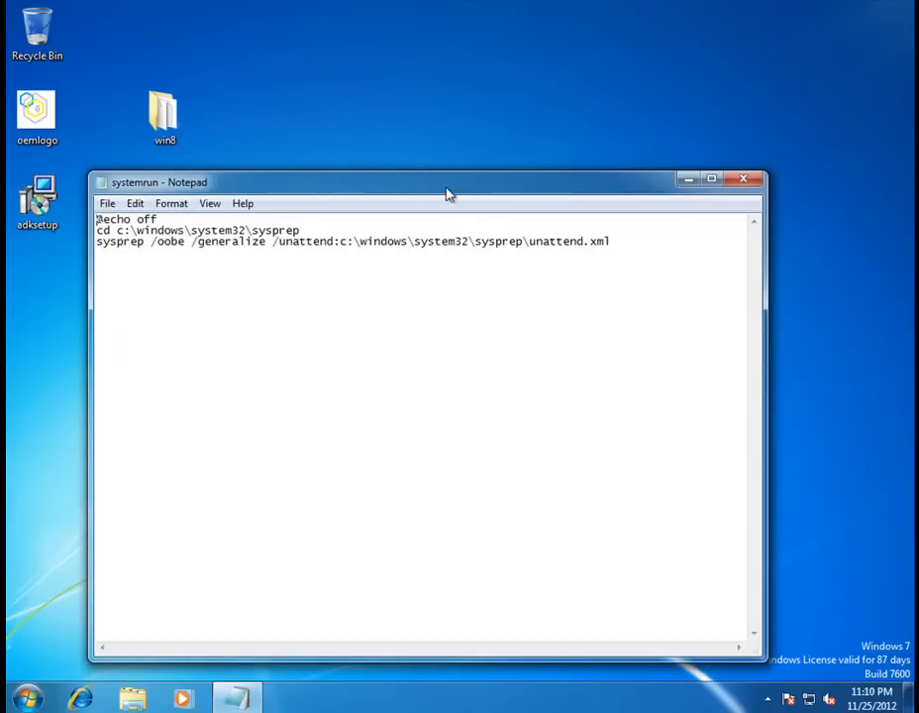
{"action": "left_click_drag", "start_coordinate": [441, 175], "coordinate": [438, 359]}
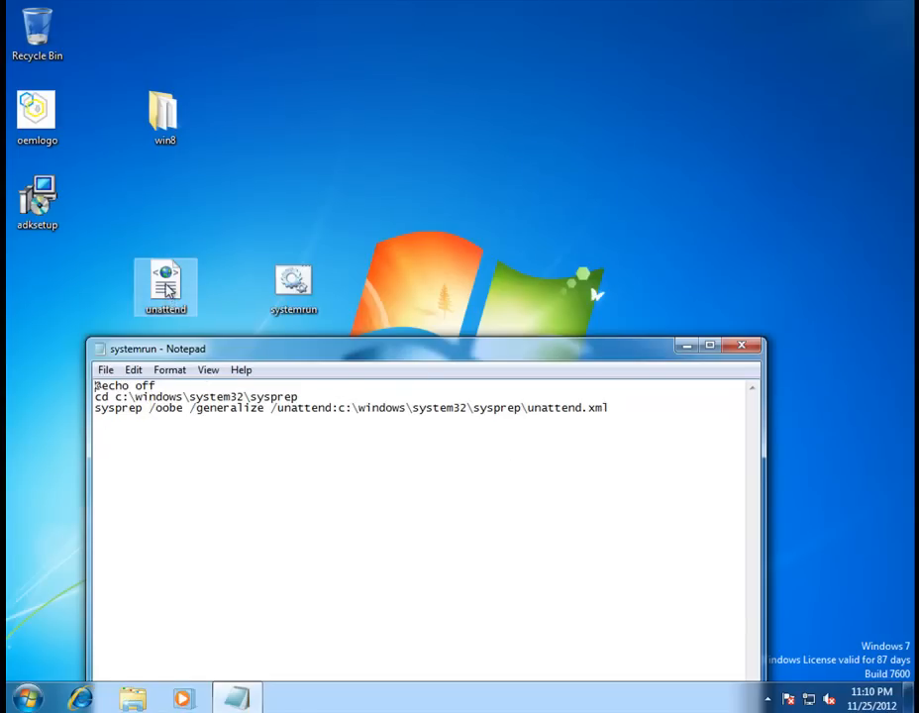
{"action": "left_click", "coordinate": [171, 302]}
{"action": "left_click", "coordinate": [299, 301]}
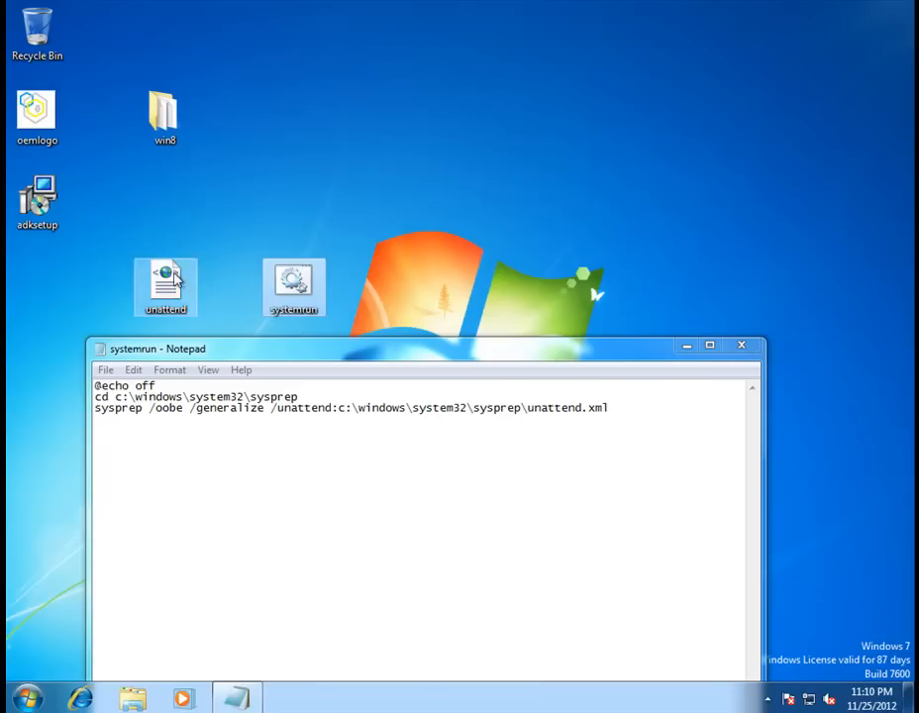
Browse to C:\Windows\System32\sysprep in Explorer.
{"action": "left_click", "coordinate": [28, 698]}
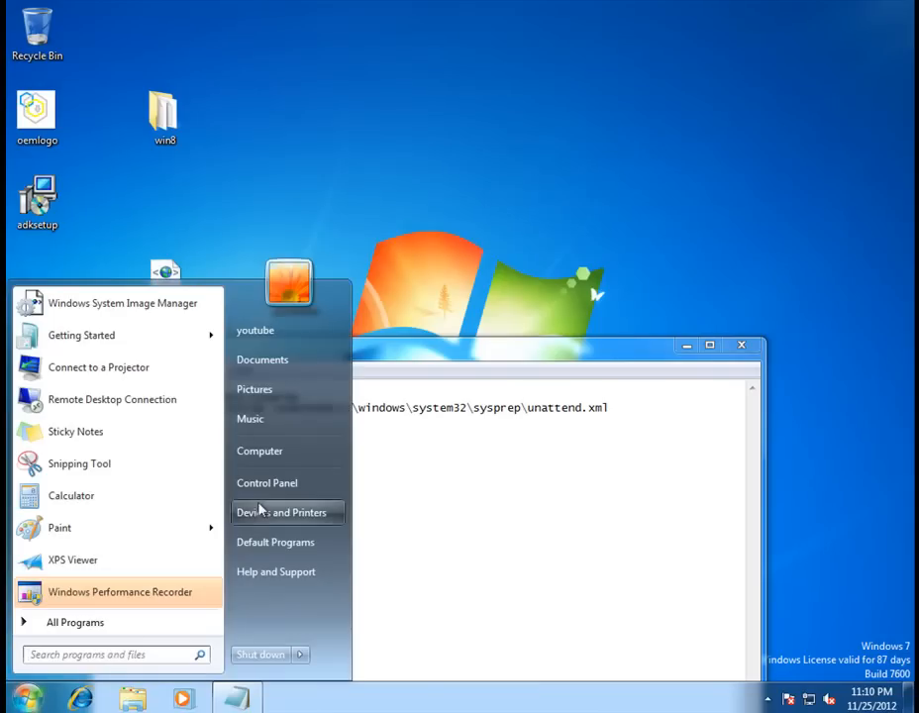
{"action": "left_click", "coordinate": [269, 451]}
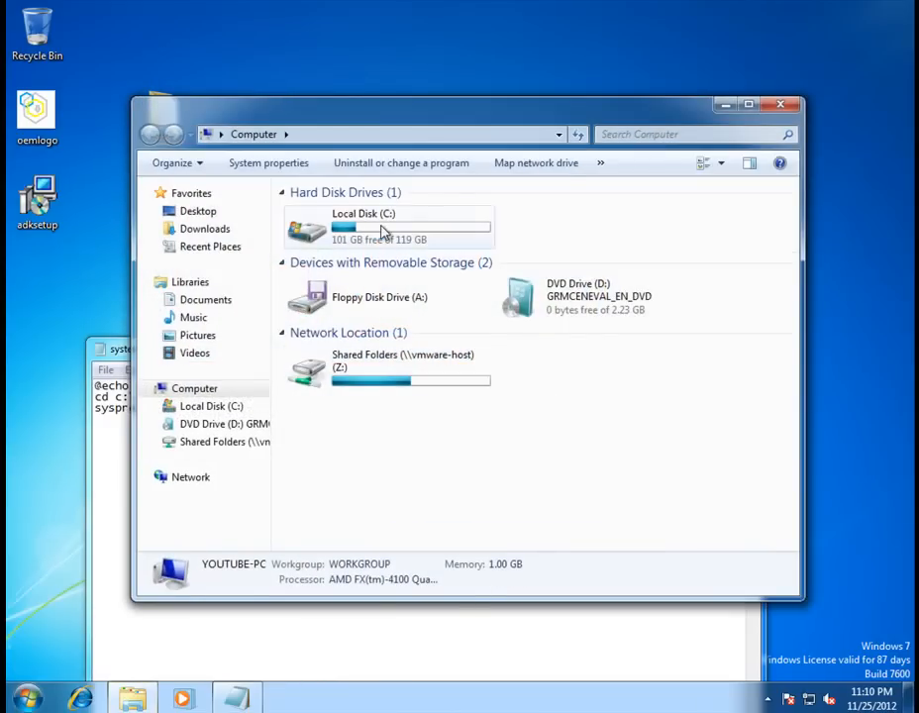
{"action": "double_click", "coordinate": [383, 231]}
{"action": "double_click", "coordinate": [340, 285]}
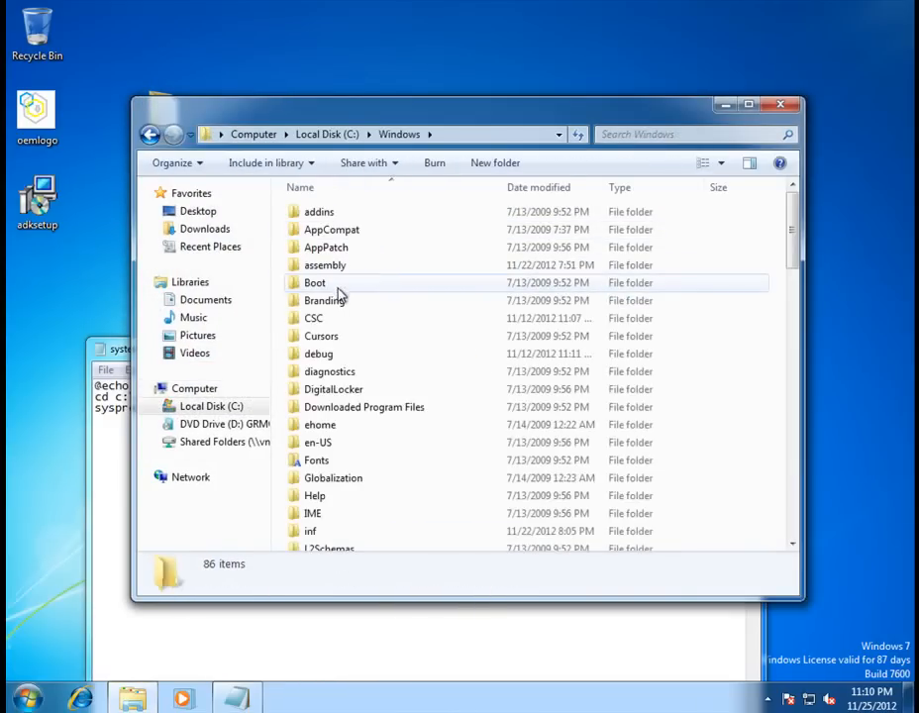
{"action": "left_click", "coordinate": [322, 319]}
{"action": "key", "text": "s"}
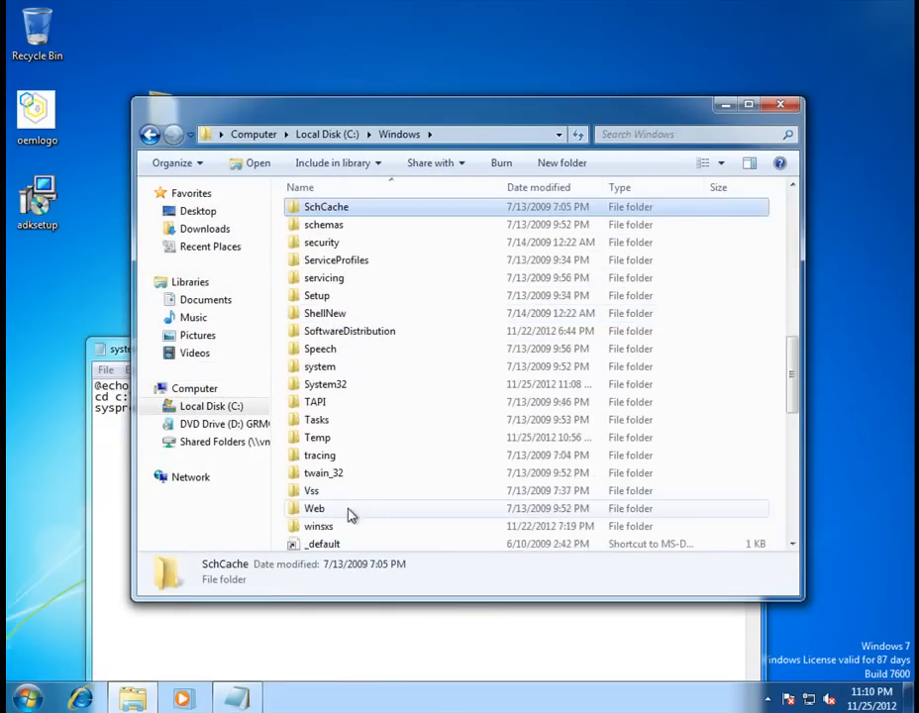
{"action": "double_click", "coordinate": [351, 386]}
{"action": "left_click", "coordinate": [322, 381]}
{"action": "key", "text": "s"}
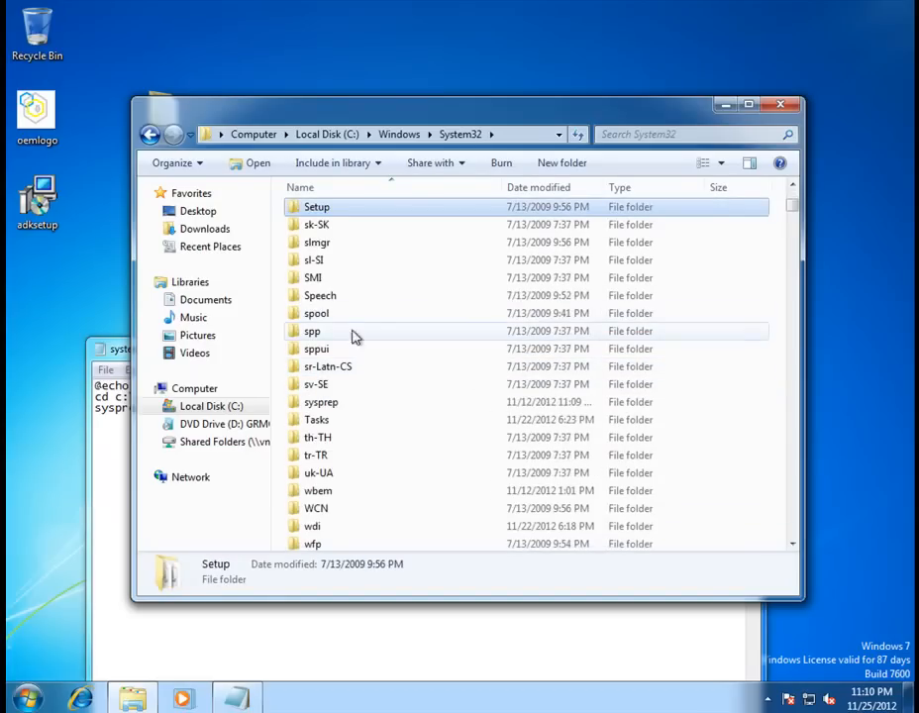
{"action": "double_click", "coordinate": [364, 404]}
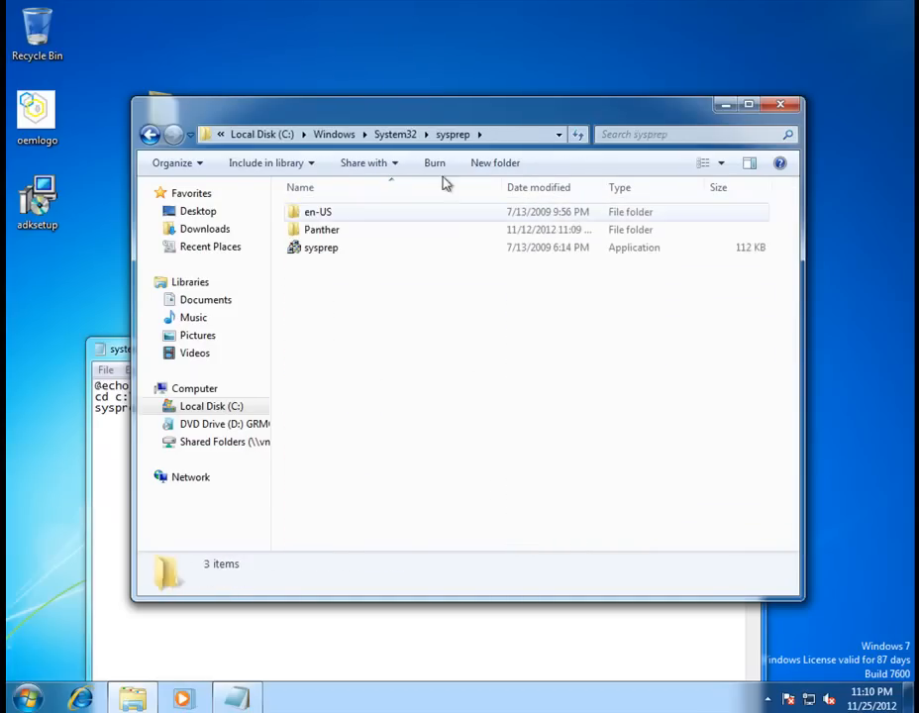
Drag systemrun and unattend from the desktop into the sysprep folder.
{"action": "left_click_drag", "start_coordinate": [318, 117], "coordinate": [597, 156]}
{"action": "left_click_drag", "start_coordinate": [349, 226], "coordinate": [609, 394]}
{"action": "left_click", "coordinate": [455, 408]}
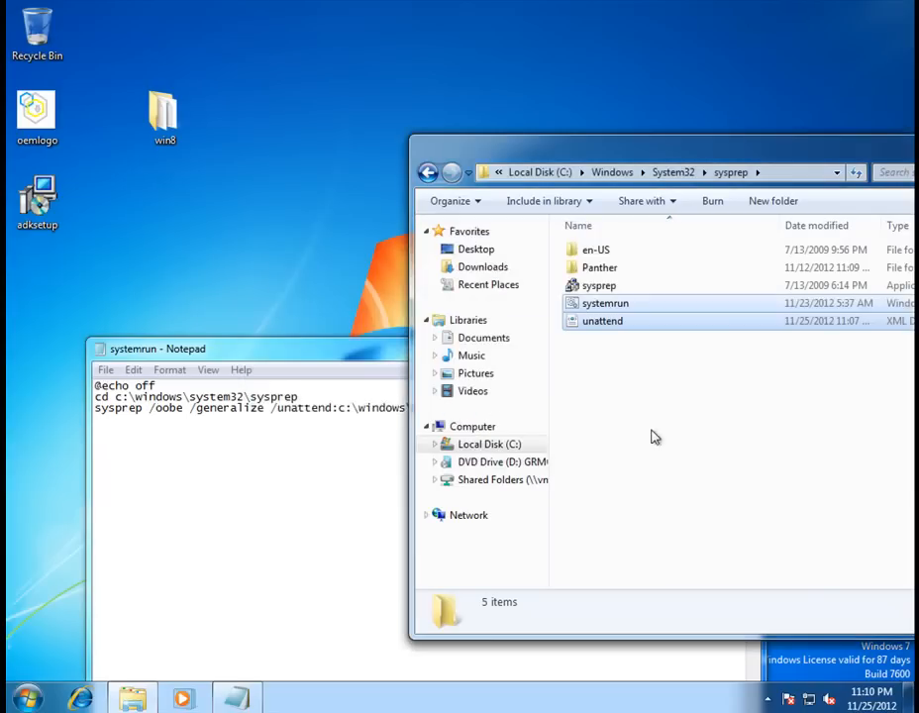
Close Notepad and run systemrun from sysprep as administrator.
{"action": "left_click", "coordinate": [352, 339]}
{"action": "left_click", "coordinate": [753, 349]}
{"action": "left_click_drag", "start_coordinate": [541, 139], "coordinate": [263, 69]}
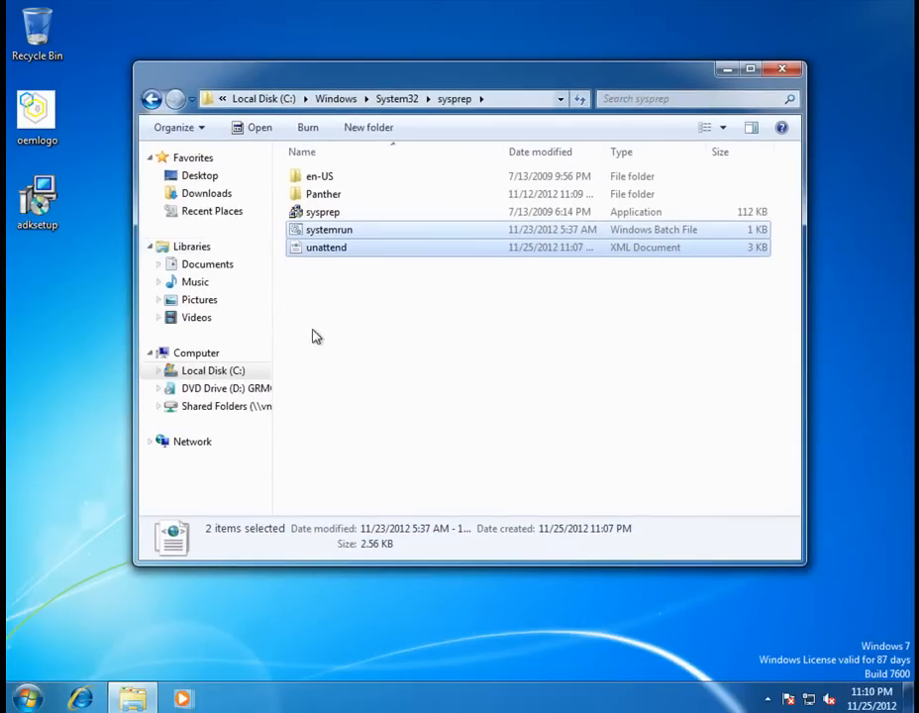
{"action": "left_click", "coordinate": [332, 250]}
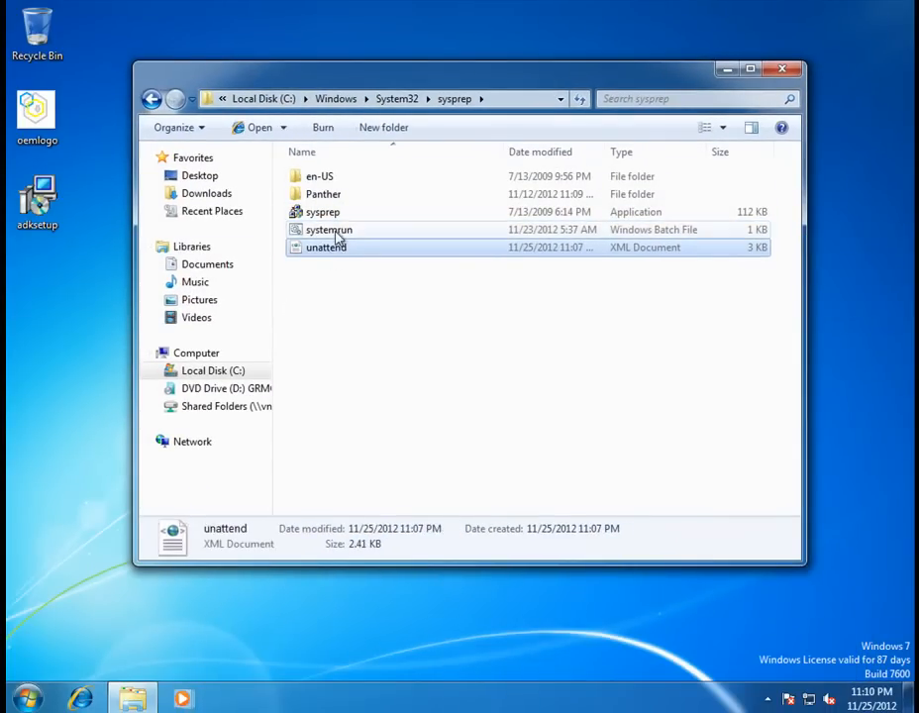
{"action": "left_click", "coordinate": [338, 235]}
{"action": "right_click", "coordinate": [338, 233]}
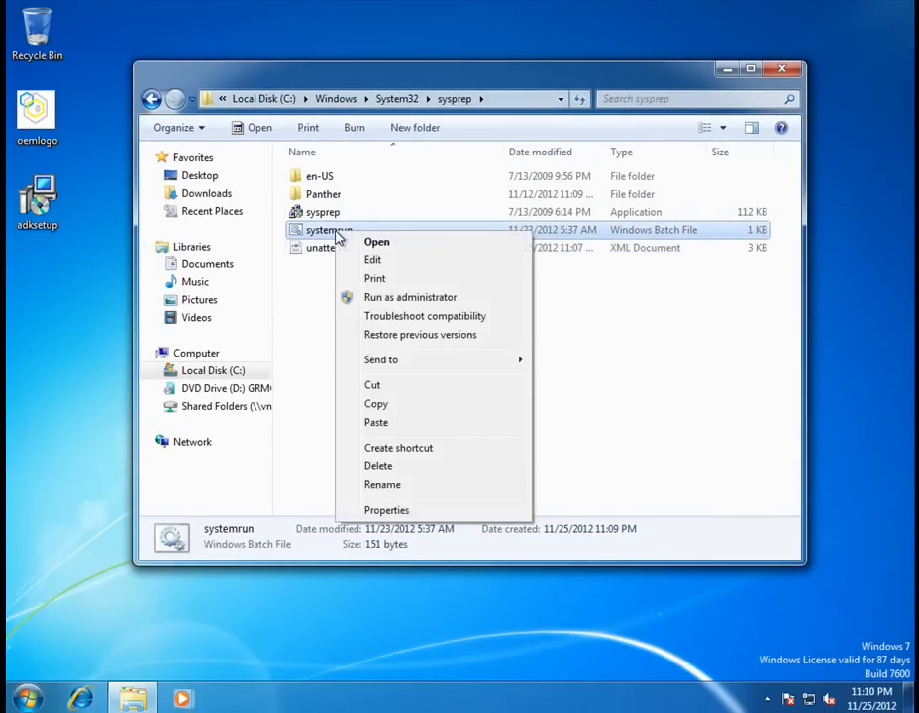
{"action": "left_click", "coordinate": [411, 298]}
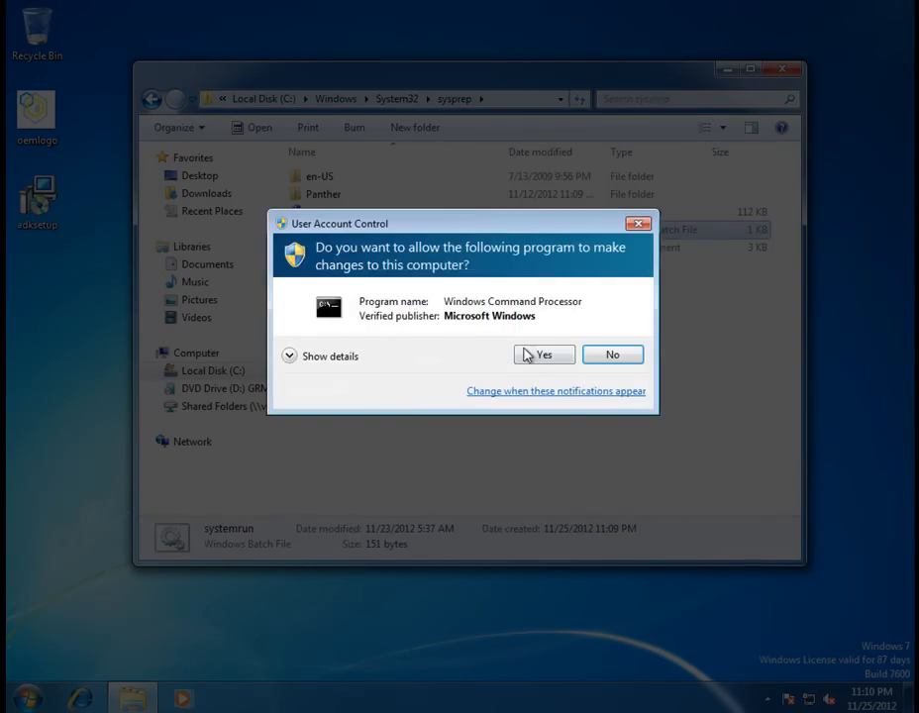
Allow Windows Command Processor at the UAC prompt so sysprep generalizes and powers off the VM.
{"action": "left_click", "coordinate": [543, 356]}
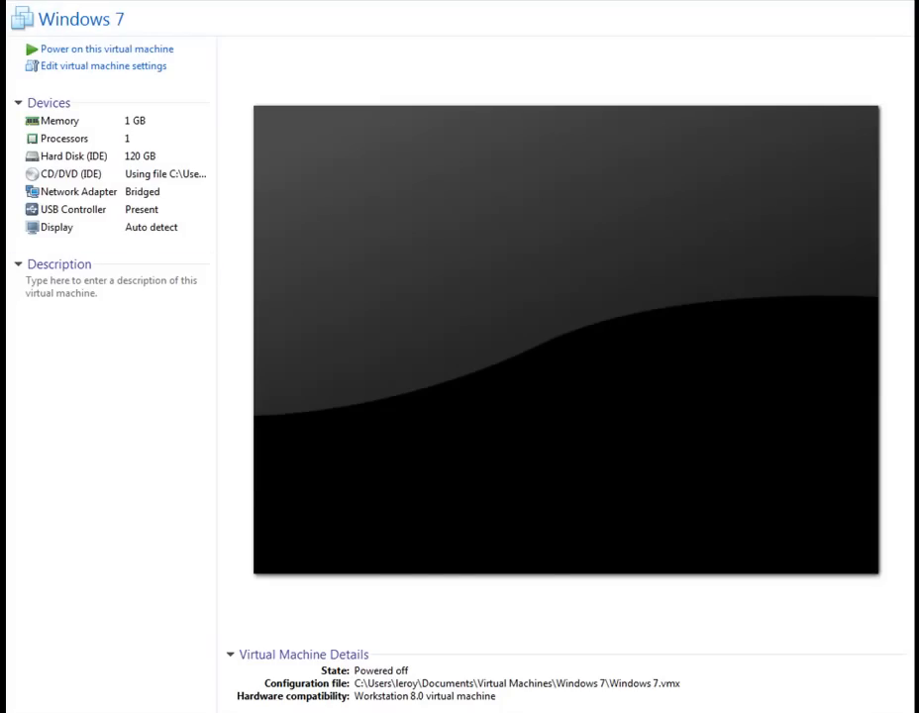
Power on the Windows 7 VM and let mini-setup run until it asks for a computer name.
{"action": "left_click", "coordinate": [58, 50]}
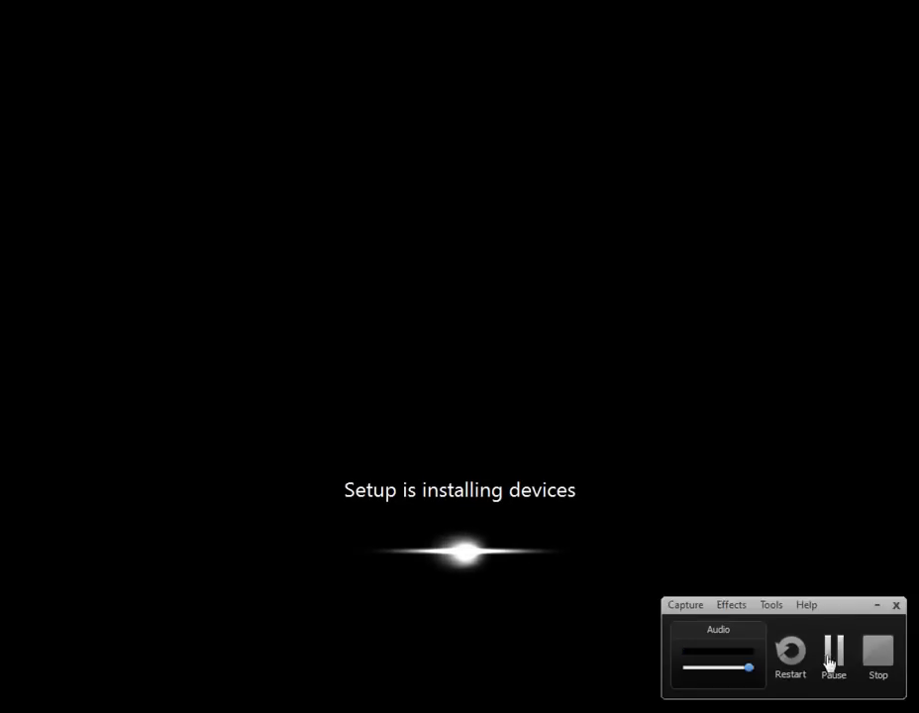
{"action": "left_click", "coordinate": [833, 654]}
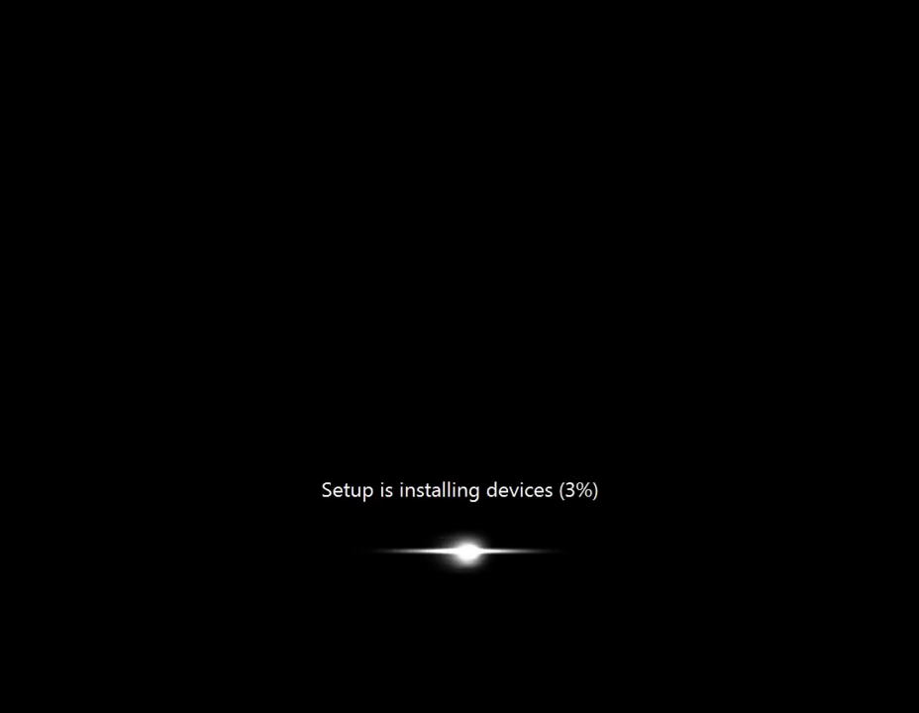
{"action": "left_click", "coordinate": [841, 653]}
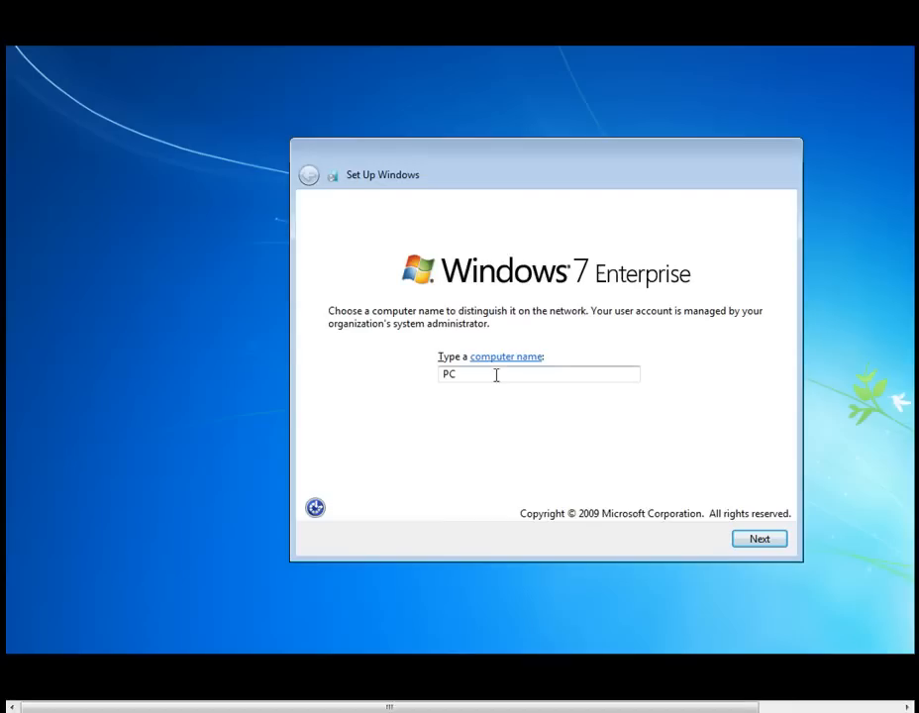
Append -test to the default name PC, making the computer name PC-test, and continue setup.
{"action": "double_click", "coordinate": [466, 374]}
{"action": "left_click", "coordinate": [471, 377]}
{"action": "type", "text": "-test"}
{"action": "left_click", "coordinate": [744, 540]}
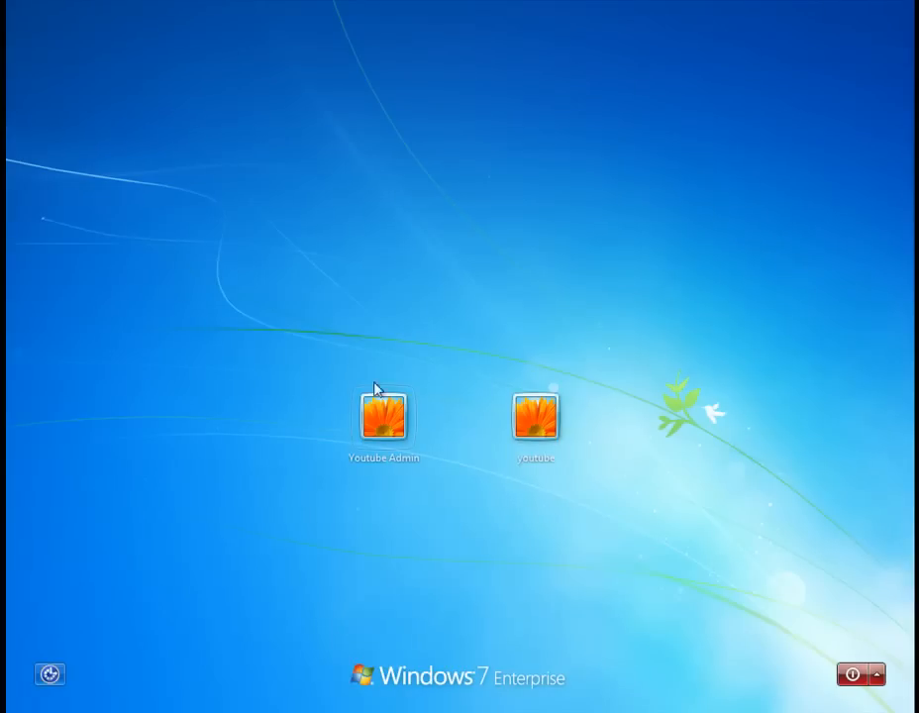
Sign in to the administrator account with its password.
{"action": "left_click", "coordinate": [397, 429]}
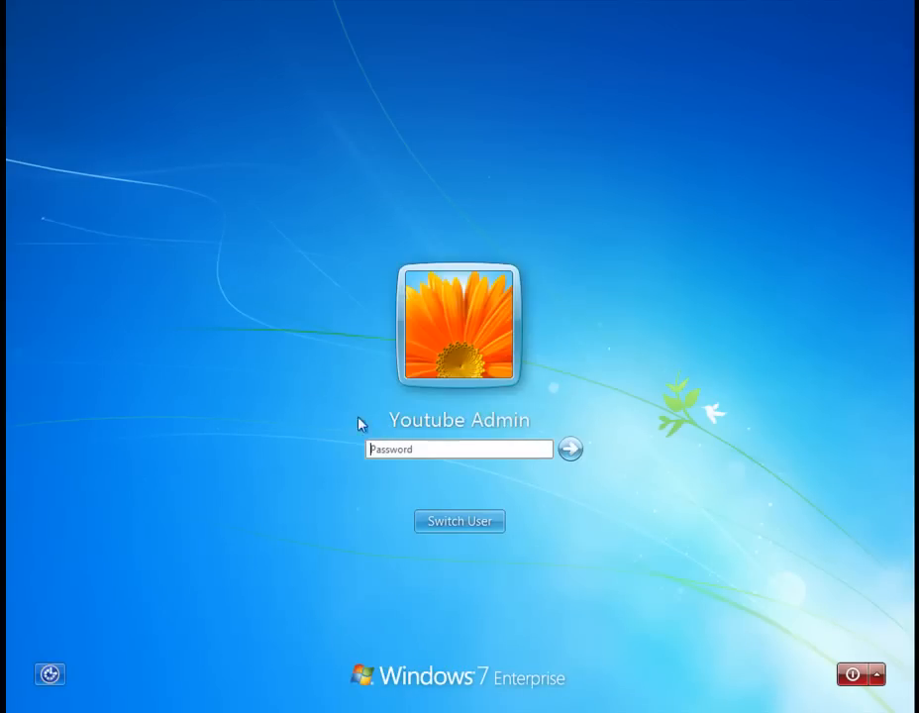
{"action": "type", "text": "••••"}
{"action": "left_click", "coordinate": [573, 452]}
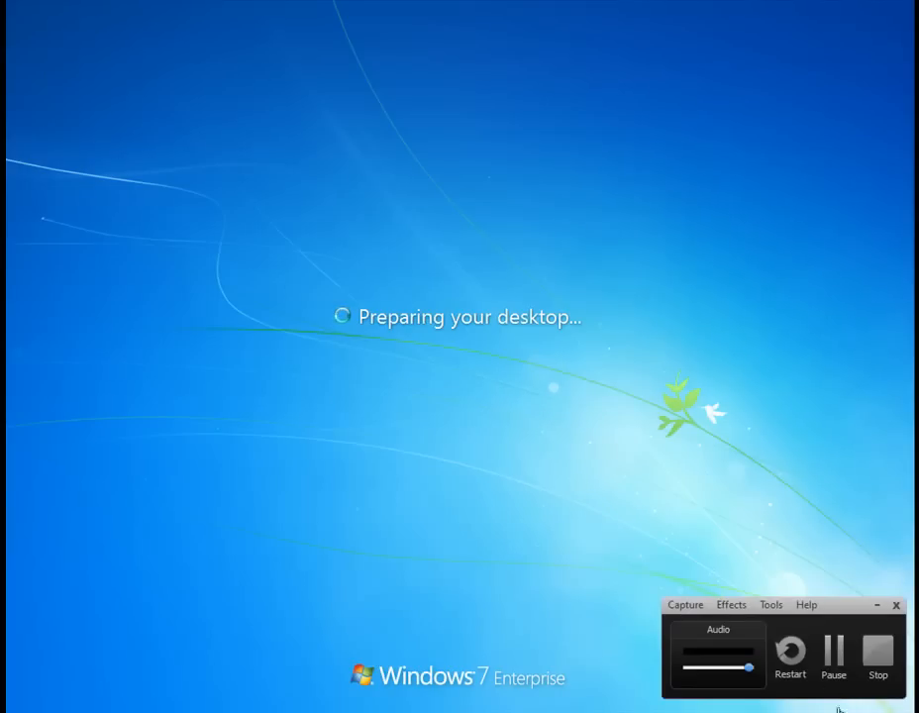
Open Control Panel from the Start menu and go to System and Security.
{"action": "left_click", "coordinate": [834, 654]}
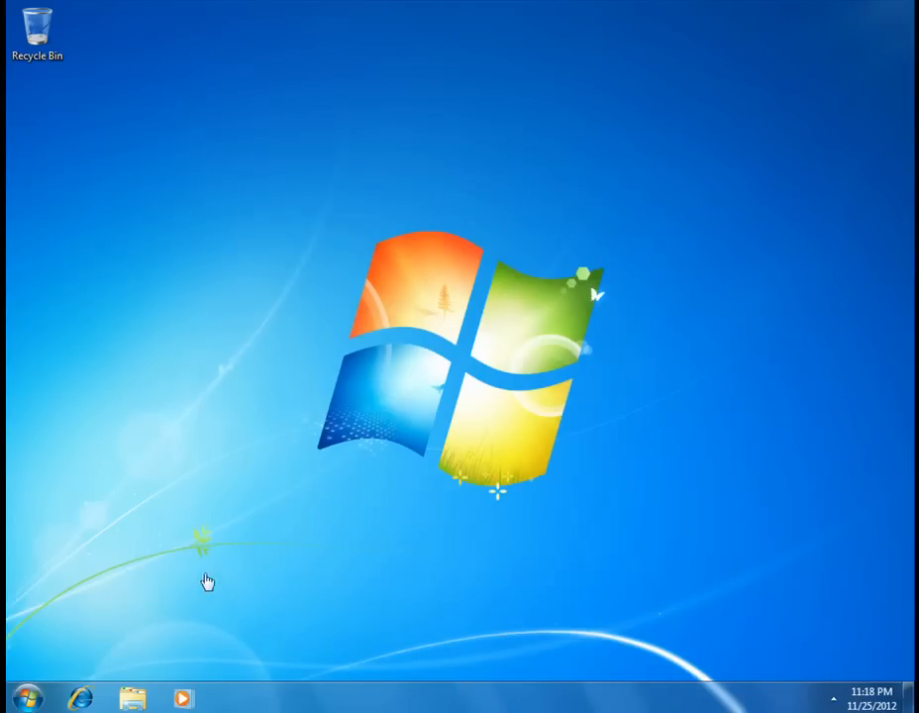
{"action": "left_click", "coordinate": [27, 699]}
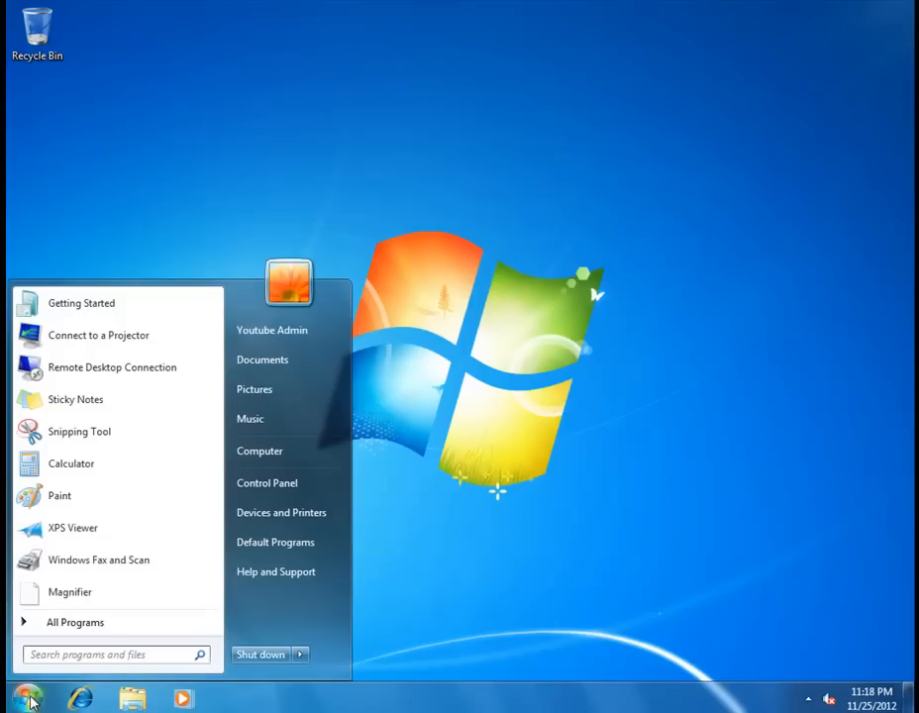
{"action": "left_click", "coordinate": [272, 490]}
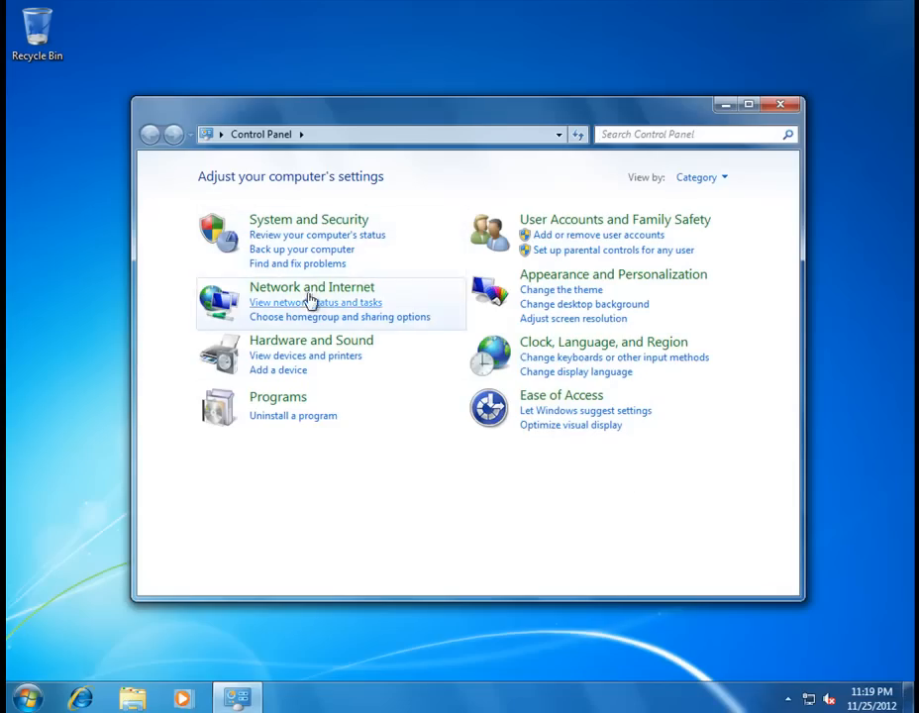
{"action": "left_click", "coordinate": [290, 222]}
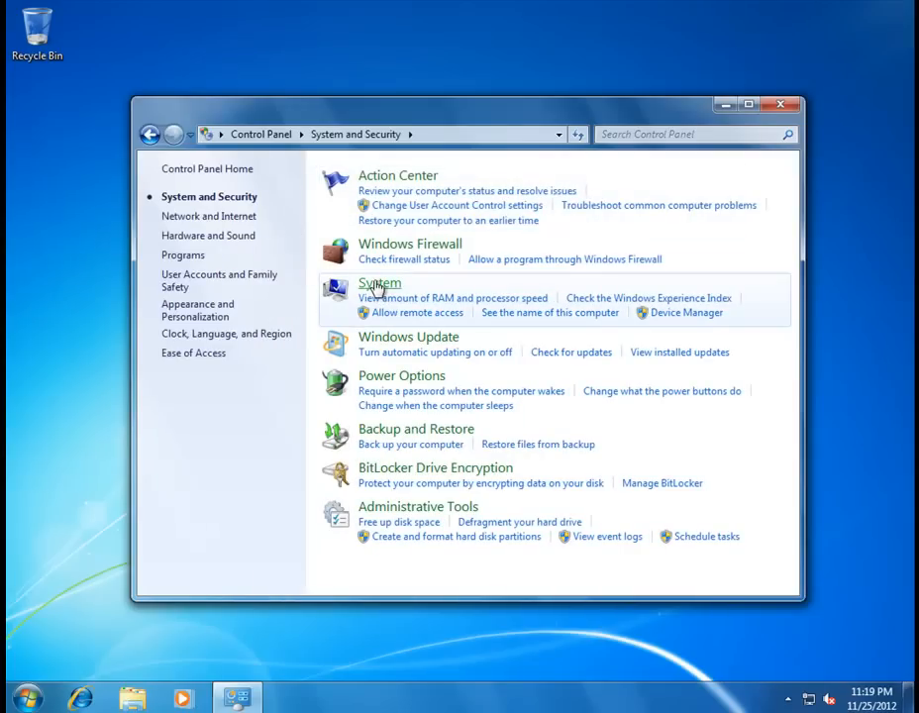
Open the System page and scroll down to the Test Youtube tutorial OEM support details.
{"action": "left_click", "coordinate": [347, 290]}
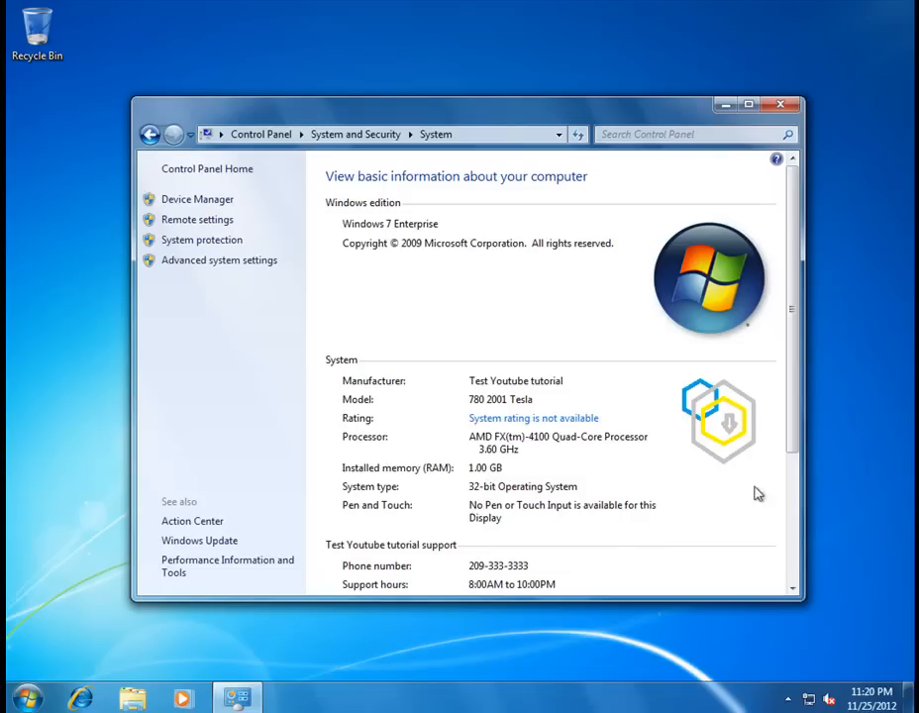
{"action": "left_click_drag", "start_coordinate": [790, 441], "coordinate": [796, 560]}
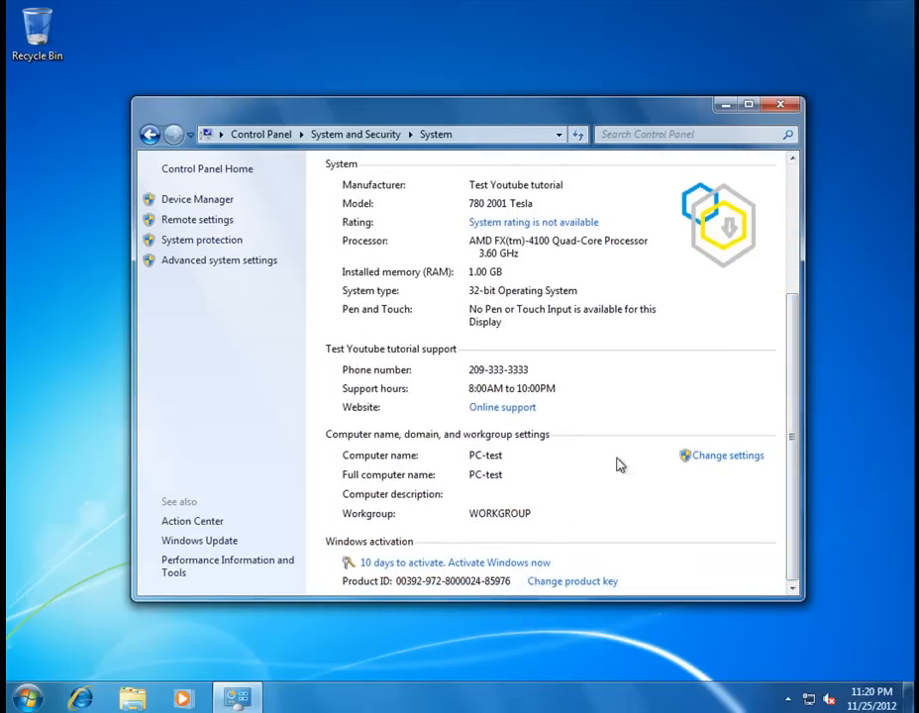
Follow the OEM Online support link, opening the HobbyKing store page in Internet Explorer.
{"action": "left_click", "coordinate": [498, 409]}
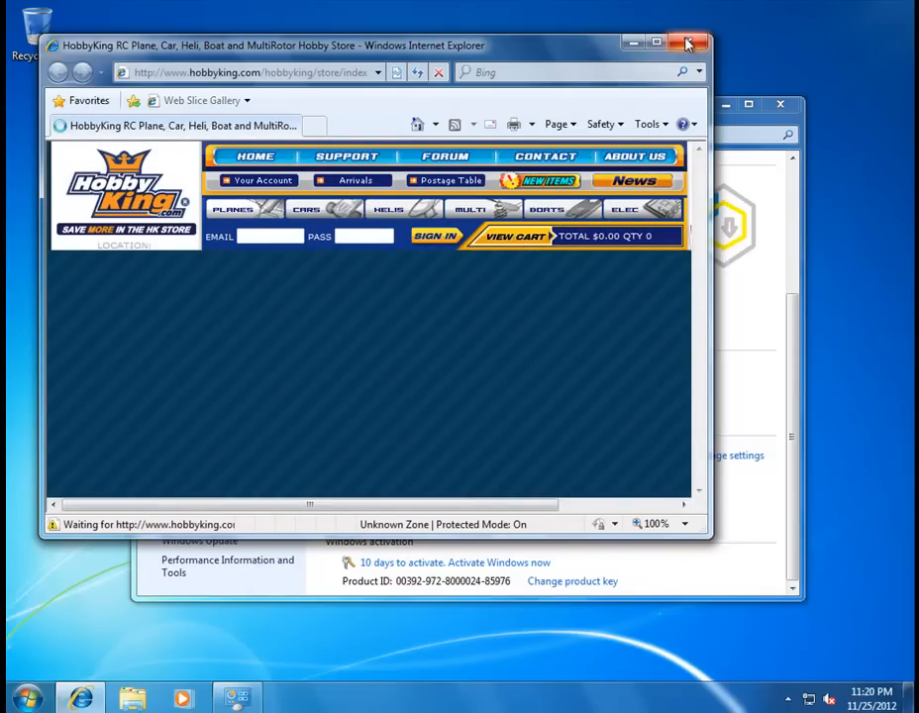
Close Internet Explorer and scroll back up the System page to review the OEM details.
{"action": "left_click", "coordinate": [693, 46]}
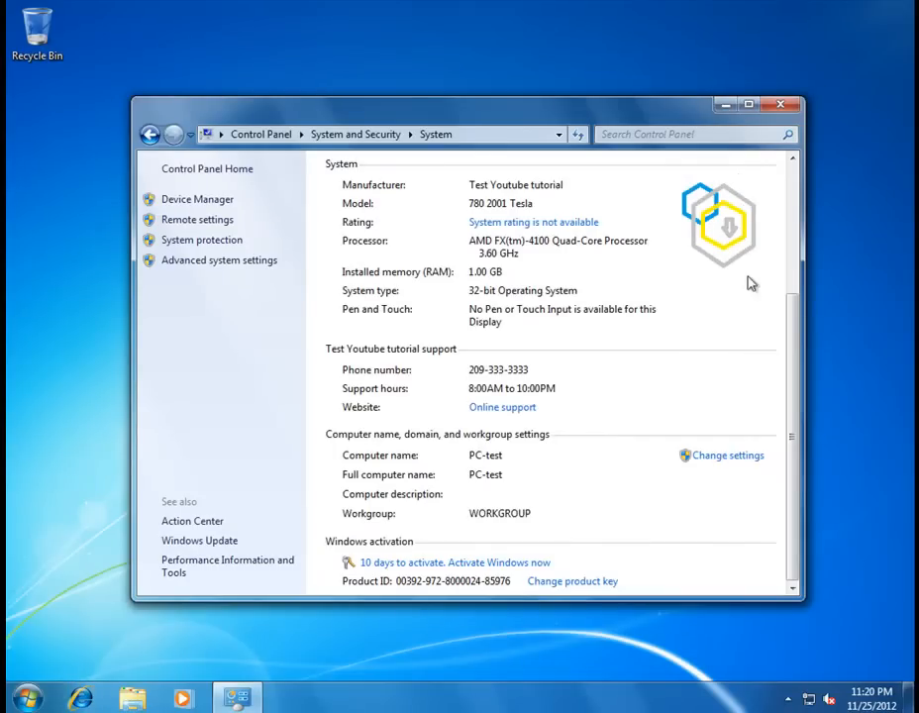
{"action": "scroll", "coordinate": [729, 384], "scroll_direction": "up", "scroll_amount": 3}
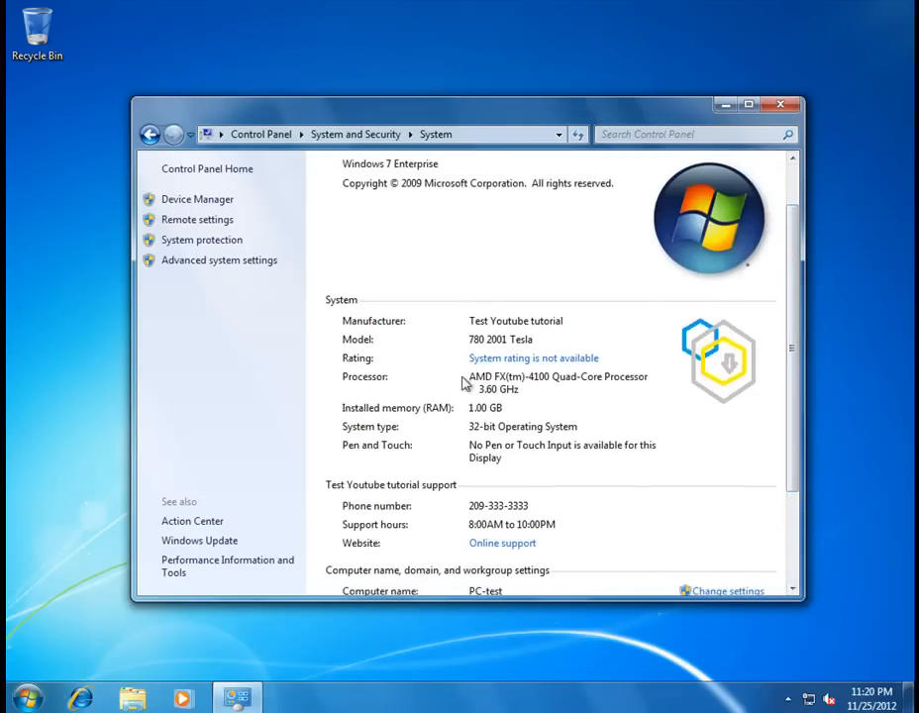
{"action": "left_click_drag", "start_coordinate": [790, 328], "coordinate": [800, 232]}
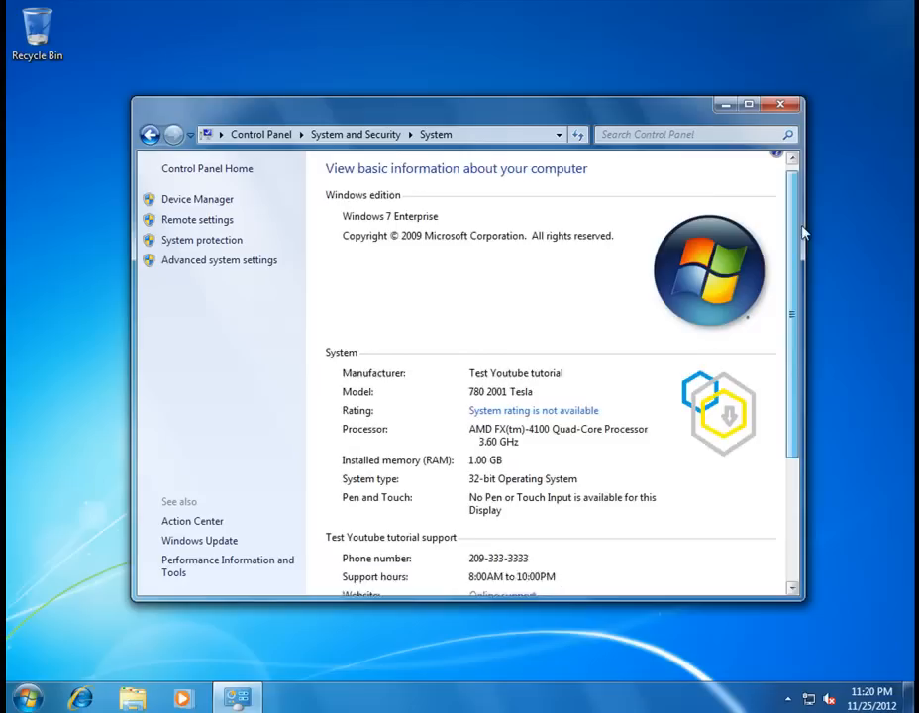